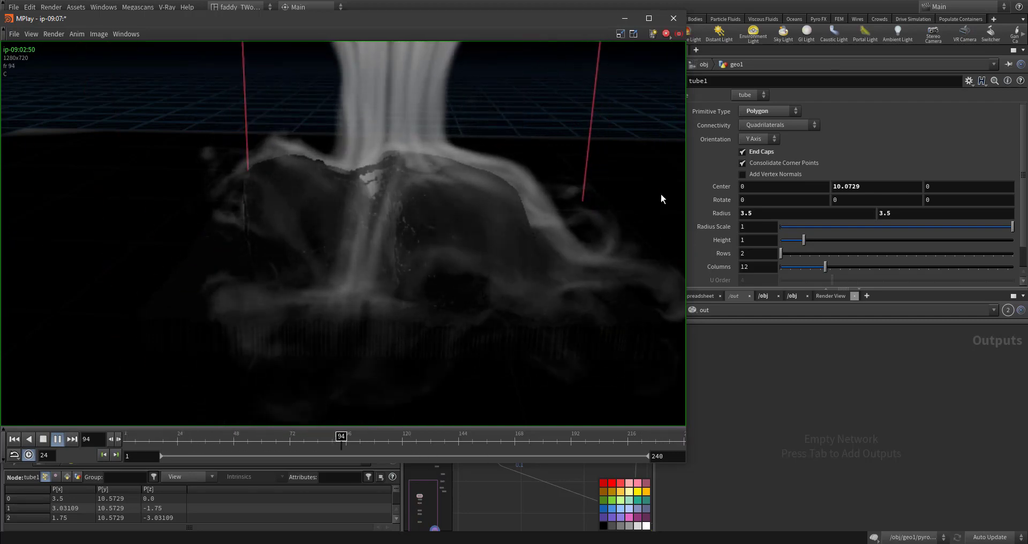
# Pause the smoke simulation preview playing in MPlay.
pyautogui.moveTo(713, 187)
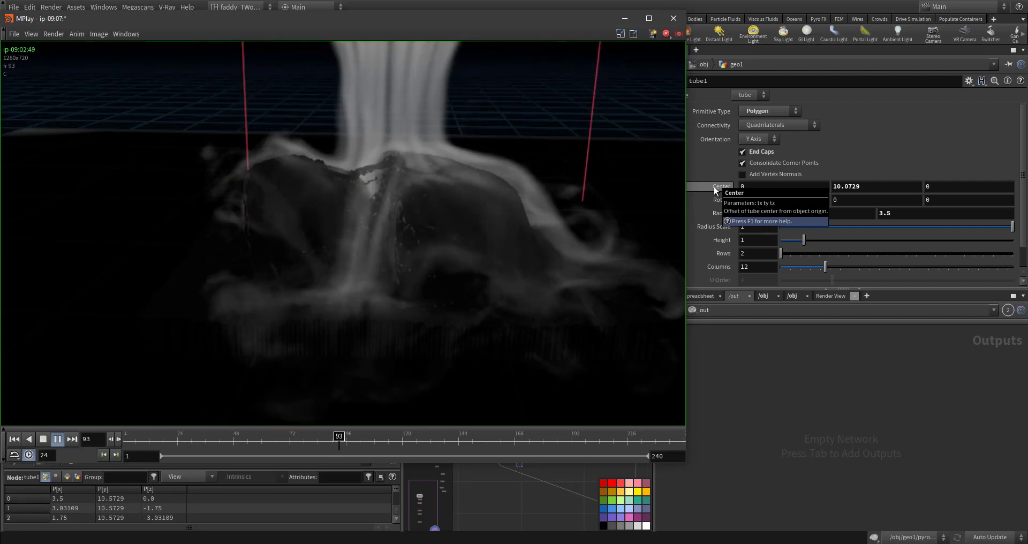
pyautogui.click(57, 439)
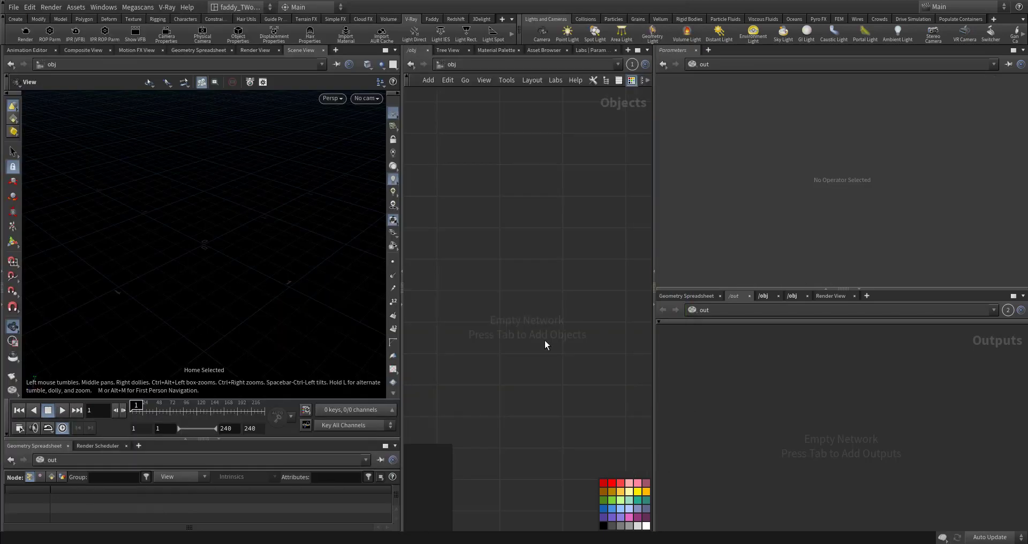
# Create a Geometry object in the empty object network and enter it.
pyautogui.moveTo(545, 340); pyautogui.dragTo(554, 368, button='middle')
pyautogui.press('Tab')
pyautogui.write('ge')
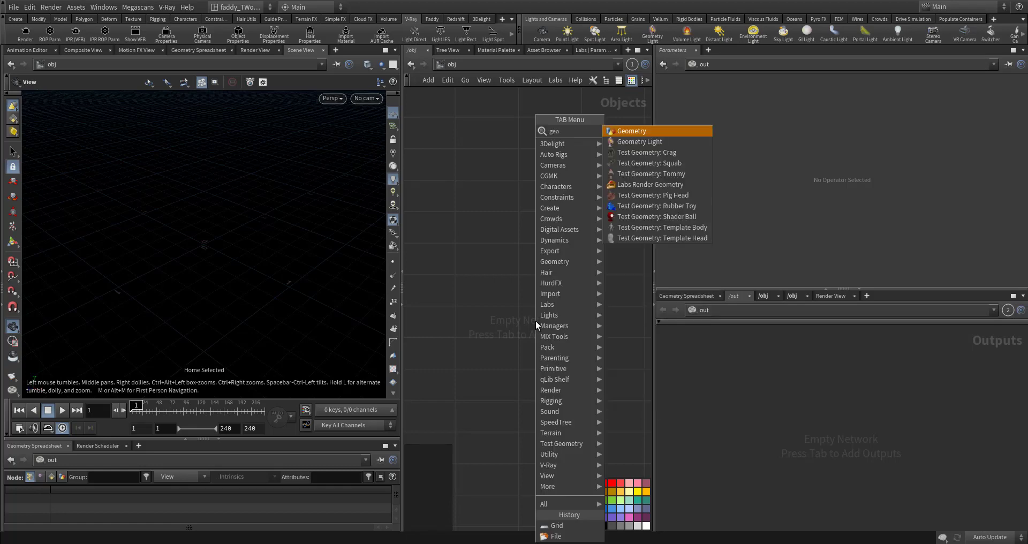
pyautogui.press('Return')
pyautogui.click(535, 320)
pyautogui.doubleClick(536, 320)
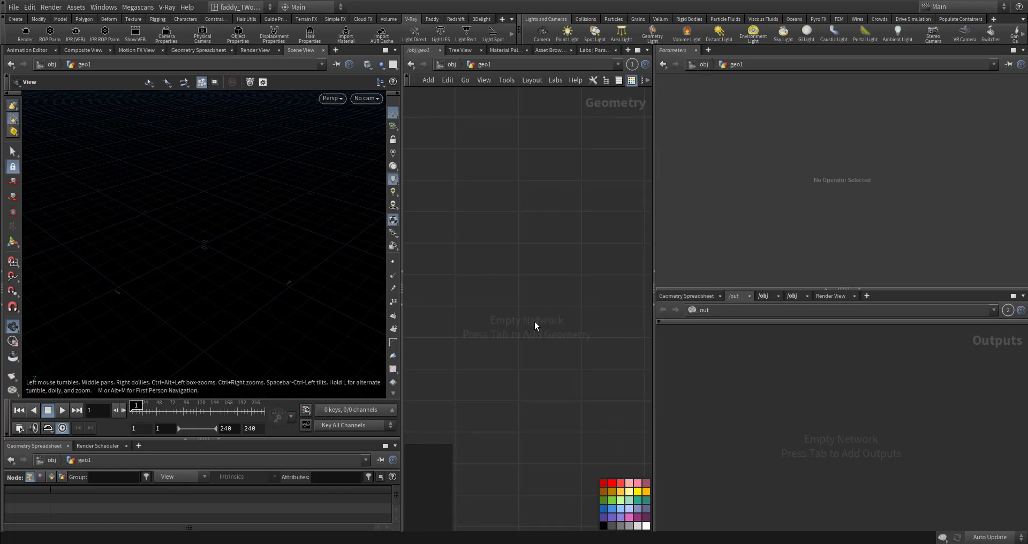
# Add a File node that loads Donald Dinnie.obj from E:/H_Hip/sketchfab/Donald Dinnie Stones.
pyautogui.press('Tab')
pyautogui.write('fil')
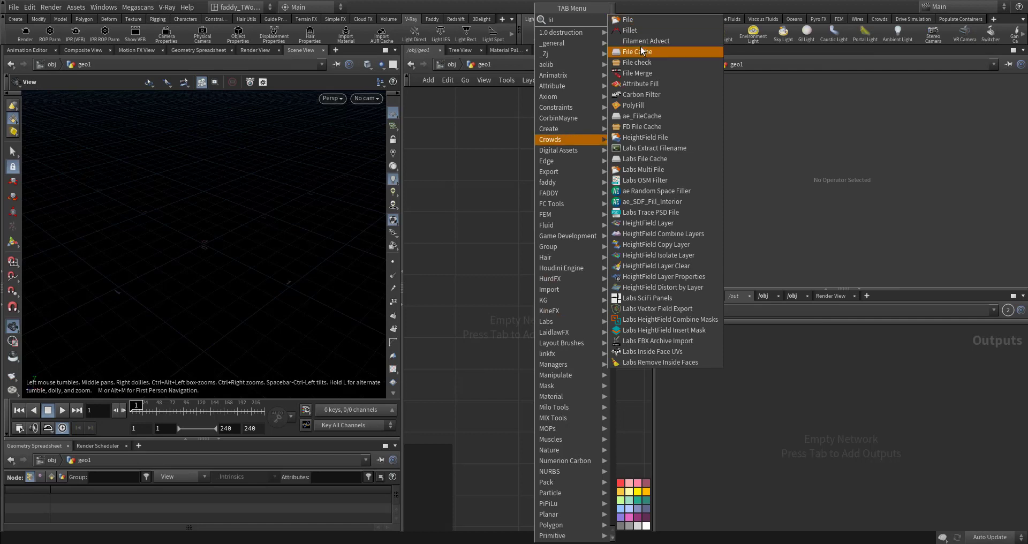
pyautogui.click(523, 236)
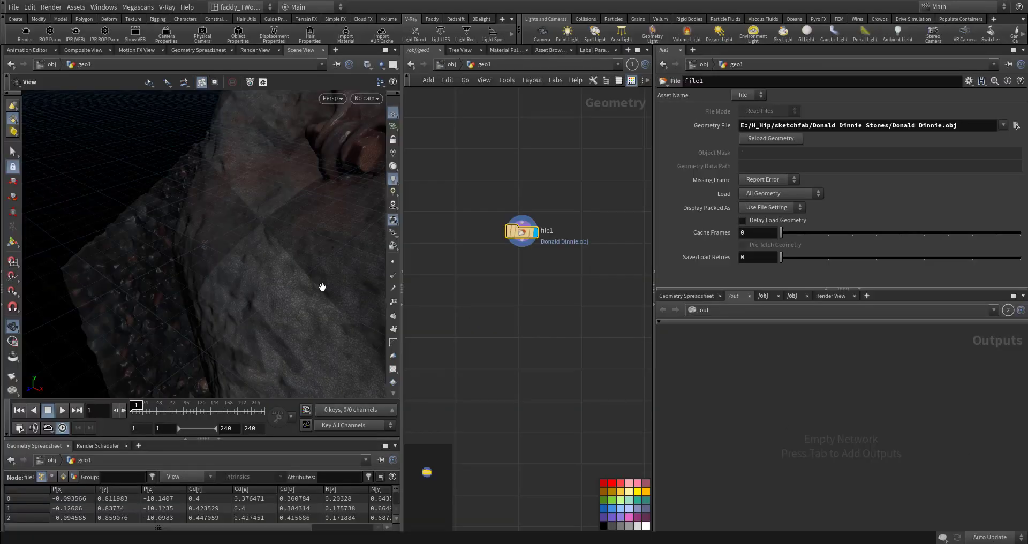
pyautogui.scroll(-4, 323, 287)
pyautogui.moveTo(323, 287); pyautogui.dragTo(360, 321)
# Add the Labs Axis Align preset of the Match Size node below the File node, with Justify Y at Min, and display it.
pyautogui.press('Tab')
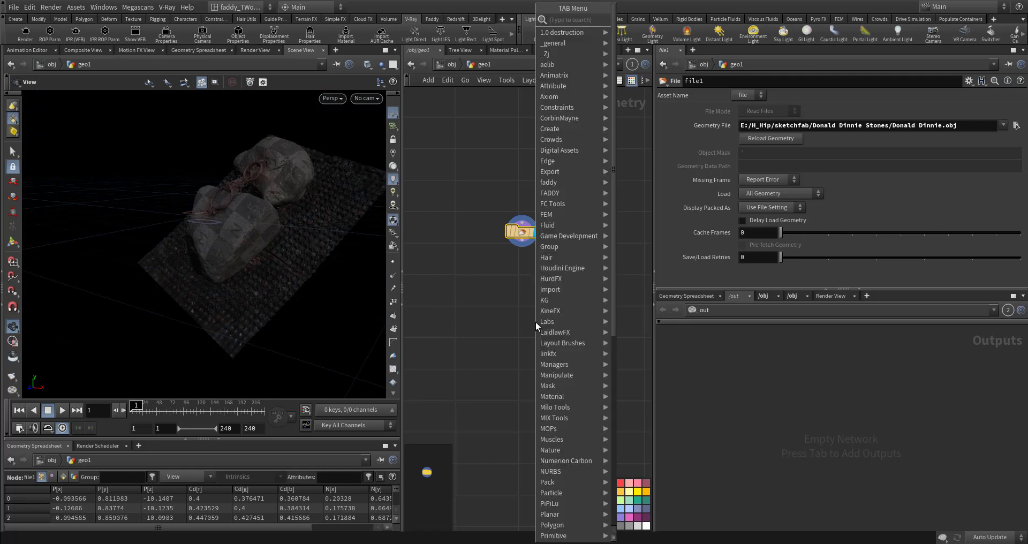
pyautogui.write('axi')
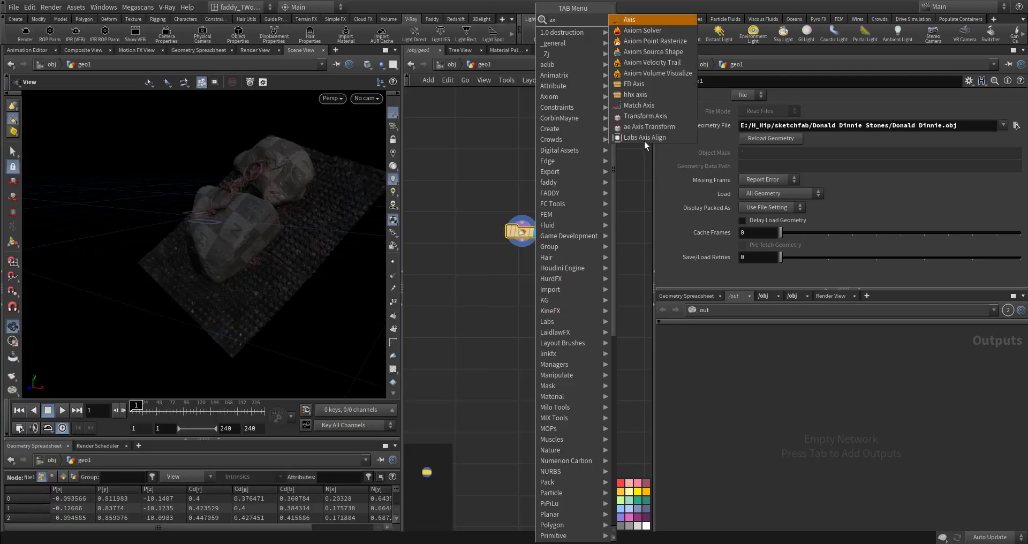
pyautogui.click(644, 138)
pyautogui.click(520, 263)
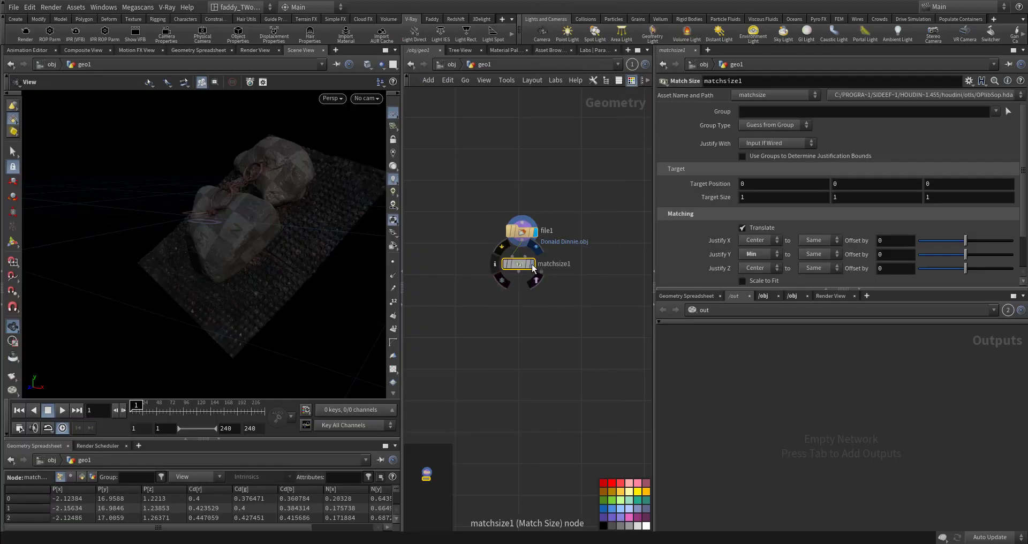
pyautogui.moveTo(517, 267); pyautogui.dragTo(521, 328)
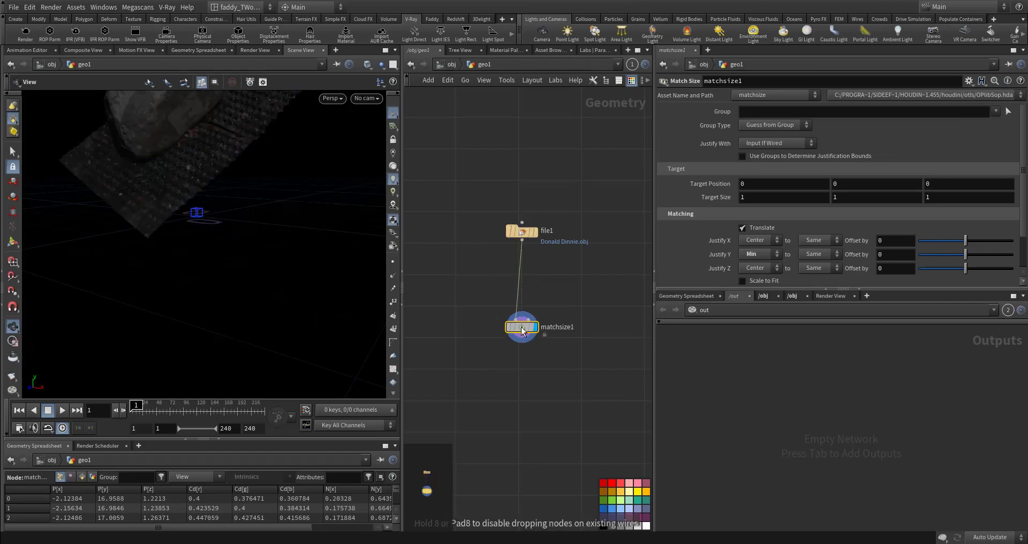
pyautogui.moveTo(220, 210); pyautogui.dragTo(221, 295, button='middle')
pyautogui.moveTo(221, 294); pyautogui.dragTo(194, 284)
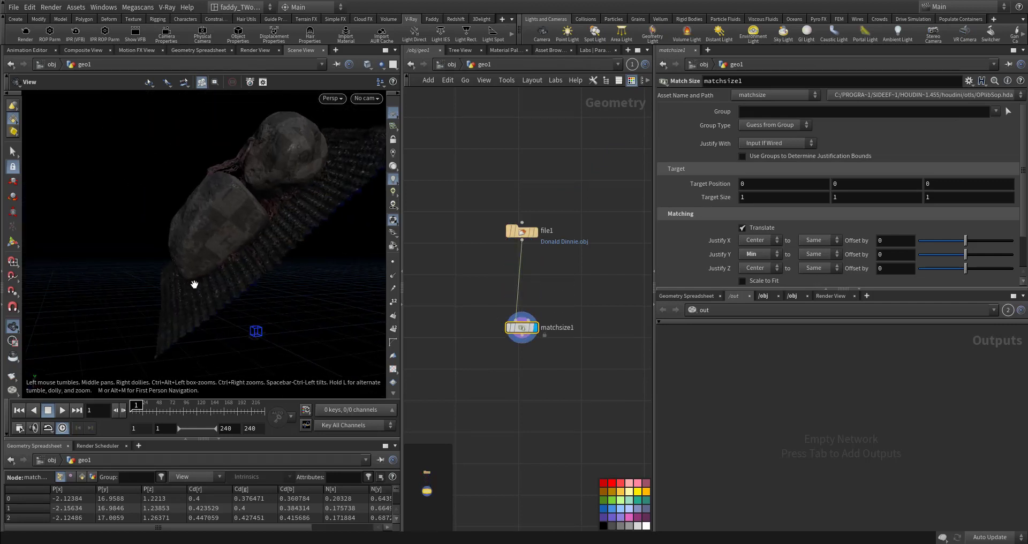
# Insert a Transform node between the File and Match Size nodes and activate its viewport handle.
pyautogui.press('t')
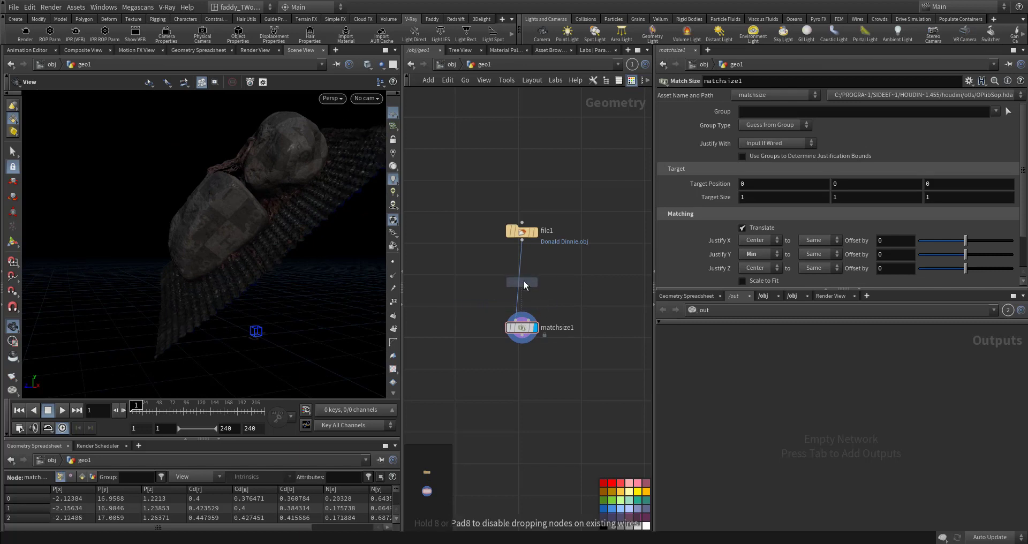
pyautogui.click(519, 275)
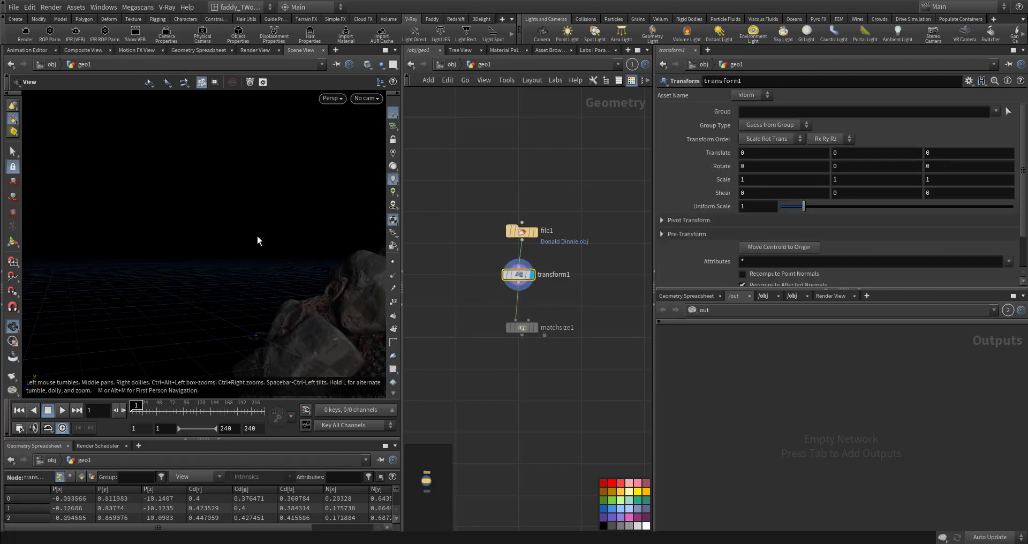
pyautogui.press('Return')
pyautogui.keyDown('alt'); pyautogui.moveTo(301, 301); pyautogui.dragTo(222, 256); pyautogui.keyUp('alt')
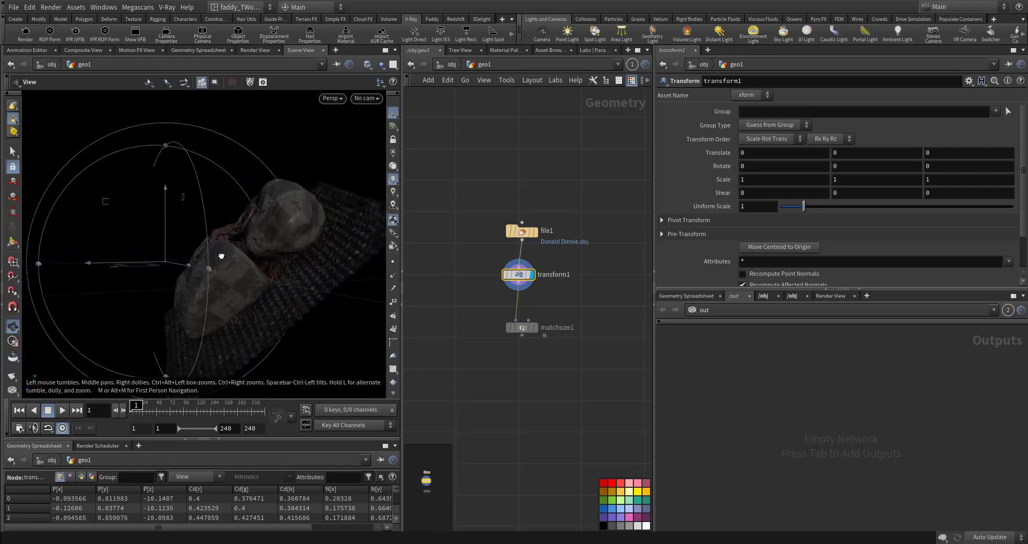
# Rotate the rock scan about 25° around Z in the front view and about -46° around X in the top view.
pyautogui.hotkey('space', '3')
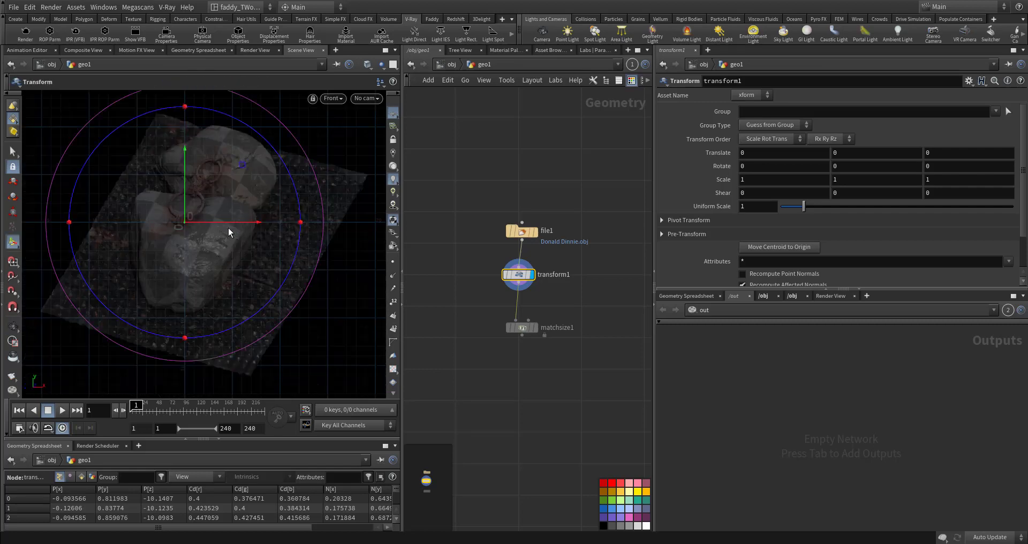
pyautogui.moveTo(298, 199); pyautogui.dragTo(284, 146)
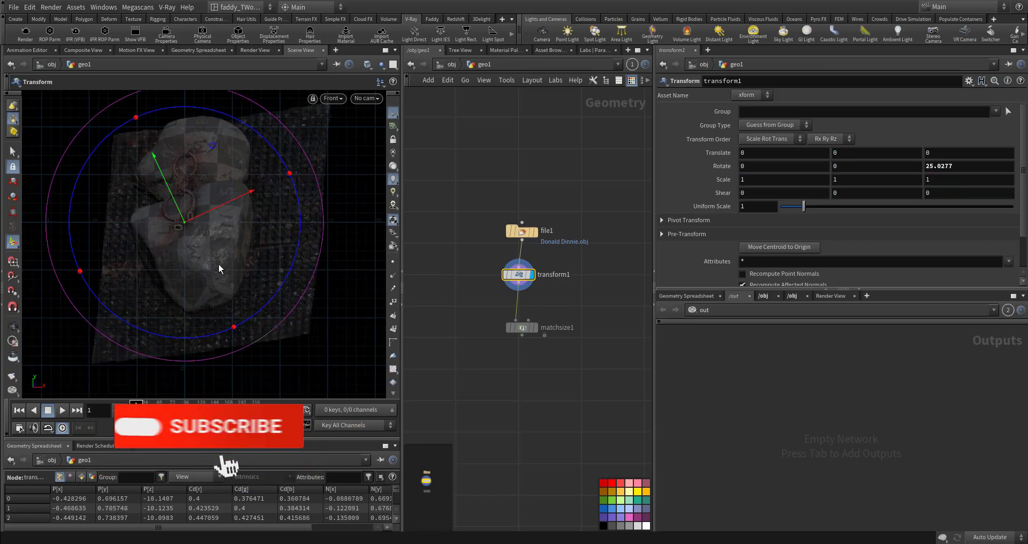
pyautogui.hotkey('space', '2')
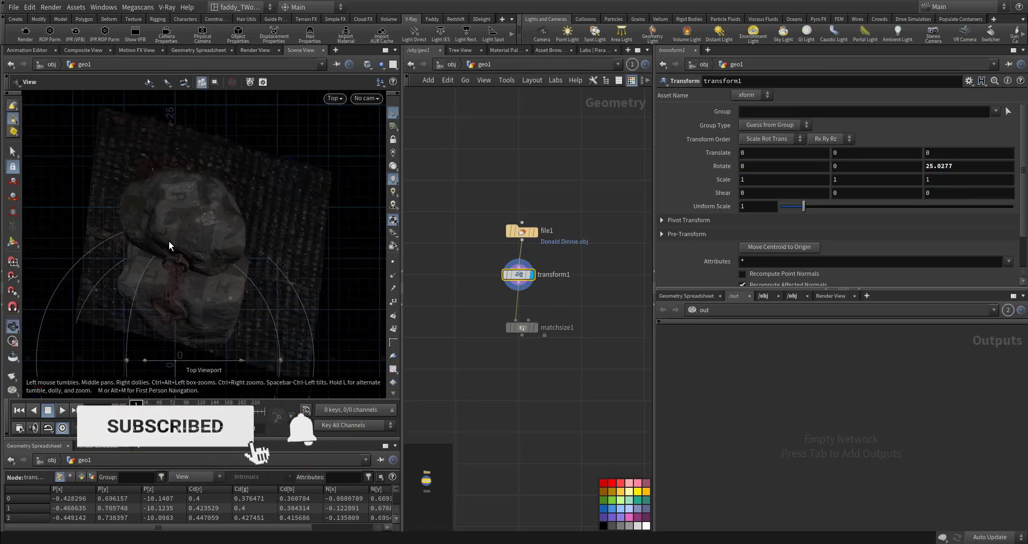
pyautogui.moveTo(134, 315); pyautogui.dragTo(160, 257)
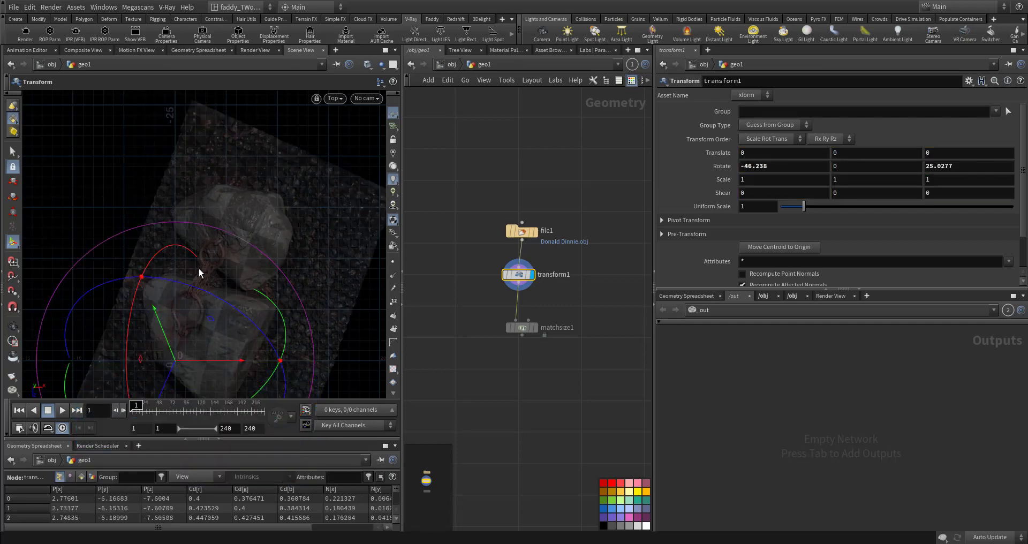
# Return to the perspective view and align the Transform handle to Object.
pyautogui.hotkey('space', '1')
pyautogui.moveTo(254, 291); pyautogui.dragTo(259, 262)
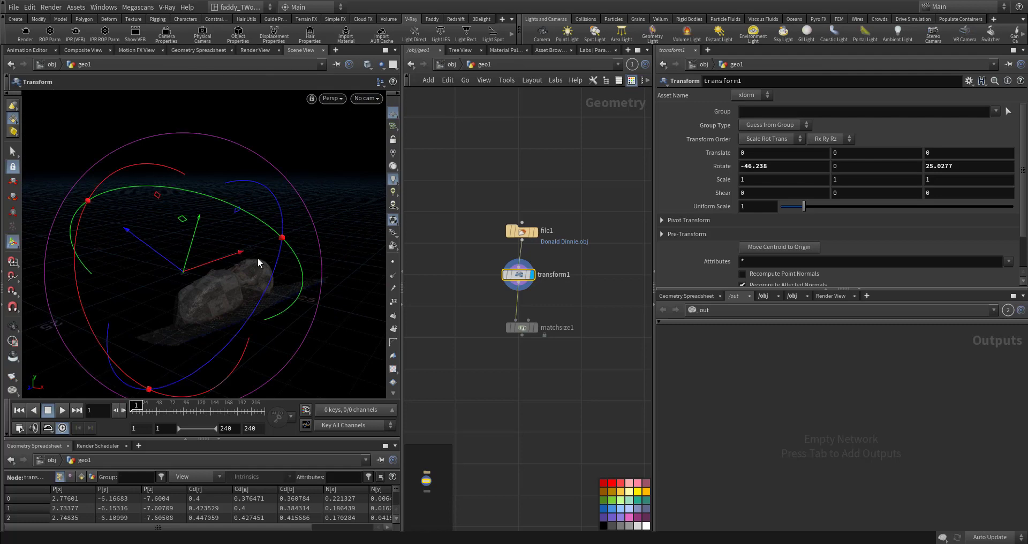
pyautogui.rightClick(189, 274)
pyautogui.moveTo(214, 269)
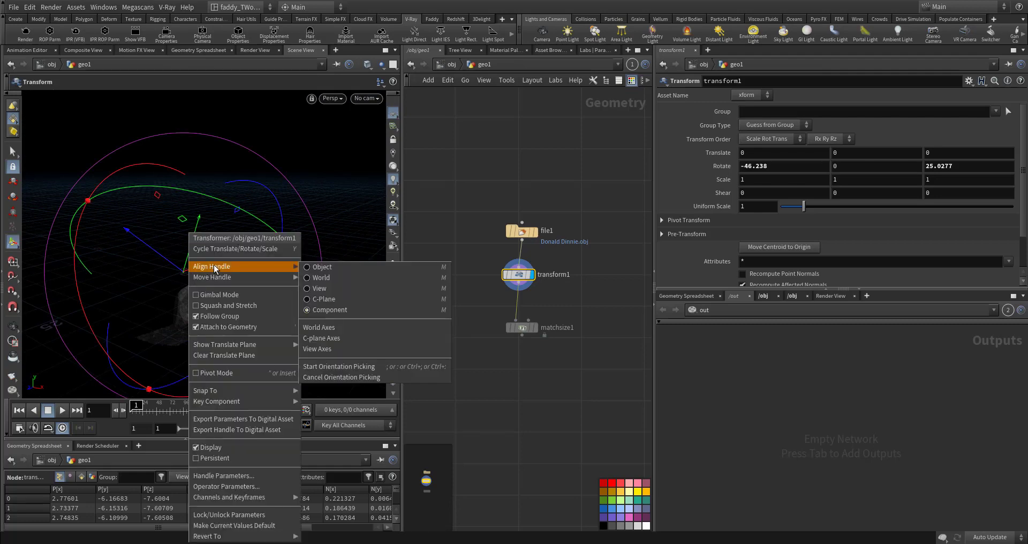
pyautogui.click(337, 269)
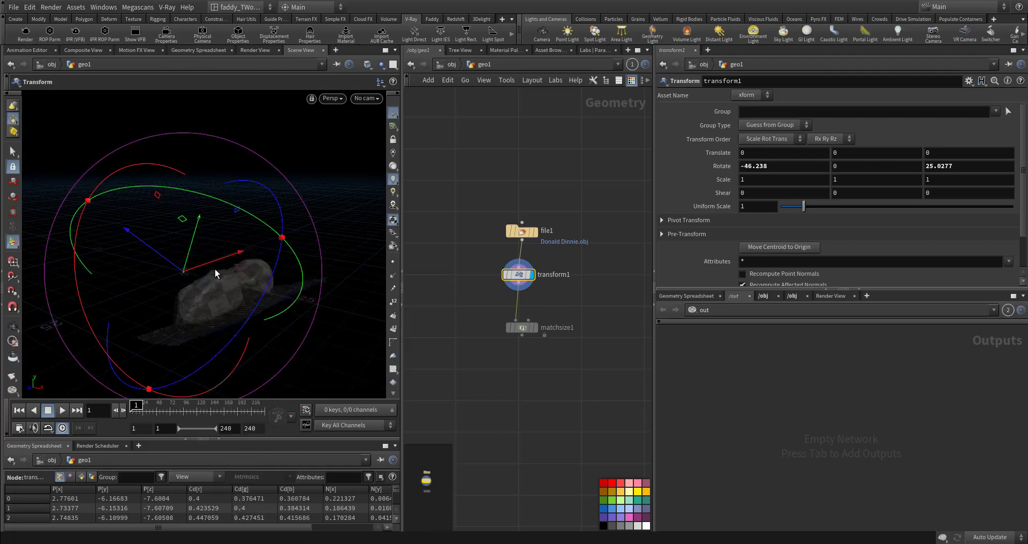
pyautogui.rightClick(184, 274)
pyautogui.moveTo(231, 269)
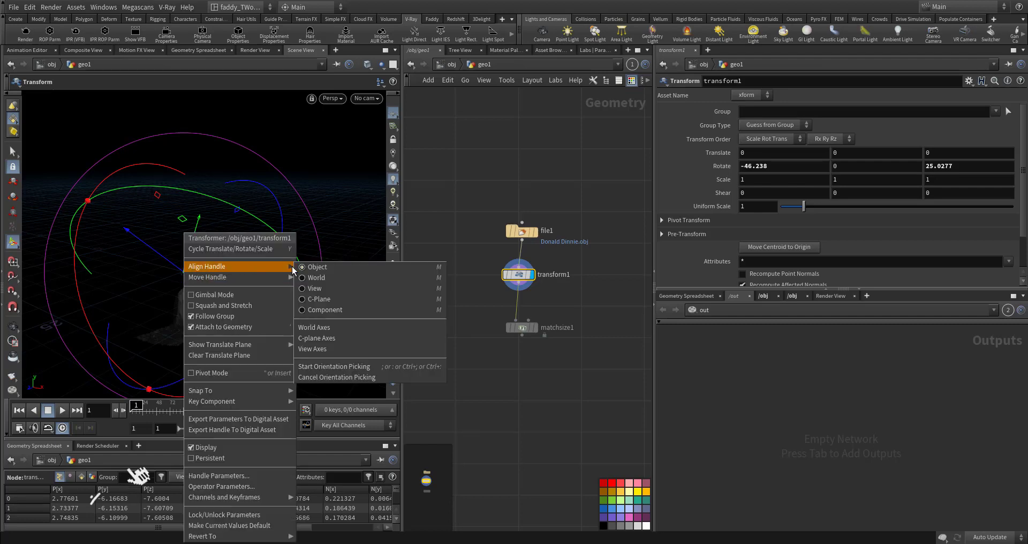
pyautogui.click(320, 268)
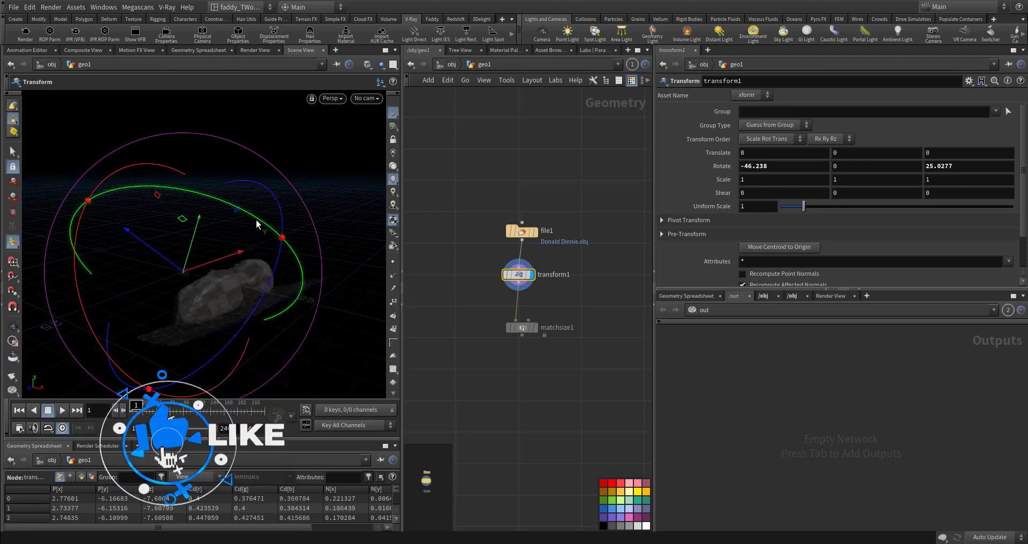
# Level the rock scan with the handle, rotating it to about -43.4° X, 17.7° Y and 5.6° Z.
pyautogui.moveTo(257, 224); pyautogui.dragTo(185, 261)
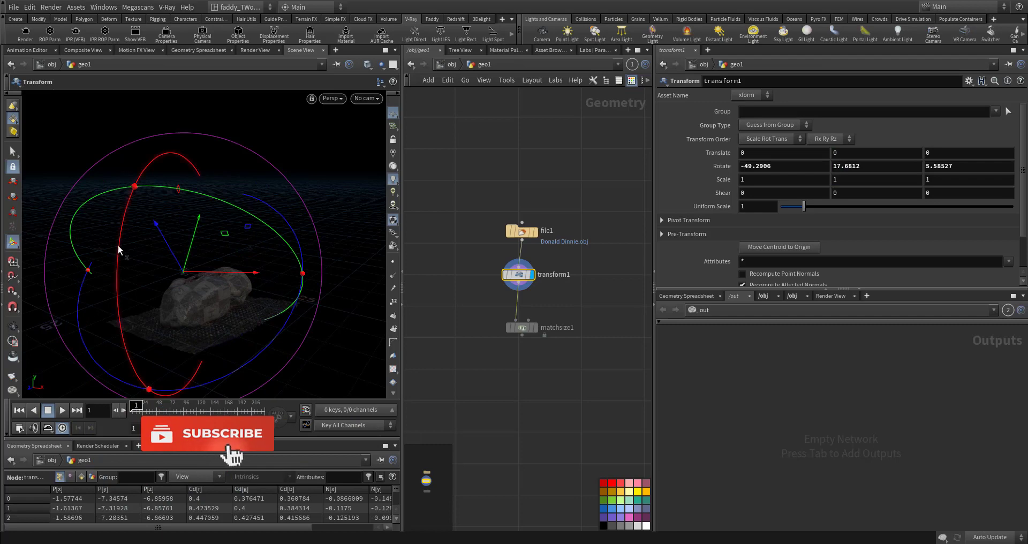
pyautogui.moveTo(119, 249); pyautogui.dragTo(127, 276)
pyautogui.press('Escape')
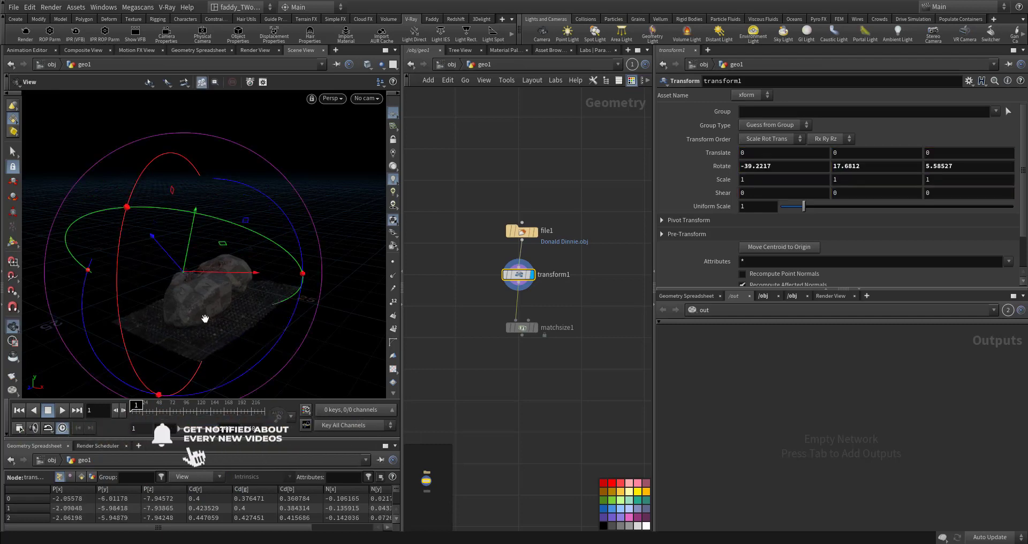
pyautogui.keyDown('alt'); pyautogui.moveTo(206, 318); pyautogui.dragTo(232, 311); pyautogui.keyUp('alt')
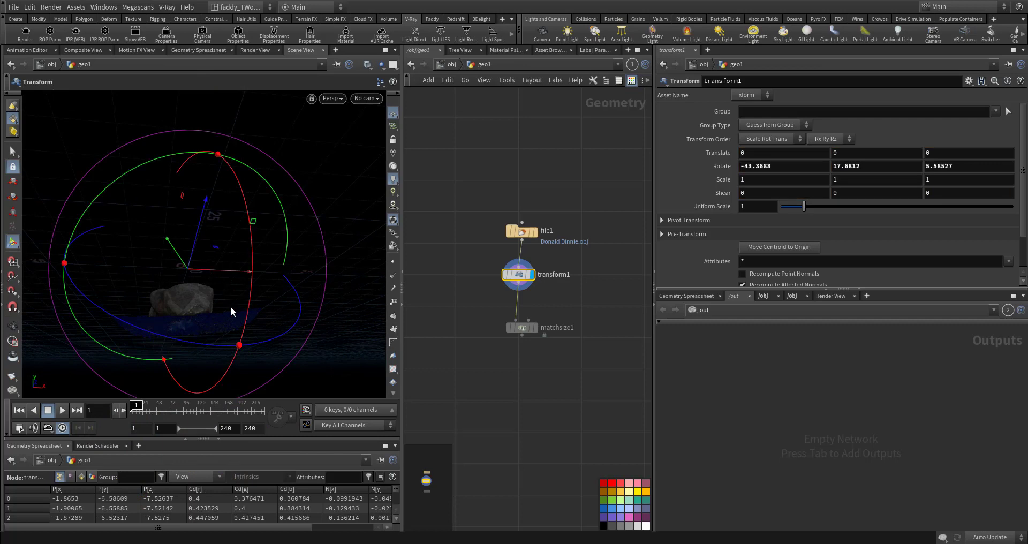
# Align the Transform handle to World and rotate the rock scan to about -47.3° X, 26.7° Y and -2.3° Z.
pyautogui.rightClick(185, 273)
pyautogui.moveTo(294, 269)
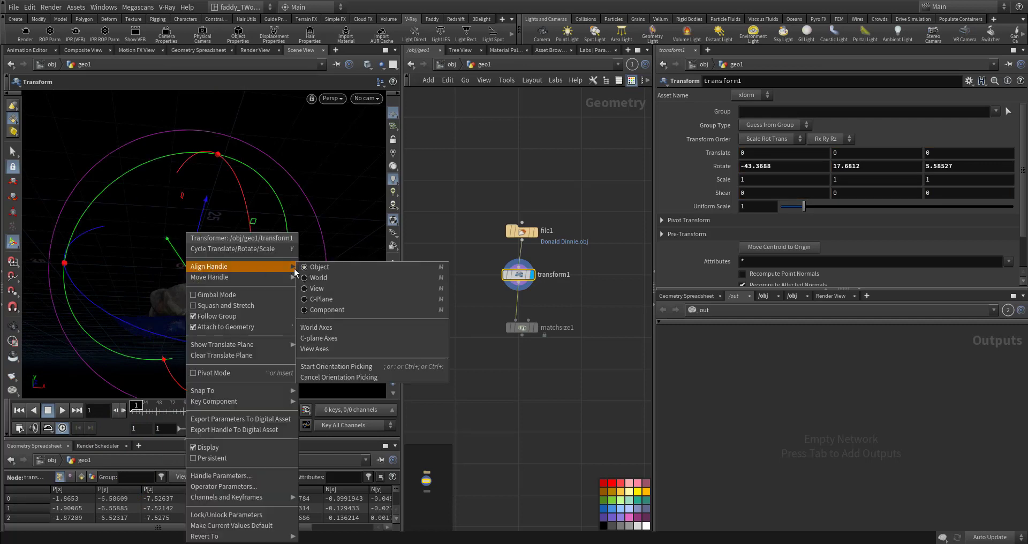
pyautogui.click(328, 278)
pyautogui.moveTo(171, 224); pyautogui.dragTo(220, 303)
pyautogui.press('Return')
pyautogui.moveTo(128, 207); pyautogui.dragTo(127, 213)
pyautogui.press('Escape')
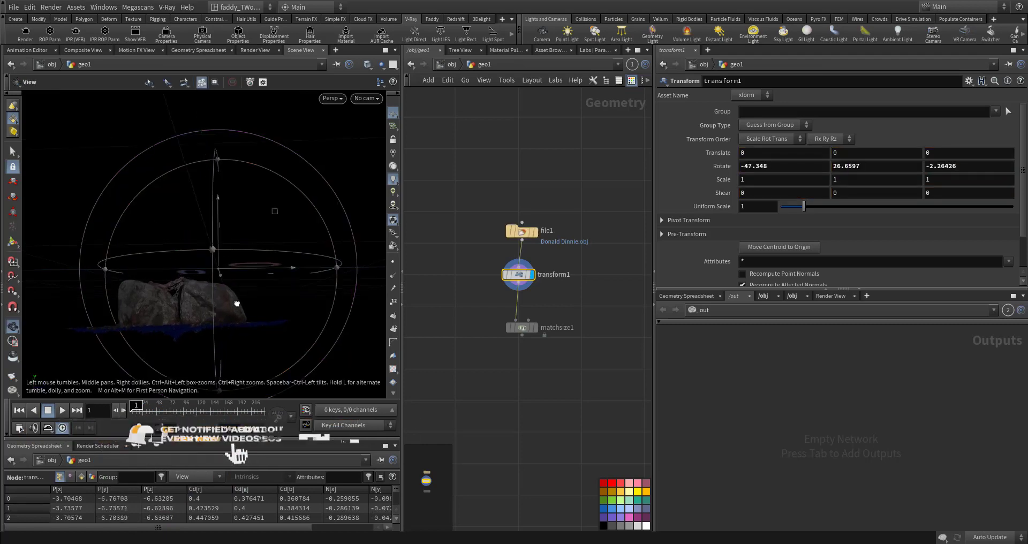
# Display the Match Size node's result and fine-tune the Transform node's Z rotation to about -0.9°.
pyautogui.press('Return')
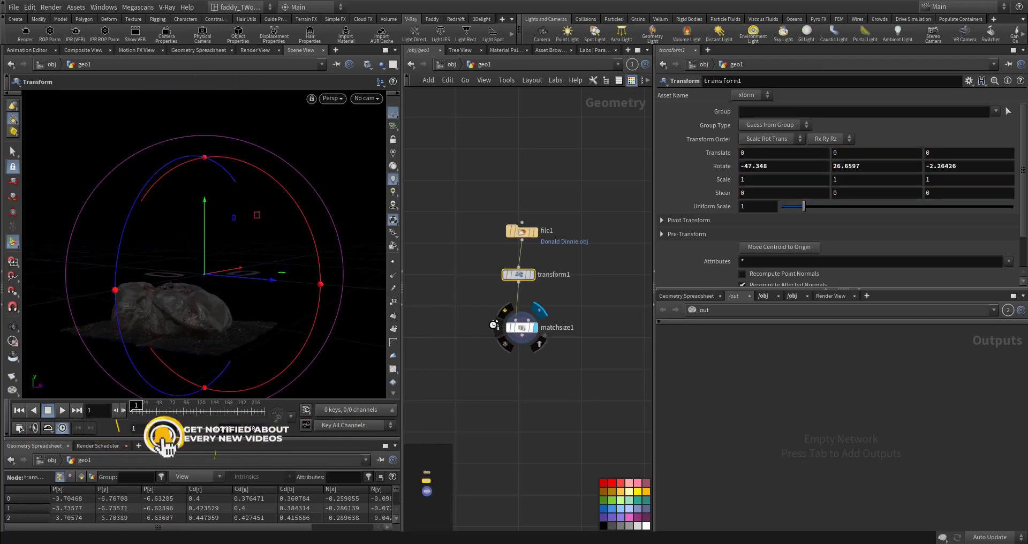
pyautogui.click(522, 328)
pyautogui.moveTo(230, 328); pyautogui.dragTo(226, 250)
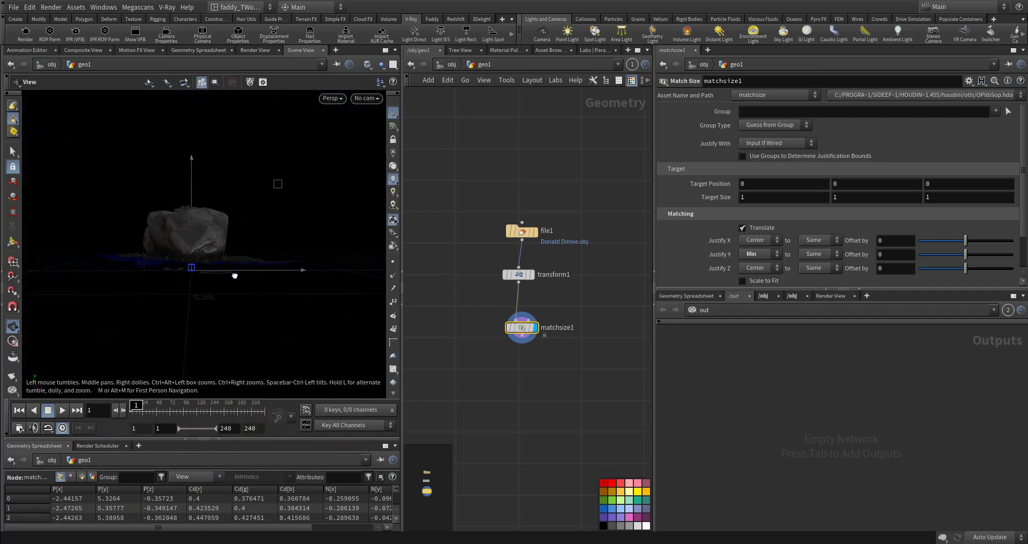
pyautogui.press('Return')
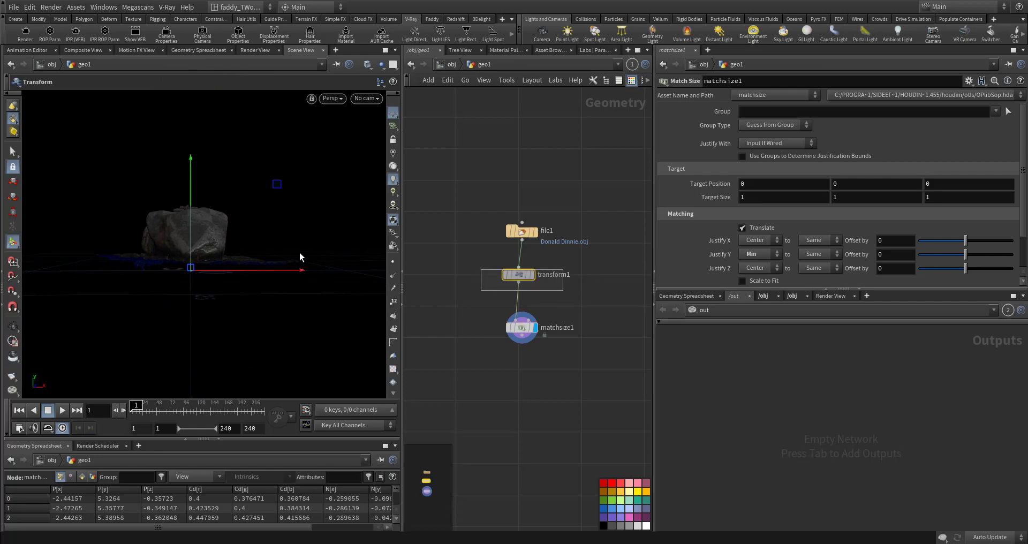
pyautogui.press('Up')
pyautogui.moveTo(299, 244); pyautogui.dragTo(299, 236)
pyautogui.click(521, 328)
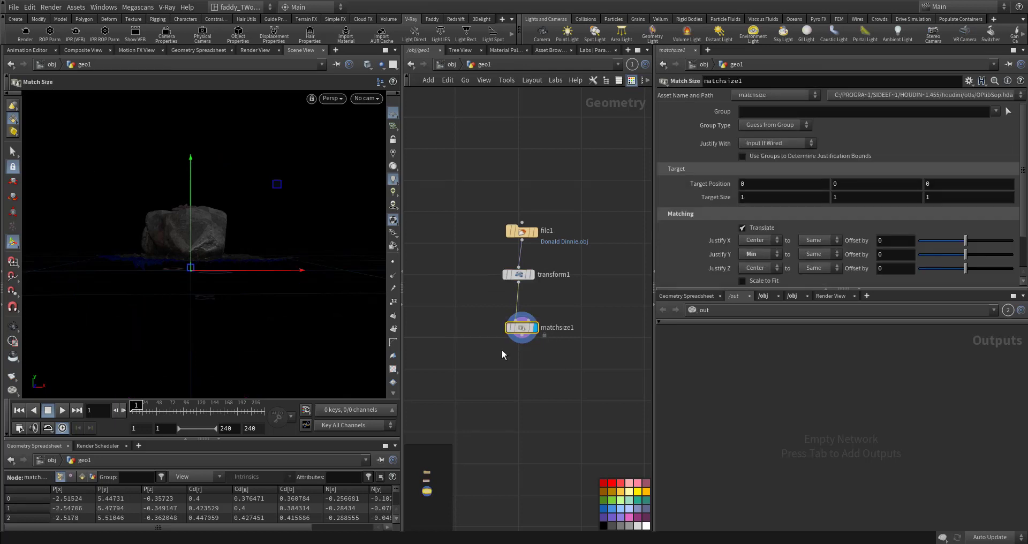
# Fine-tune the rock scan's levelling by rotating the Transform node's handle slightly.
pyautogui.keyDown('alt'); pyautogui.moveTo(225, 285); pyautogui.dragTo(254, 225); pyautogui.keyUp('alt')
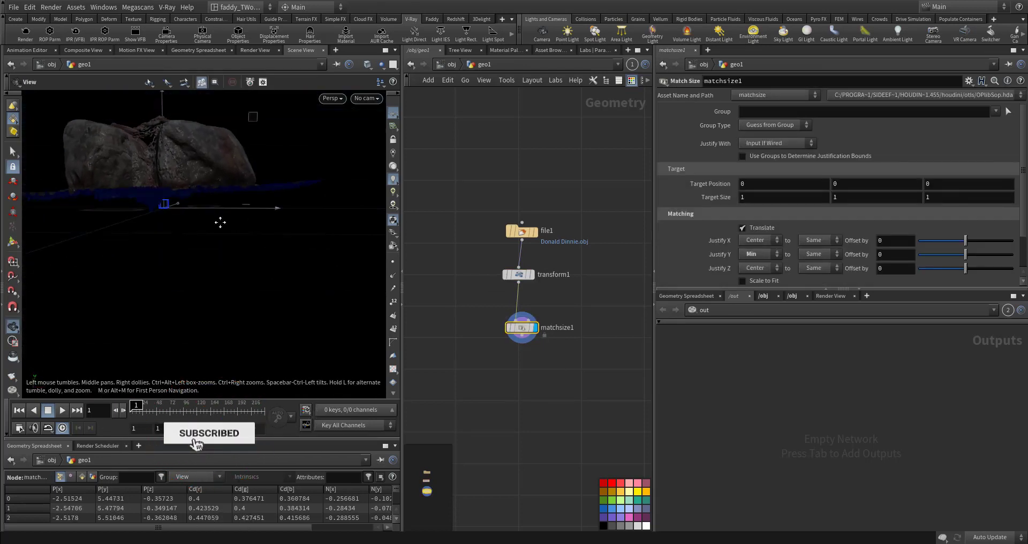
pyautogui.keyDown('alt'); pyautogui.moveTo(221, 221); pyautogui.dragTo(257, 228, button='middle'); pyautogui.keyUp('alt')
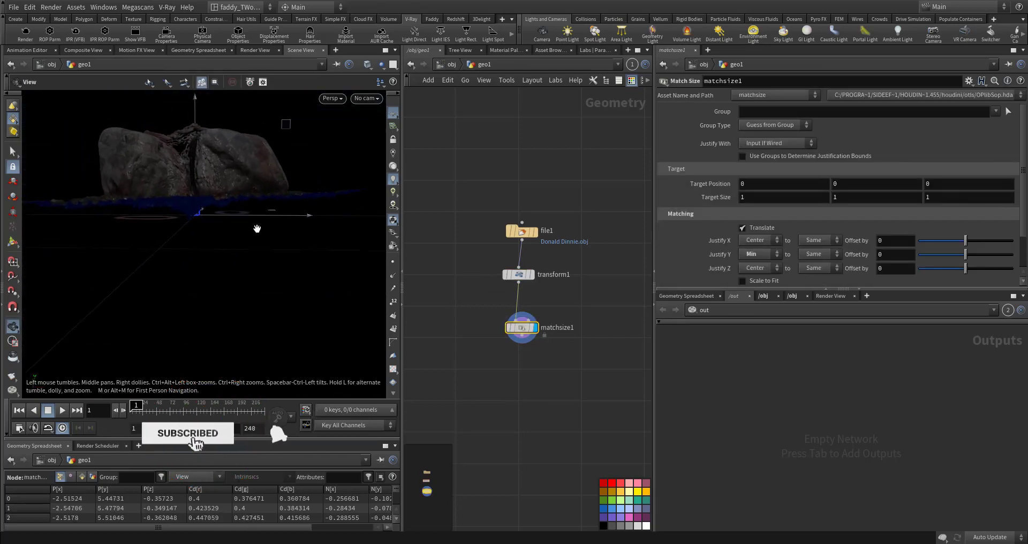
pyautogui.click(518, 274)
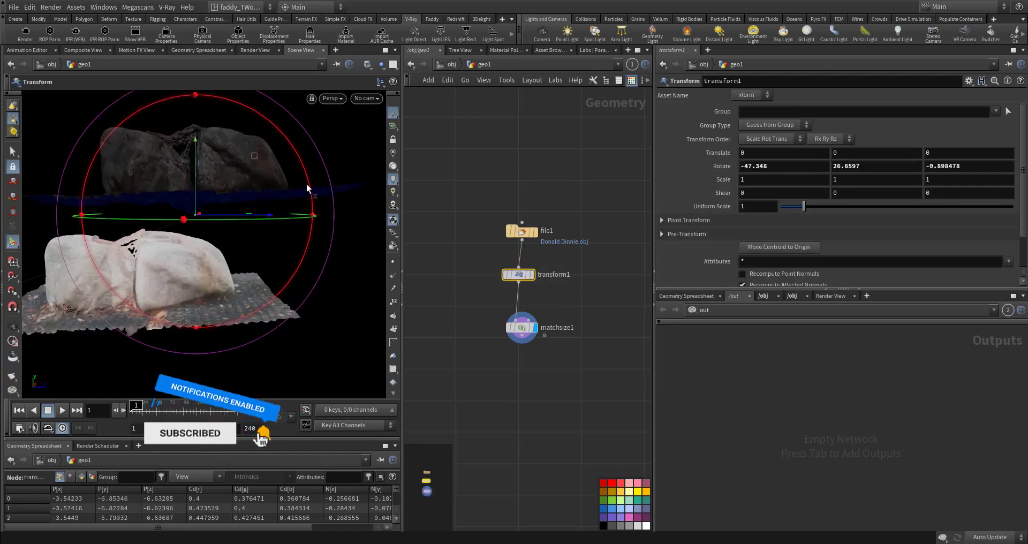
pyautogui.moveTo(308, 188); pyautogui.dragTo(162, 198)
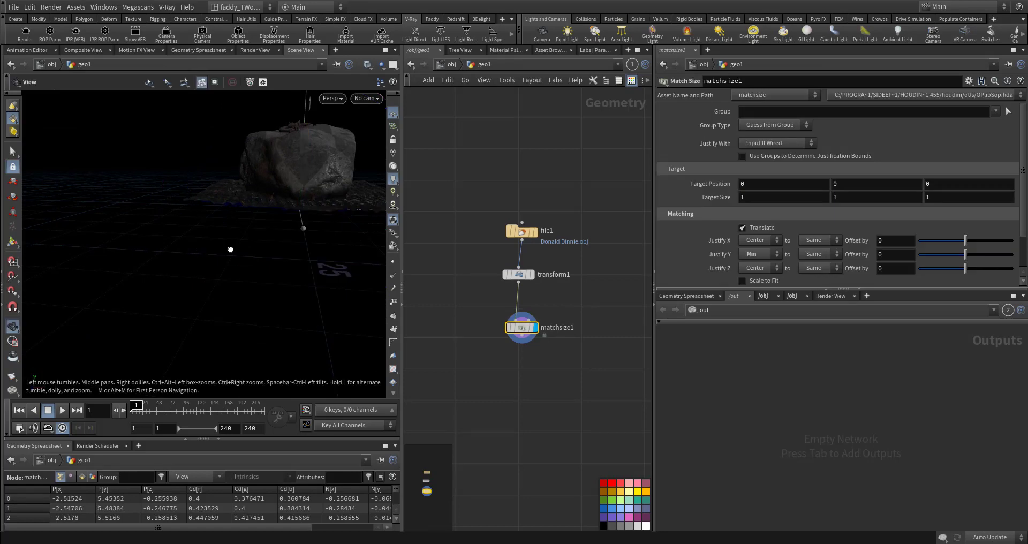
# Examine the levelled rock scan from several sides and check its mesh density up close.
pyautogui.moveTo(229, 250)
pyautogui.keyDown('alt'); pyautogui.mouseDown()
pyautogui.moveTo(239, 280)
pyautogui.moveTo(244, 246)
pyautogui.mouseUp(); pyautogui.keyUp('alt')
pyautogui.keyDown('alt'); pyautogui.moveTo(243, 246); pyautogui.dragTo(230, 241, button='middle'); pyautogui.keyUp('alt')
pyautogui.keyDown('alt'); pyautogui.moveTo(230, 242); pyautogui.dragTo(436, 229, button='right'); pyautogui.keyUp('alt')
pyautogui.keyDown('alt'); pyautogui.moveTo(257, 236); pyautogui.dragTo(270, 263); pyautogui.keyUp('alt')
pyautogui.keyDown('alt'); pyautogui.moveTo(270, 263); pyautogui.dragTo(324, 217, button='right'); pyautogui.keyUp('alt')
pyautogui.moveTo(324, 216); pyautogui.dragTo(343, 213, button='middle')
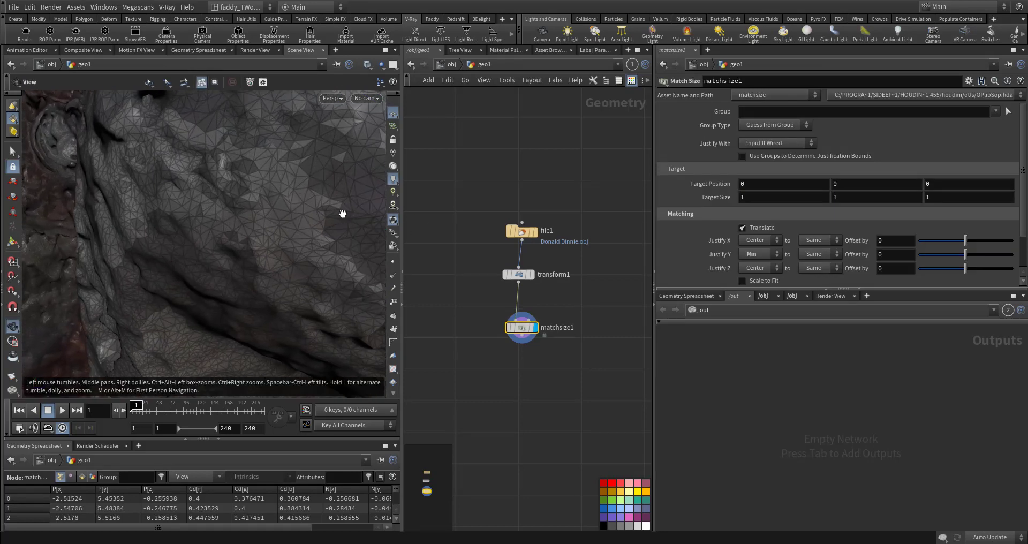
pyautogui.keyDown('alt'); pyautogui.moveTo(320, 215); pyautogui.dragTo(245, 301, button='right'); pyautogui.keyUp('alt')
pyautogui.keyDown('alt'); pyautogui.moveTo(246, 300); pyautogui.dragTo(264, 257); pyautogui.keyUp('alt')
pyautogui.keyDown('alt'); pyautogui.moveTo(264, 258); pyautogui.dragTo(177, 301, button='middle'); pyautogui.keyUp('alt')
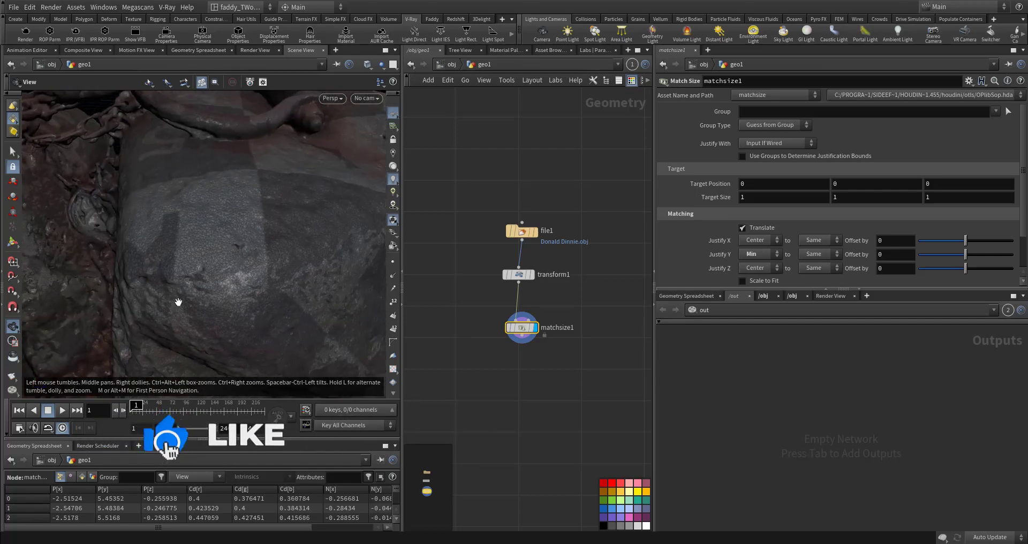
pyautogui.keyDown('alt'); pyautogui.moveTo(177, 301); pyautogui.dragTo(264, 260, button='right'); pyautogui.keyUp('alt')
pyautogui.press('Return')
# Append a PolyReduce node to the Match Size node and display its result.
pyautogui.press('Tab')
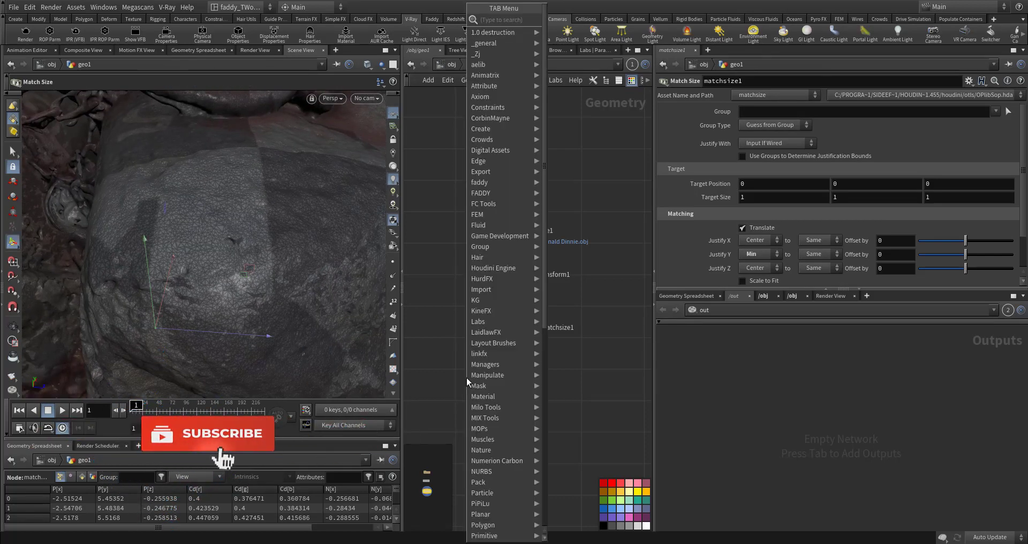
pyautogui.write('polred')
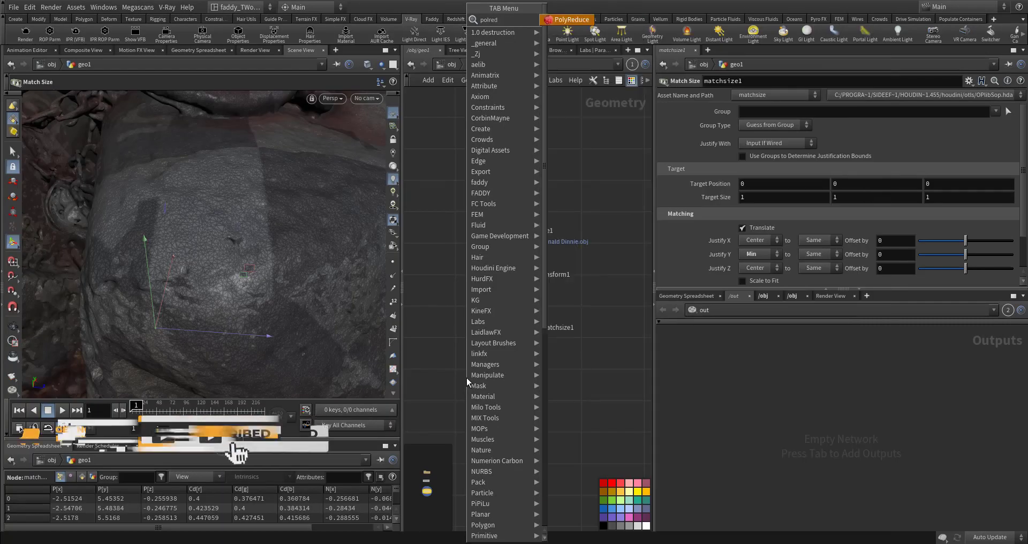
pyautogui.click(569, 21)
pyautogui.click(522, 344)
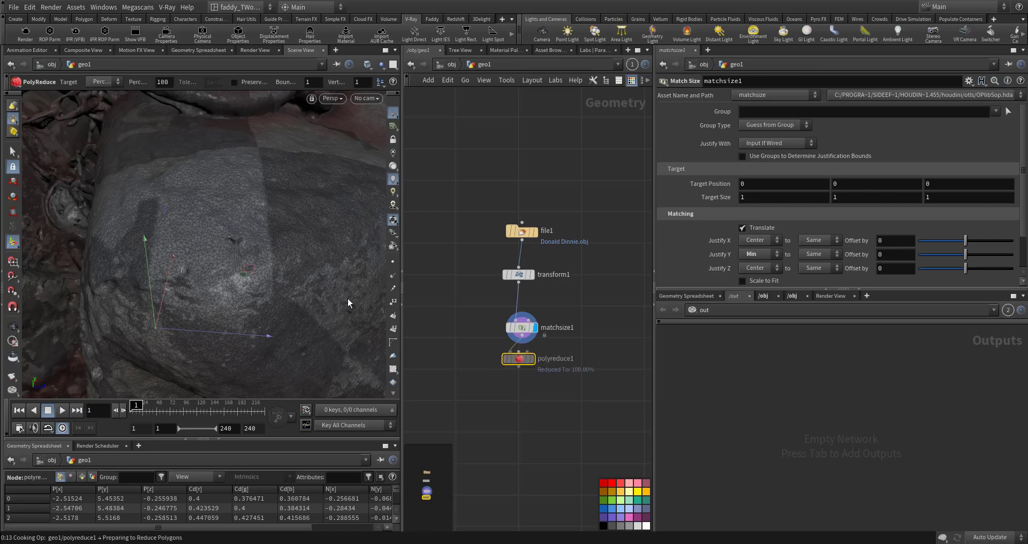
pyautogui.click(533, 360)
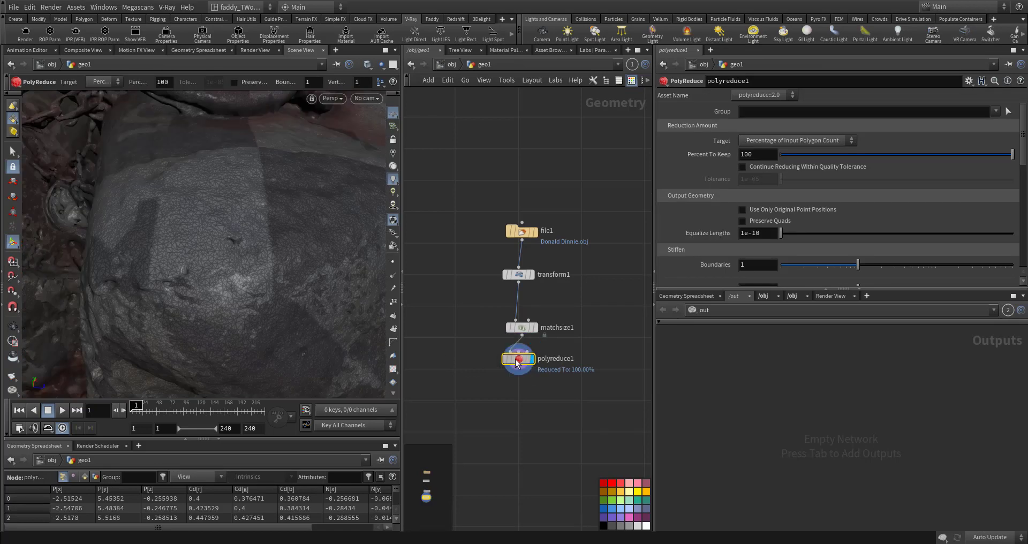
# Set the PolyReduce node's Percent To Keep to 5.
pyautogui.doubleClick(756, 154)
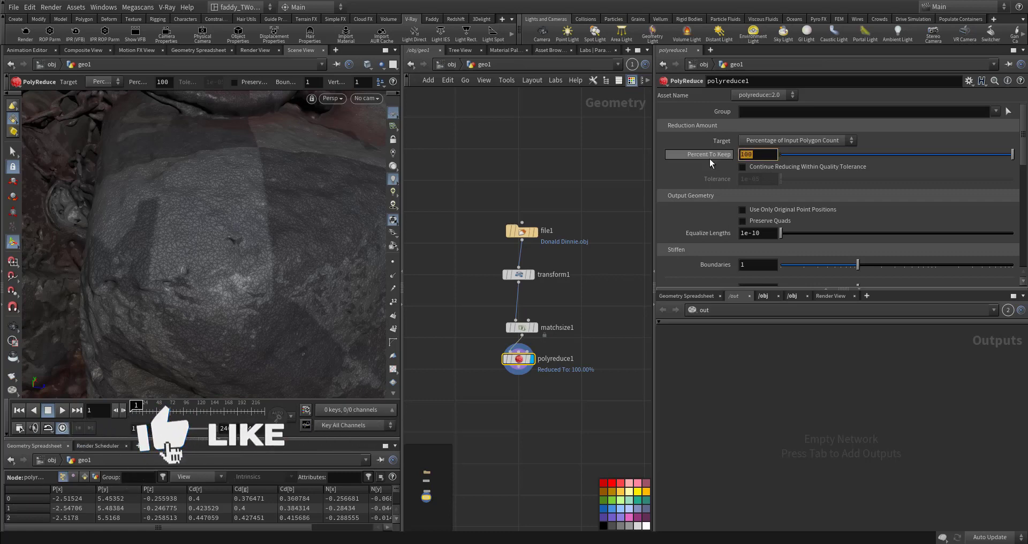
pyautogui.write('5')
pyautogui.press('Return')
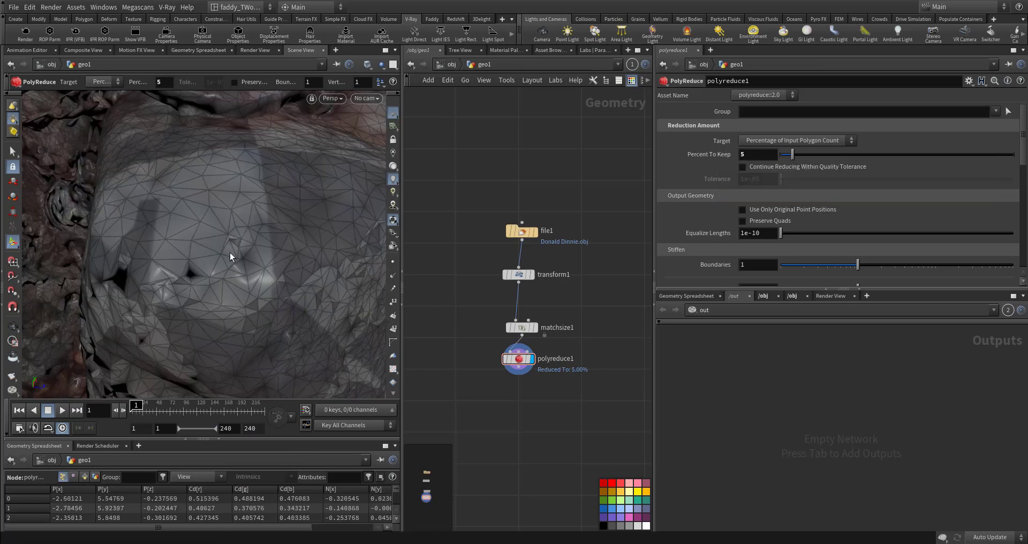
# Inspect the reduced rock and compare the geometry info of the Match Size and PolyReduce nodes.
pyautogui.keyDown('alt'); pyautogui.moveTo(268, 261); pyautogui.dragTo(219, 279, button='right'); pyautogui.keyUp('alt')
pyautogui.moveTo(219, 279); pyautogui.dragTo(363, 317)
pyautogui.press('Return')
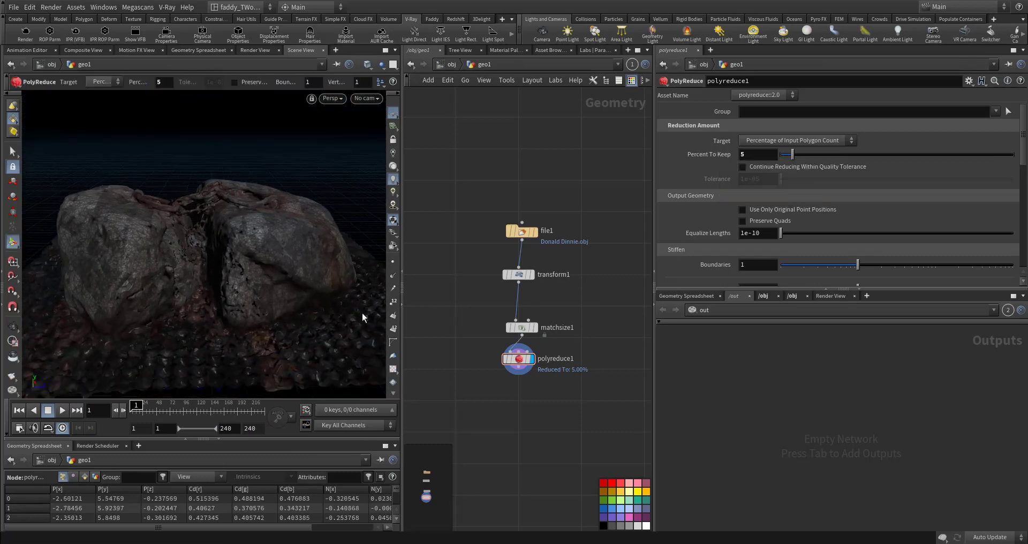
pyautogui.middleClick(528, 331)
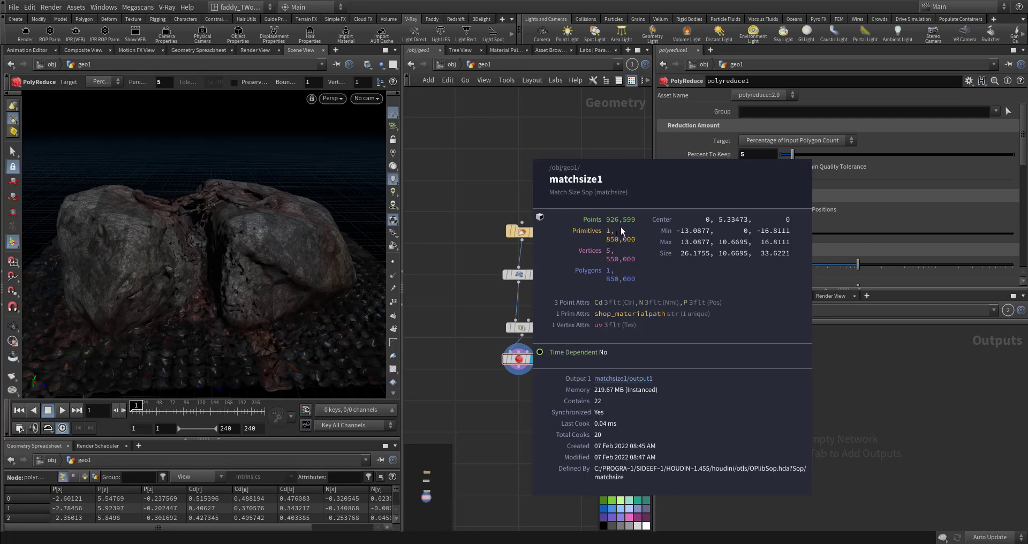
pyautogui.moveTo(618, 231); pyautogui.dragTo(615, 231, button='middle')
pyautogui.middleClick(518, 364)
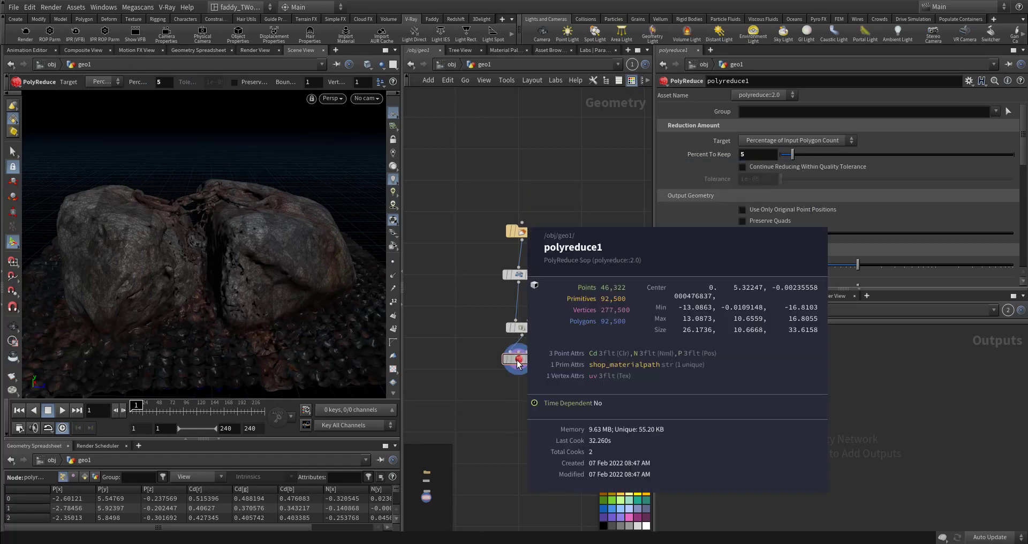
pyautogui.press('Escape')
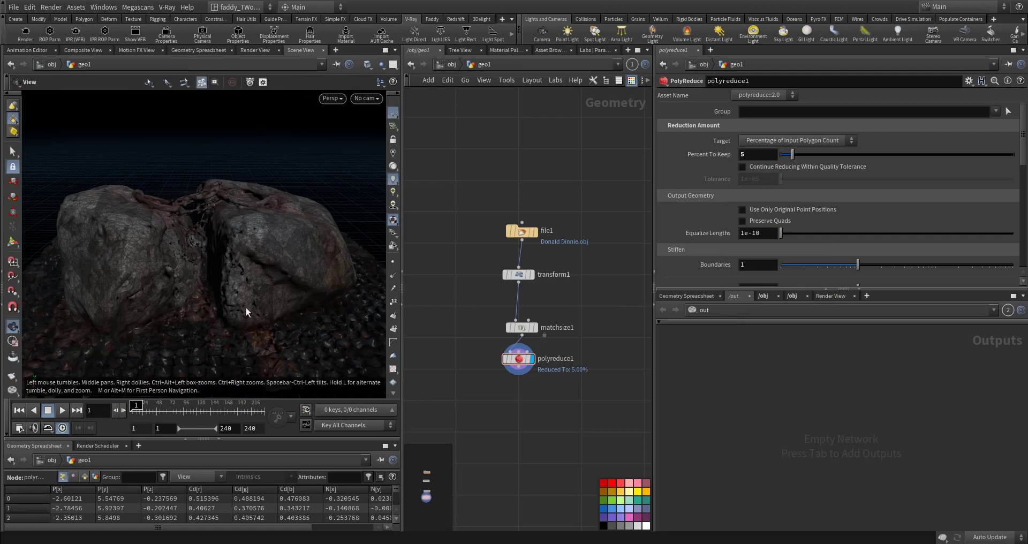
# Append an Extrude Volume node to the PolyReduce node, display its result and enable Flatten Base.
pyautogui.keyDown('alt'); pyautogui.moveTo(246, 308); pyautogui.dragTo(235, 233); pyautogui.keyUp('alt')
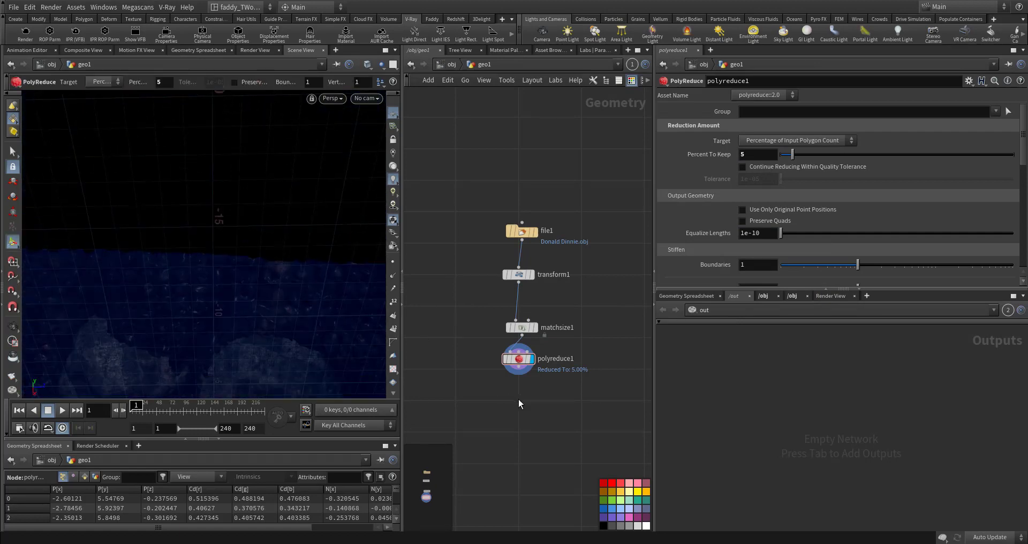
pyautogui.press('Tab')
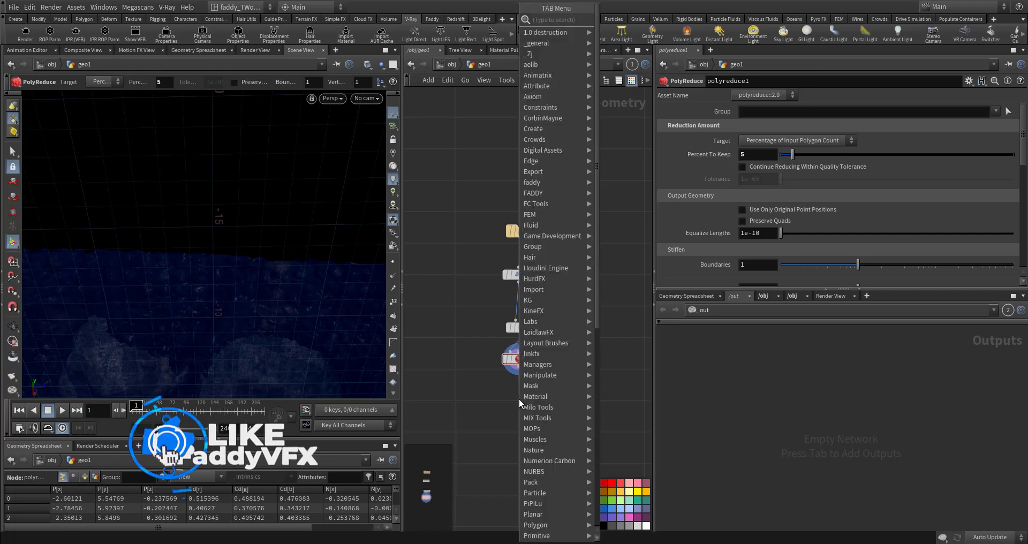
pyautogui.write('vex')
pyautogui.write('tr')
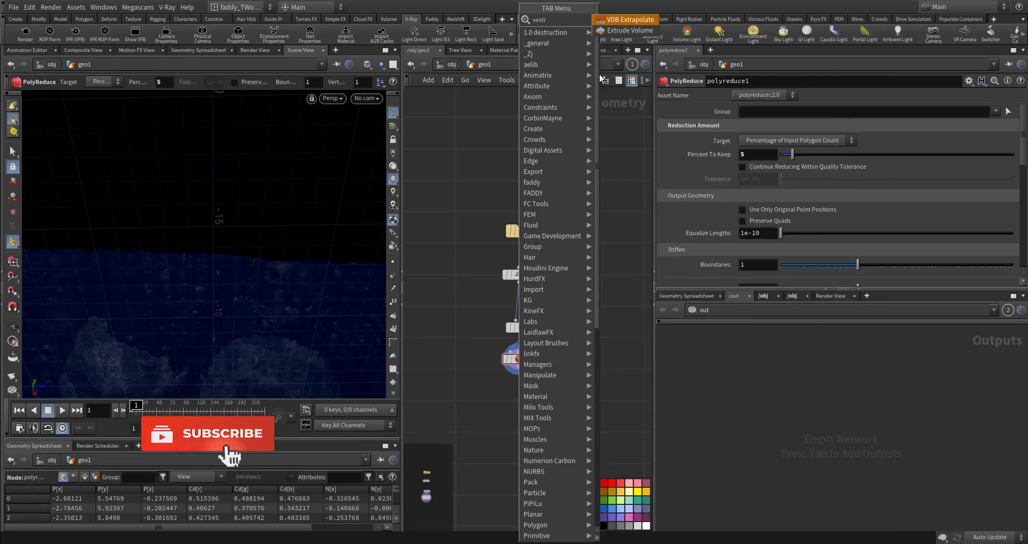
pyautogui.click(616, 28)
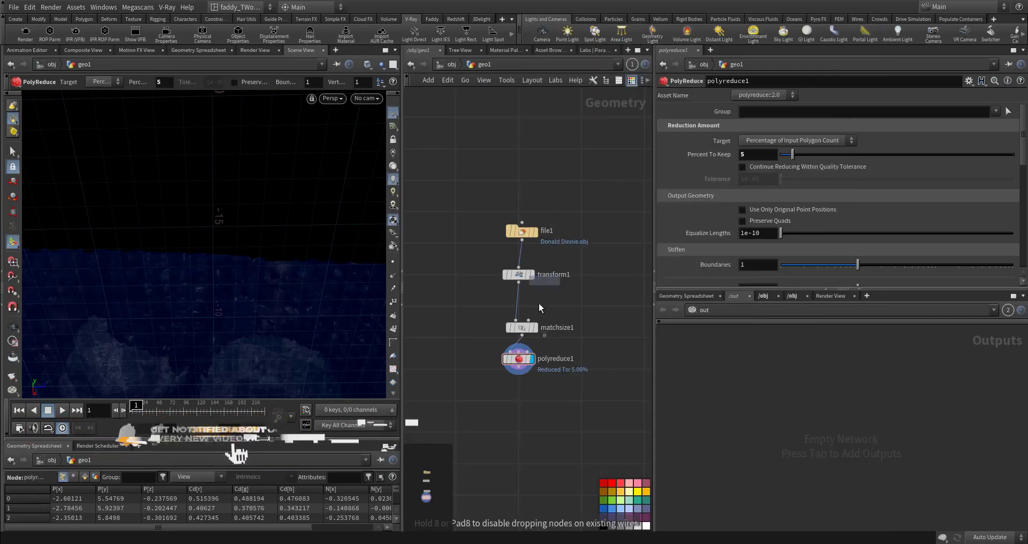
pyautogui.click(521, 387)
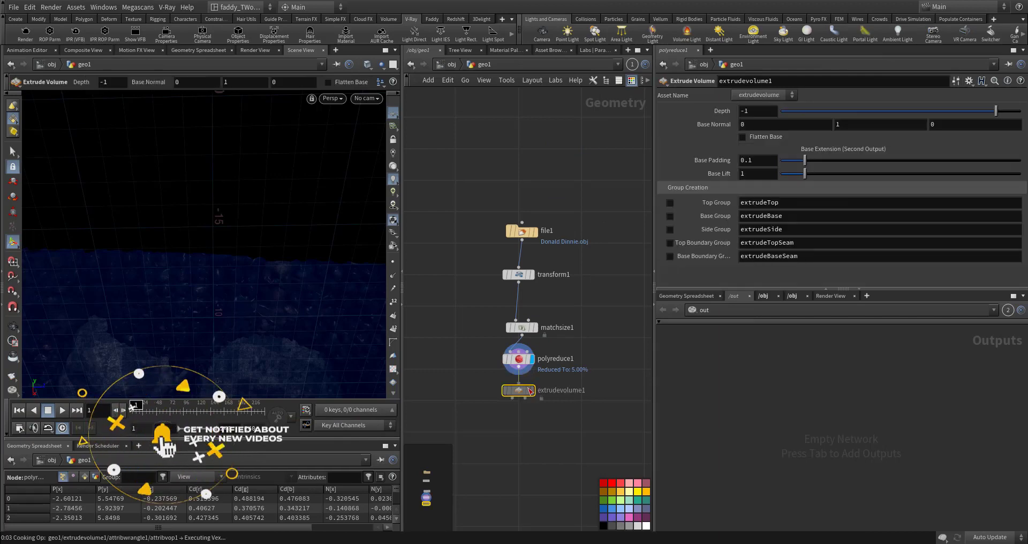
pyautogui.click(530, 390)
pyautogui.press('Escape')
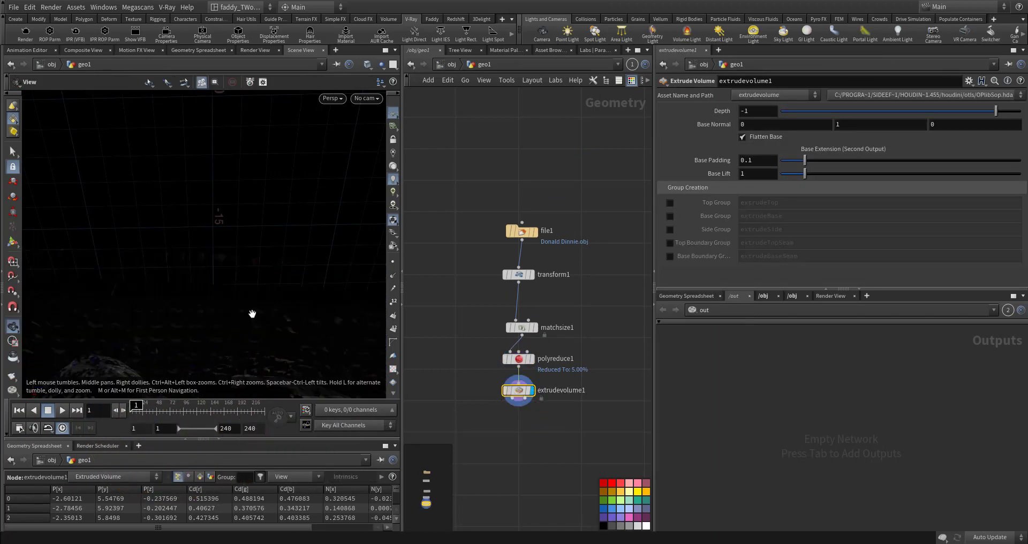
# Disable the viewport lighting and view the extruded rock with its solid base.
pyautogui.moveTo(259, 377); pyautogui.dragTo(302, 301)
pyautogui.press('Return')
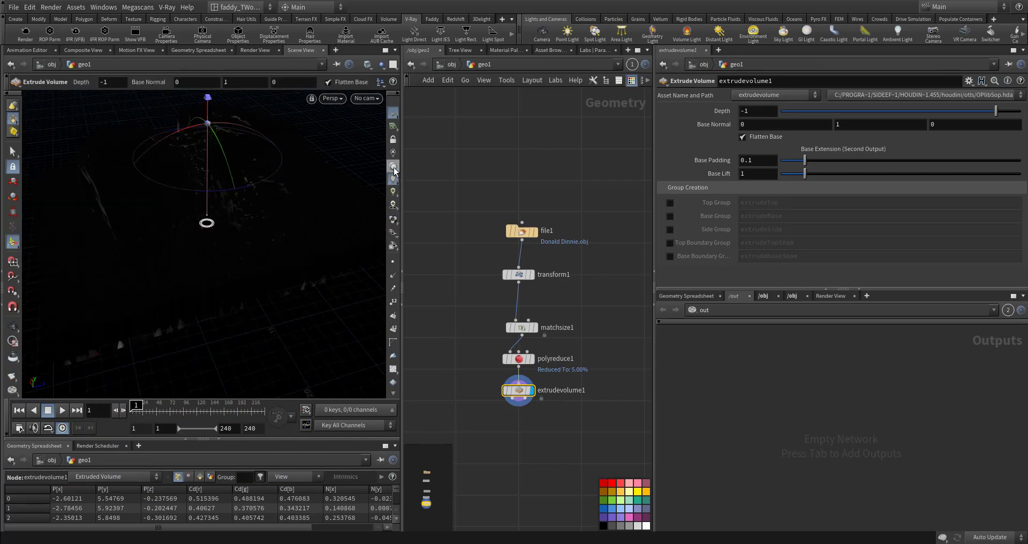
pyautogui.keyDown('alt'); pyautogui.moveTo(253, 250); pyautogui.dragTo(327, 229); pyautogui.keyUp('alt')
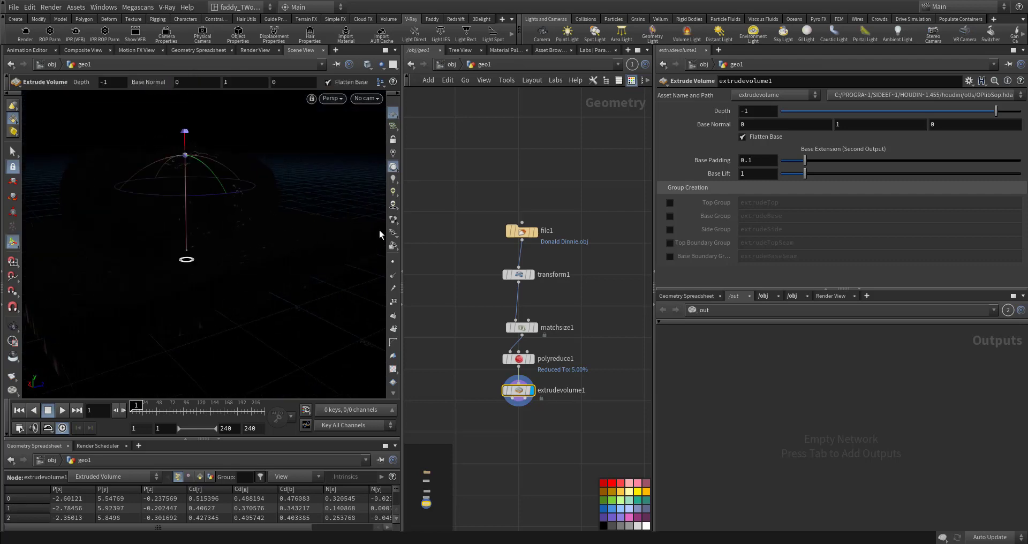
pyautogui.click(393, 155)
pyautogui.keyDown('alt'); pyautogui.moveTo(267, 244); pyautogui.dragTo(218, 268); pyautogui.keyUp('alt')
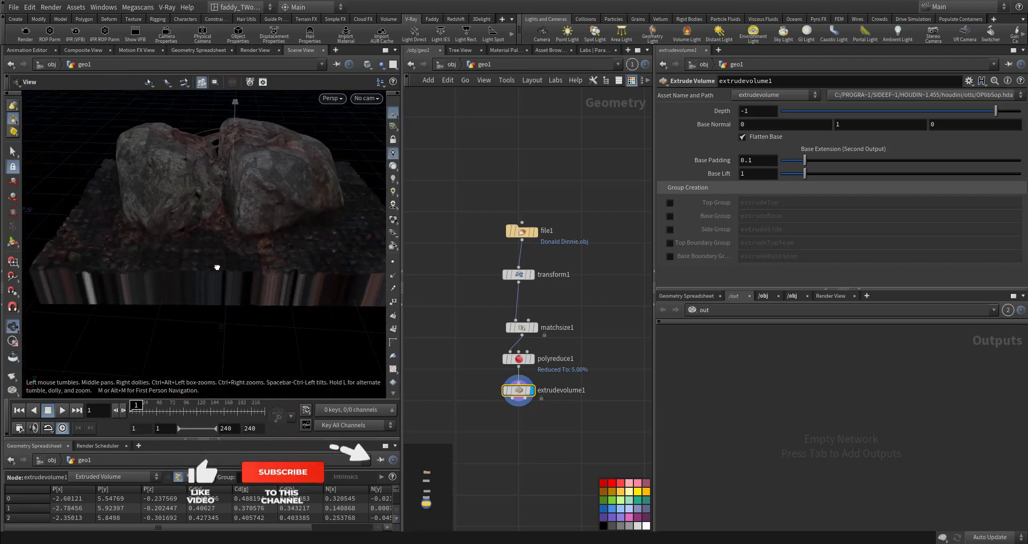
# Add a Grid node beside the Extrude Volume node and check the extruded geometry's info.
pyautogui.scroll(-2, 216, 267)
pyautogui.press('Tab')
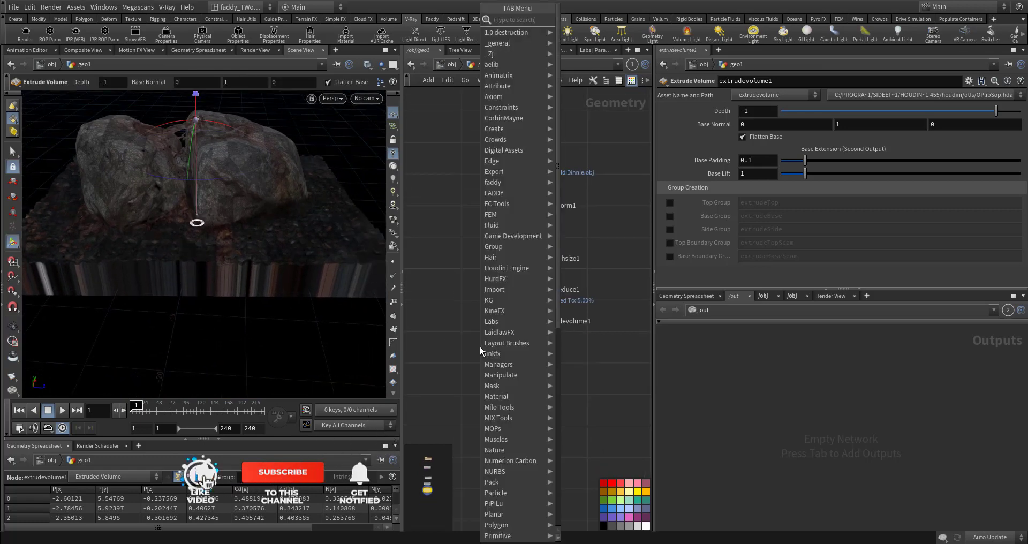
pyautogui.write('grid')
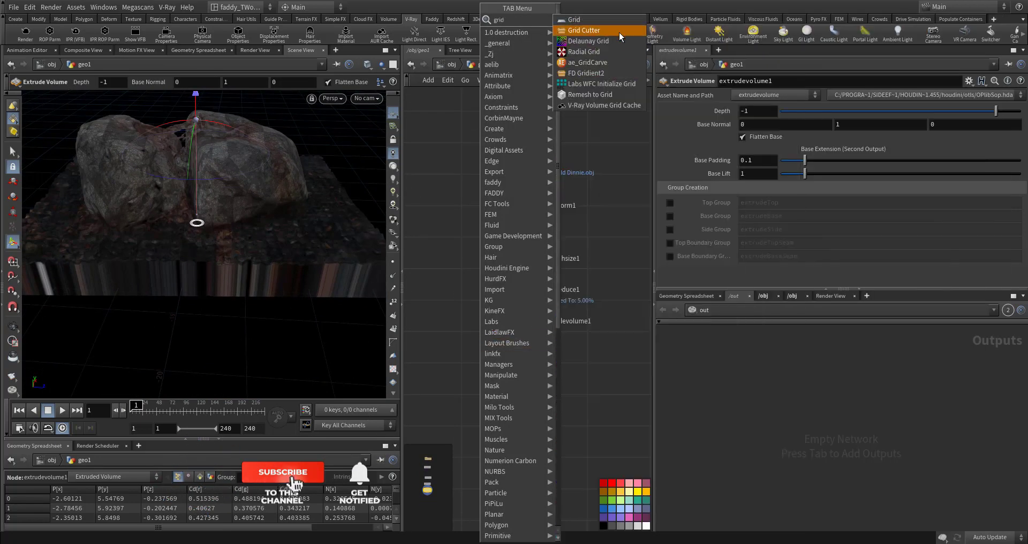
pyautogui.click(600, 21)
pyautogui.click(458, 324)
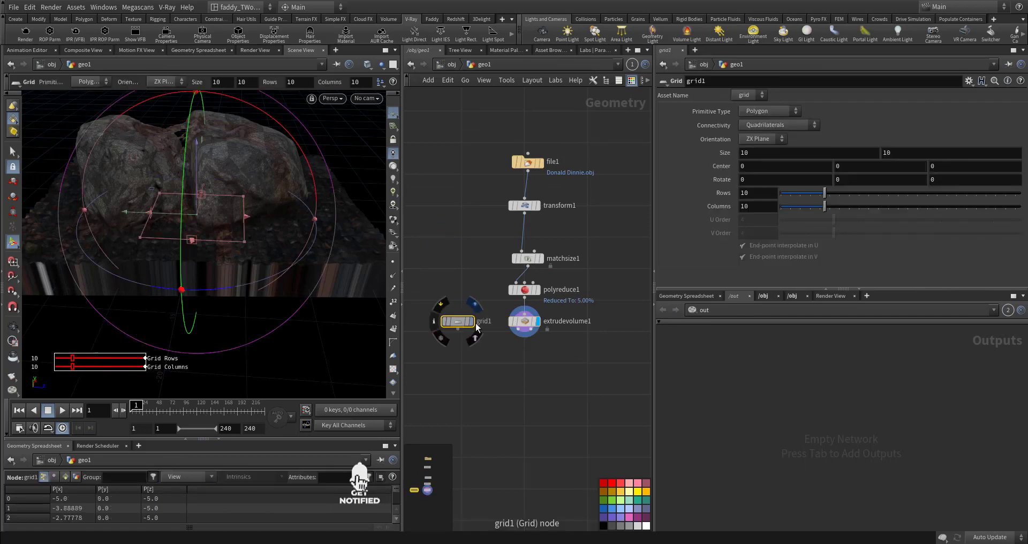
pyautogui.middleClick(526, 324)
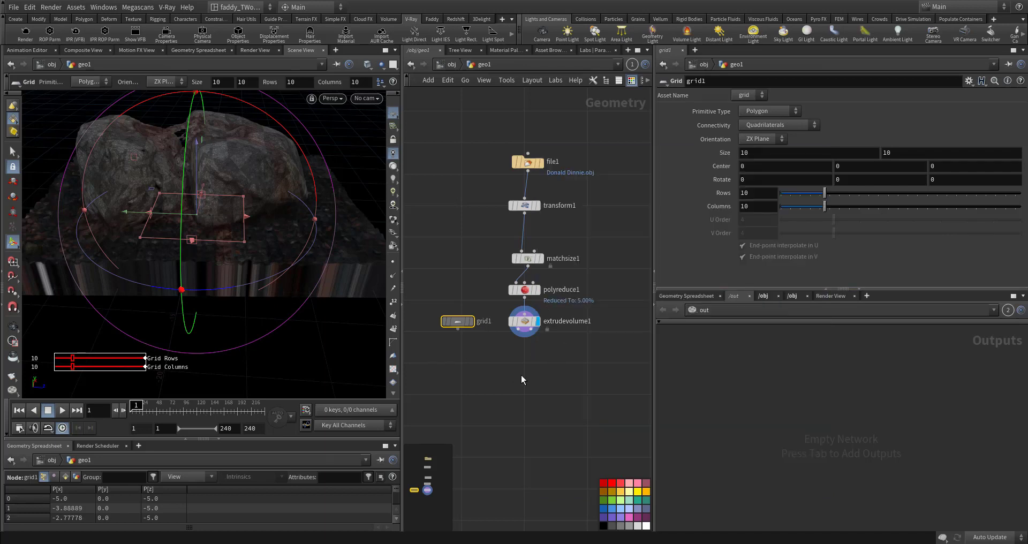
# Add a second Transform node and insert it between the PolyReduce and Extrude Volume nodes.
pyautogui.press('Return')
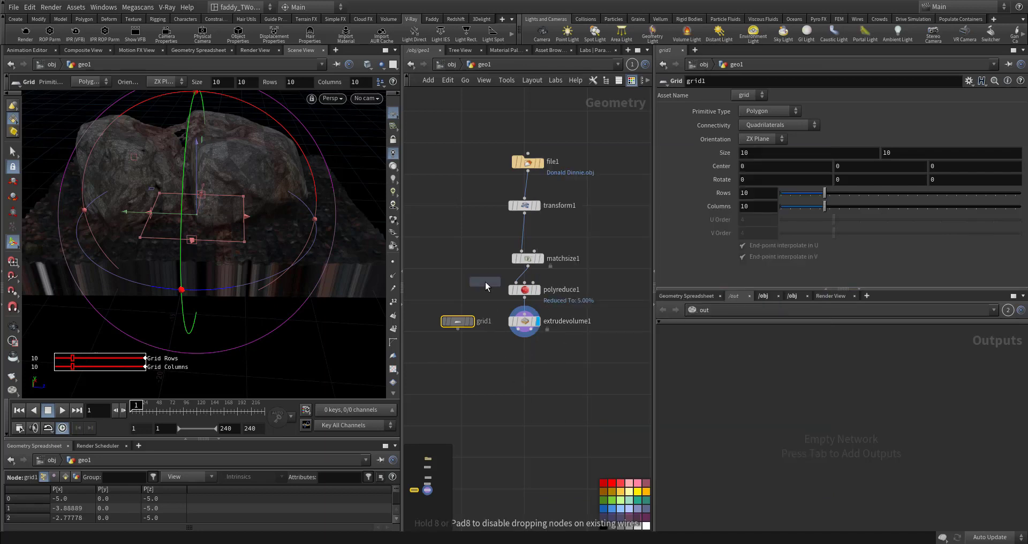
pyautogui.click(525, 279)
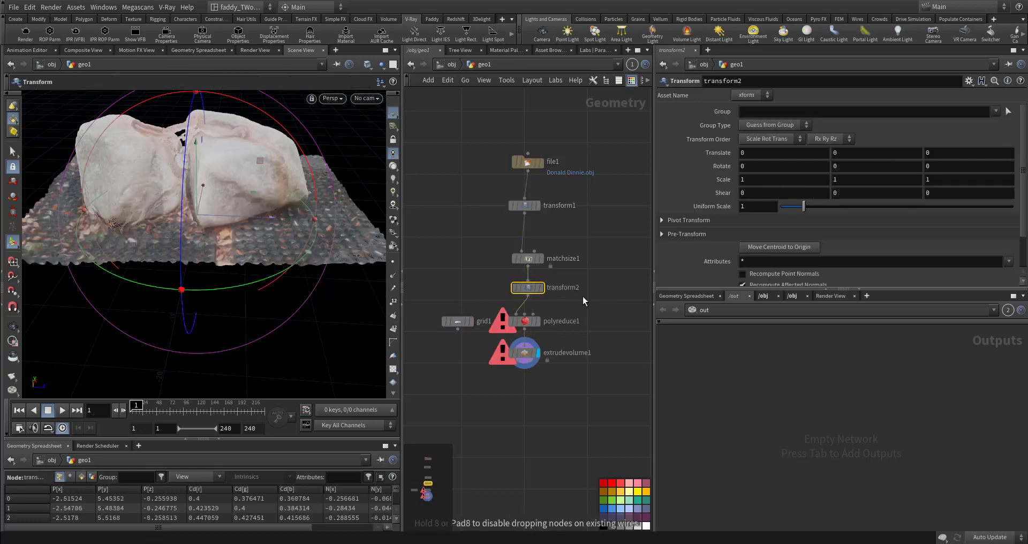
pyautogui.moveTo(526, 288); pyautogui.dragTo(591, 322)
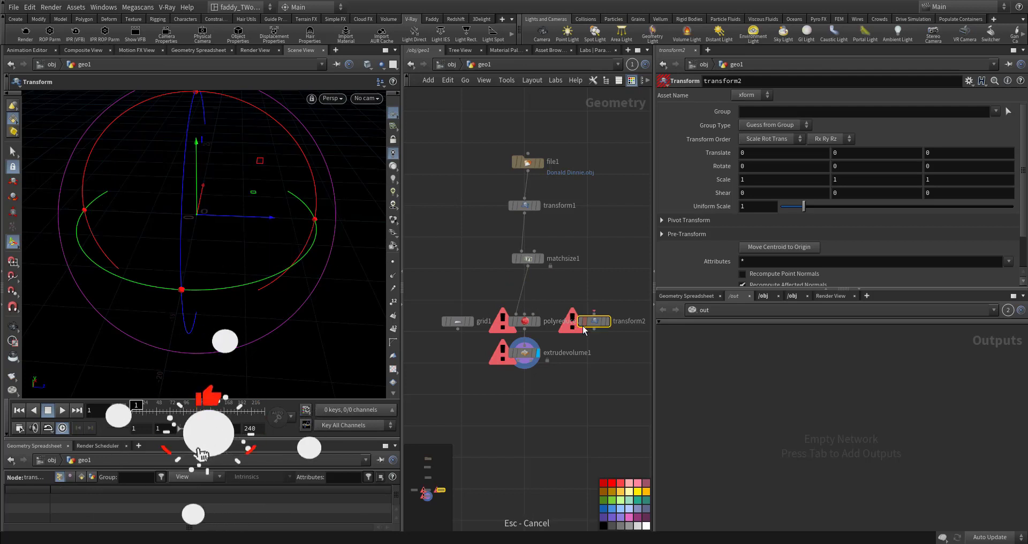
pyautogui.moveTo(527, 325); pyautogui.dragTo(534, 289)
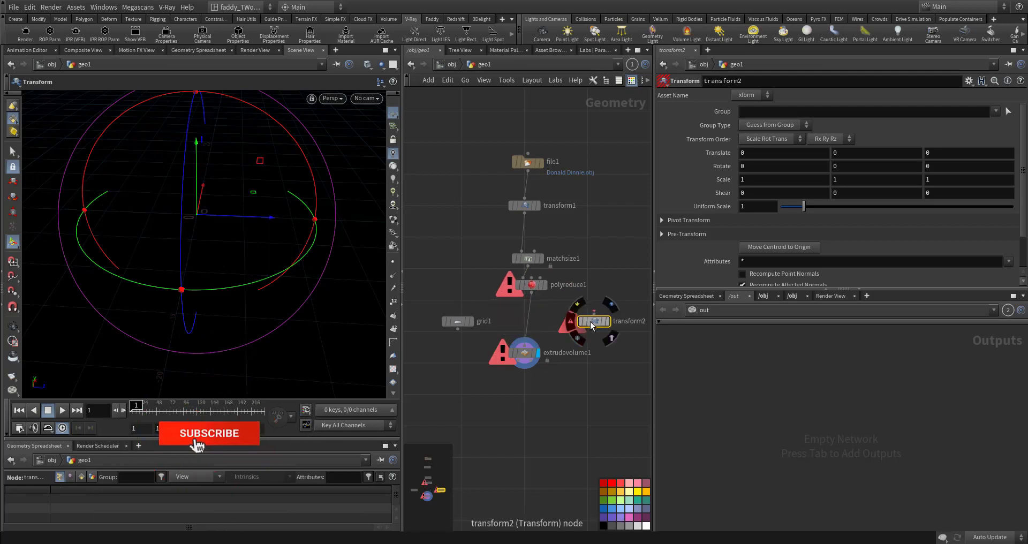
pyautogui.moveTo(591, 325); pyautogui.dragTo(544, 320)
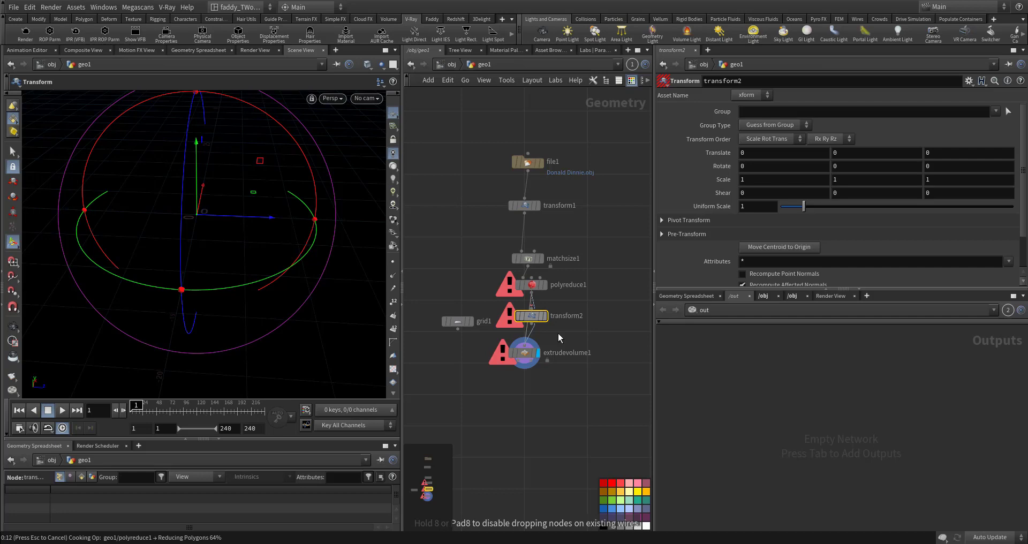
pyautogui.moveTo(531, 316)
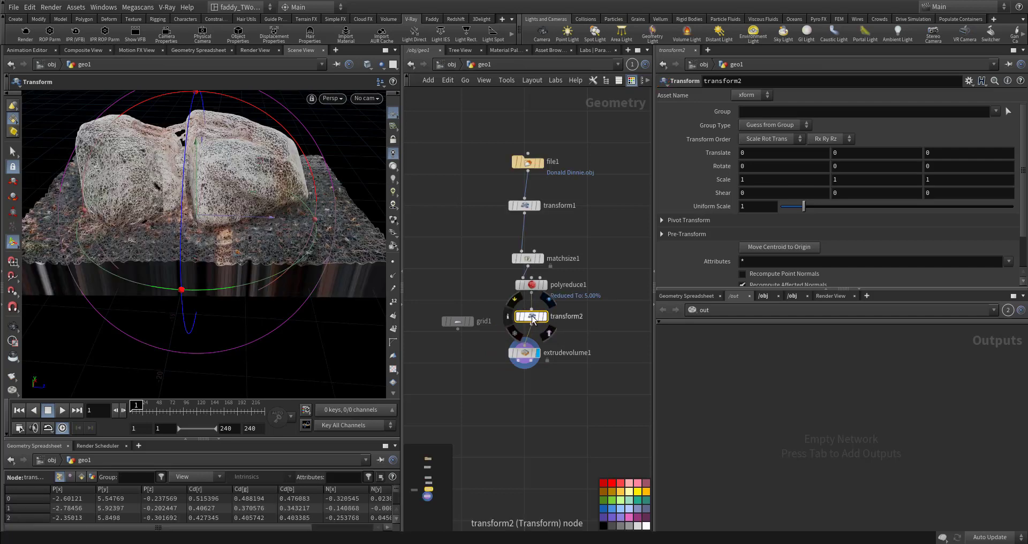
# Set the second Transform node's uniform scale to 0.5 and lock the PolyReduce node.
pyautogui.click(740, 208)
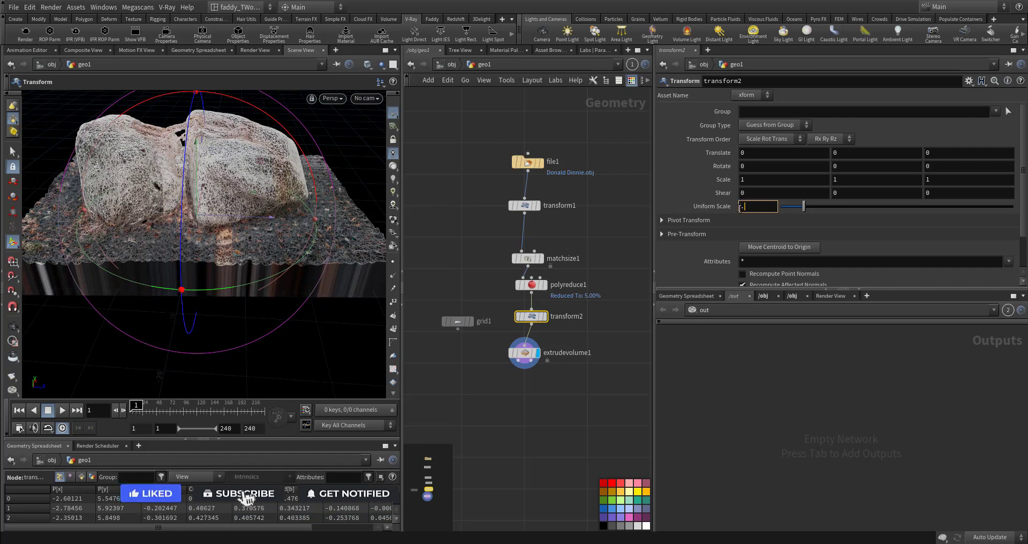
pyautogui.write('.5')
pyautogui.press('Return')
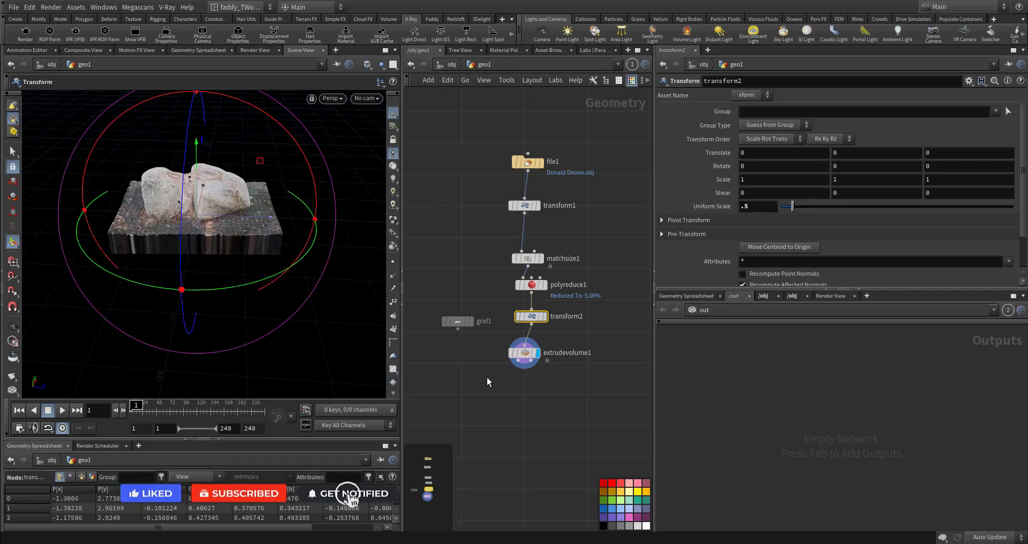
pyautogui.moveTo(490, 377); pyautogui.dragTo(515, 366, button='middle')
pyautogui.keyDown('alt'); pyautogui.moveTo(291, 296); pyautogui.dragTo(264, 309); pyautogui.keyUp('alt')
pyautogui.press('Return')
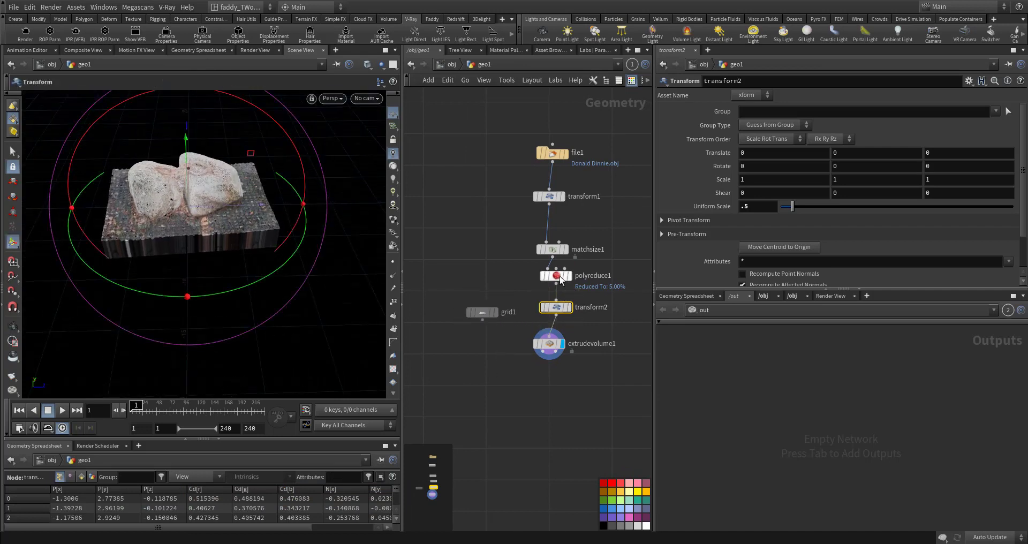
pyautogui.click(540, 294)
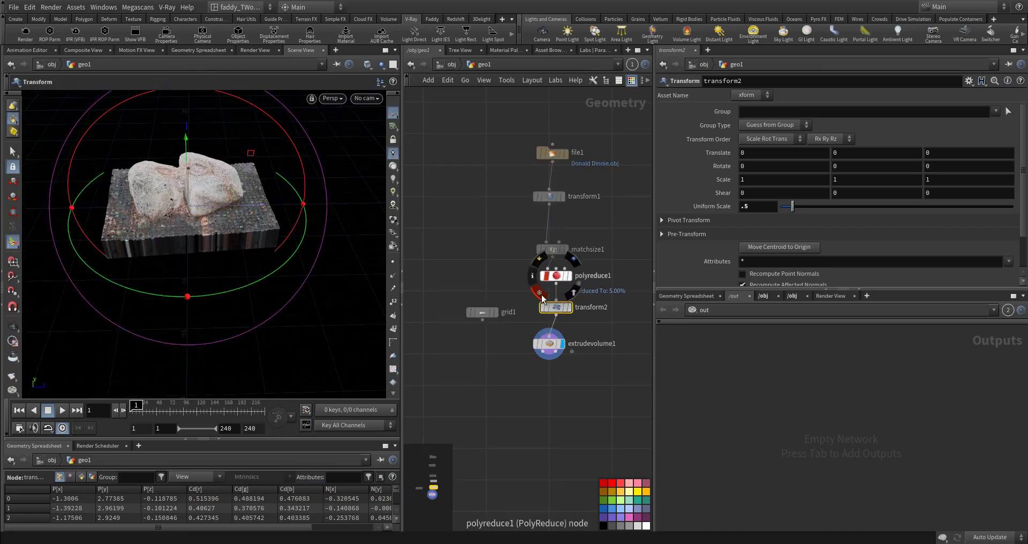
# Move the Grid node level with the Extrude Volume node and show it as a template.
pyautogui.moveTo(480, 313); pyautogui.dragTo(484, 344)
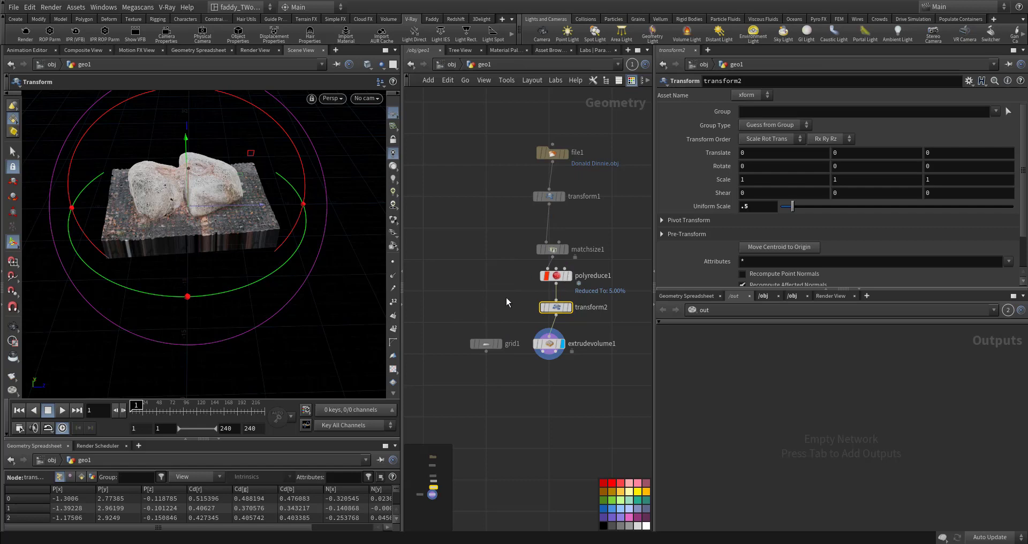
pyautogui.click(496, 346)
pyautogui.press('Escape')
pyautogui.moveTo(264, 298); pyautogui.dragTo(285, 231)
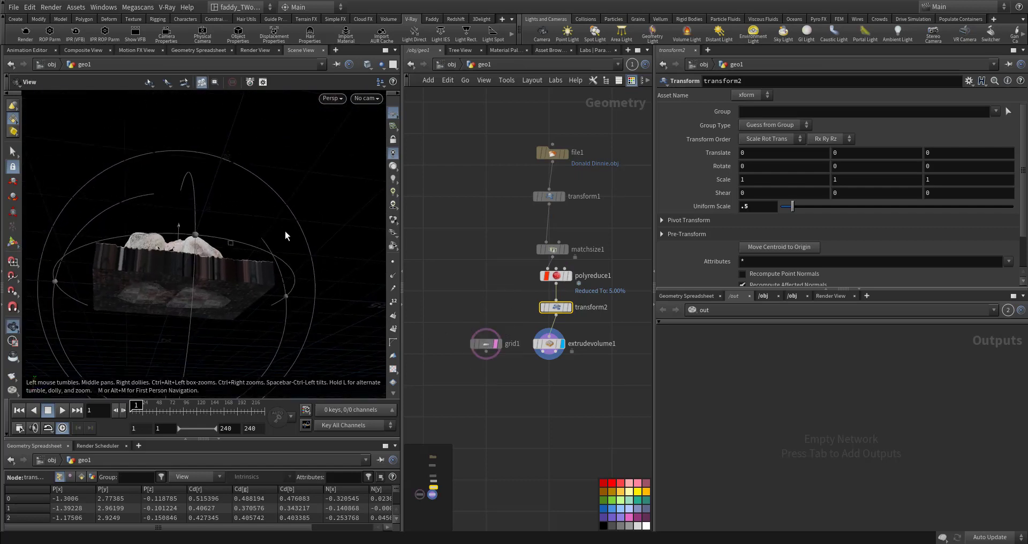
# Enlarge the grid to a size of 70 by 70.
pyautogui.moveTo(455, 322); pyautogui.dragTo(513, 376)
pyautogui.keyDown('alt'); pyautogui.moveTo(254, 291); pyautogui.dragTo(230, 368); pyautogui.keyUp('alt')
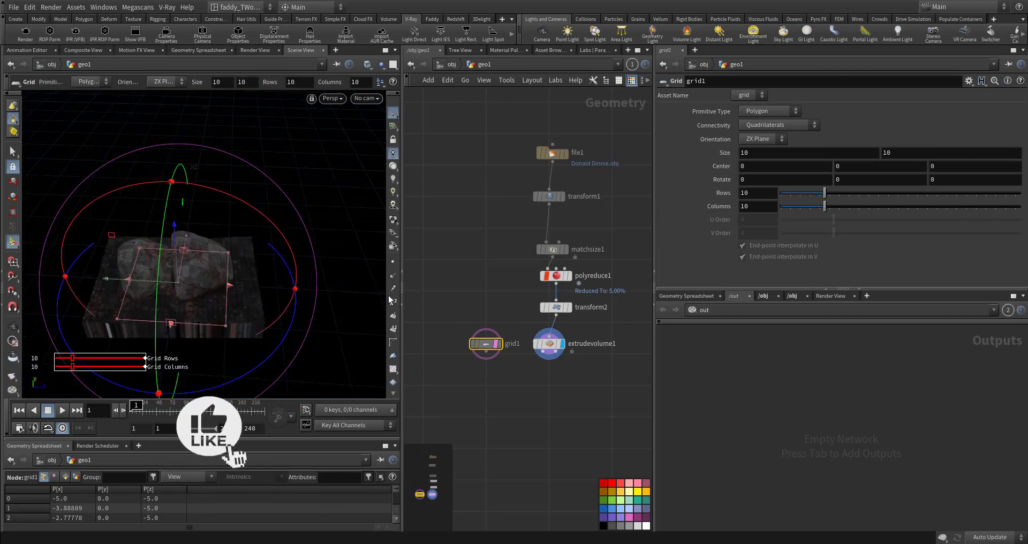
pyautogui.moveTo(720, 153); pyautogui.dragTo(798, 111, button='middle')
pyautogui.press('Escape')
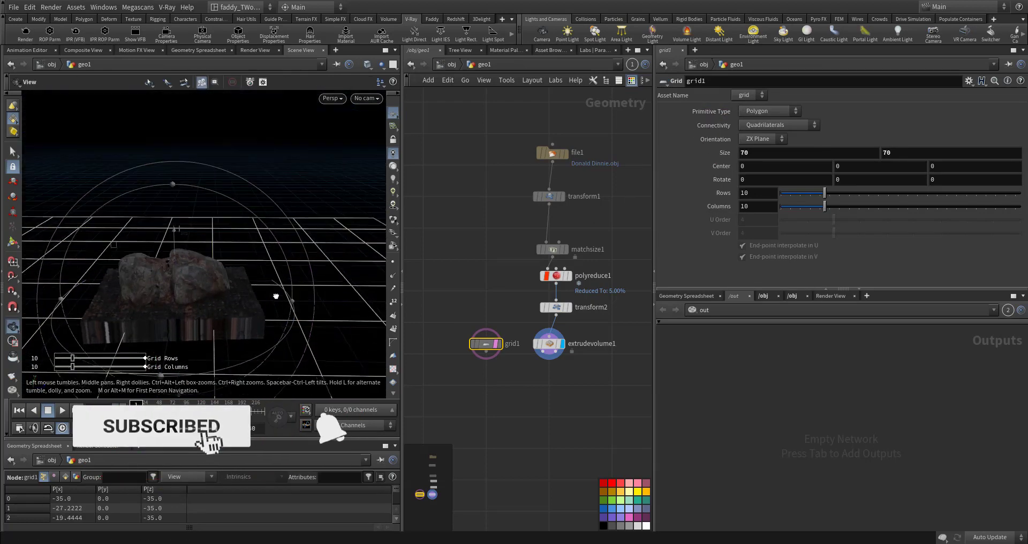
pyautogui.keyDown('alt'); pyautogui.moveTo(276, 296); pyautogui.dragTo(281, 336); pyautogui.keyUp('alt')
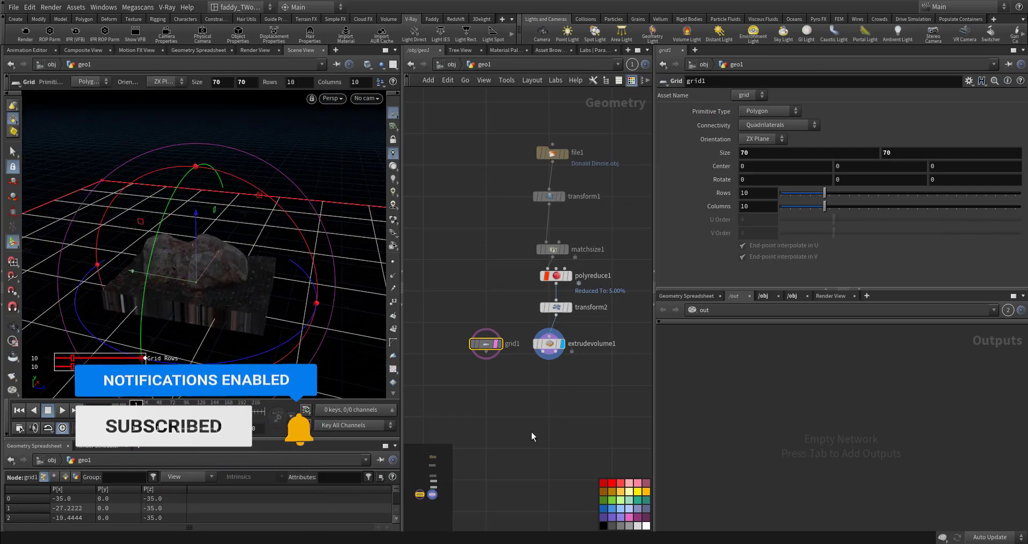
# Add a Merge node below the Grid and Extrude Volume nodes and wire the grid into it.
pyautogui.press('Tab')
pyautogui.write('merge')
pyautogui.press('Return')
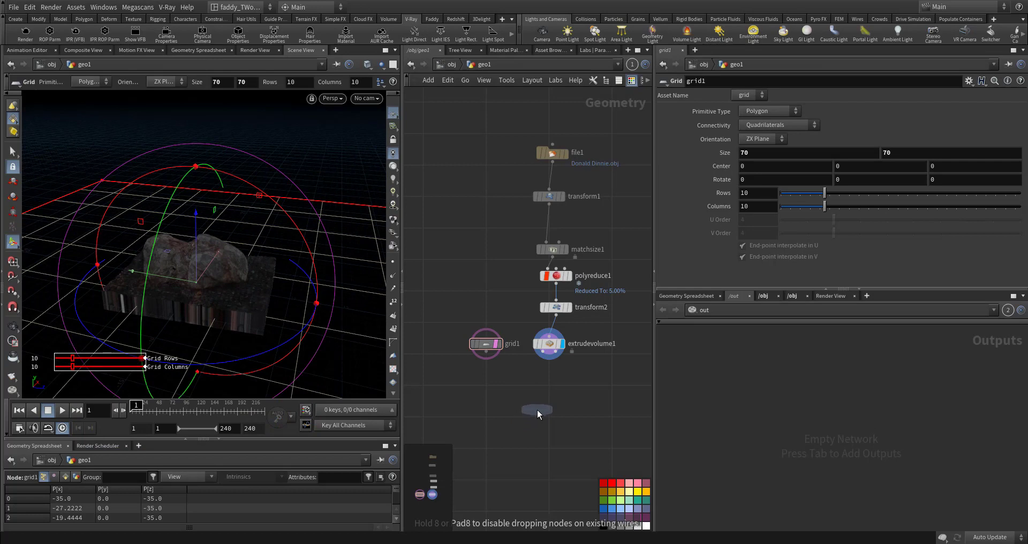
pyautogui.click(538, 410)
pyautogui.moveTo(527, 396); pyautogui.dragTo(486, 351)
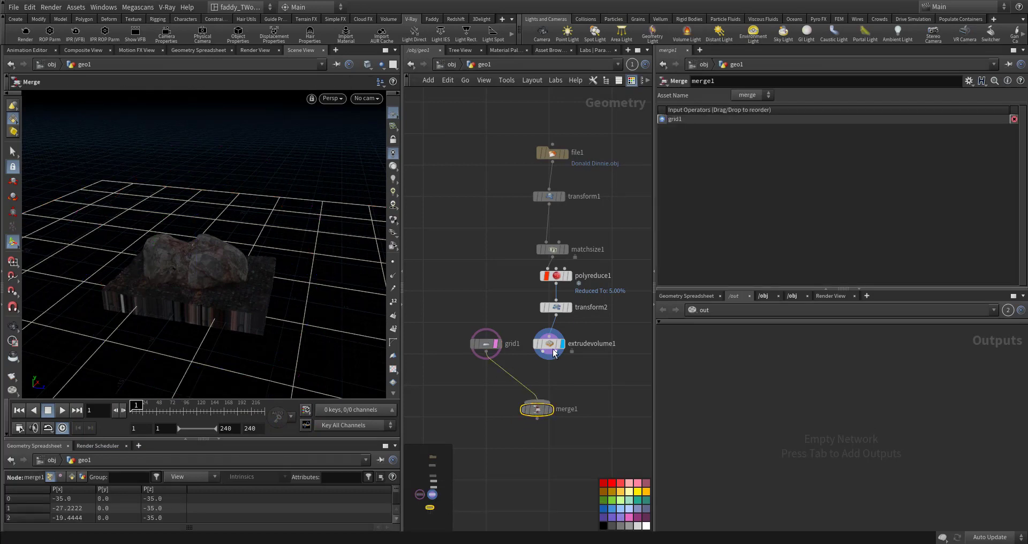
# Detach the Extrude Volume node and place it after the Merge, which takes the second Transform directly as its other input.
pyautogui.moveTo(554, 352); pyautogui.dragTo(536, 480)
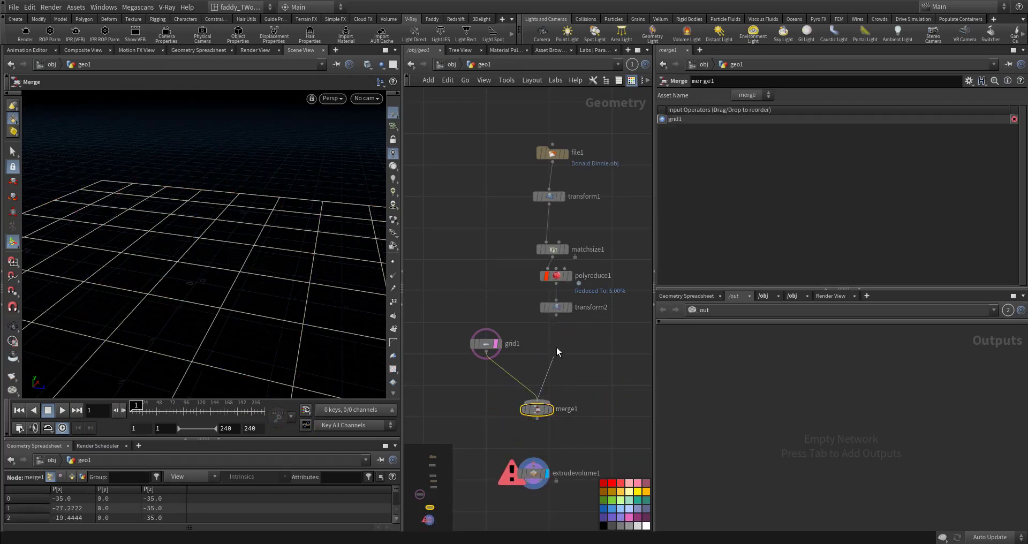
pyautogui.click(556, 315)
pyautogui.click(534, 466)
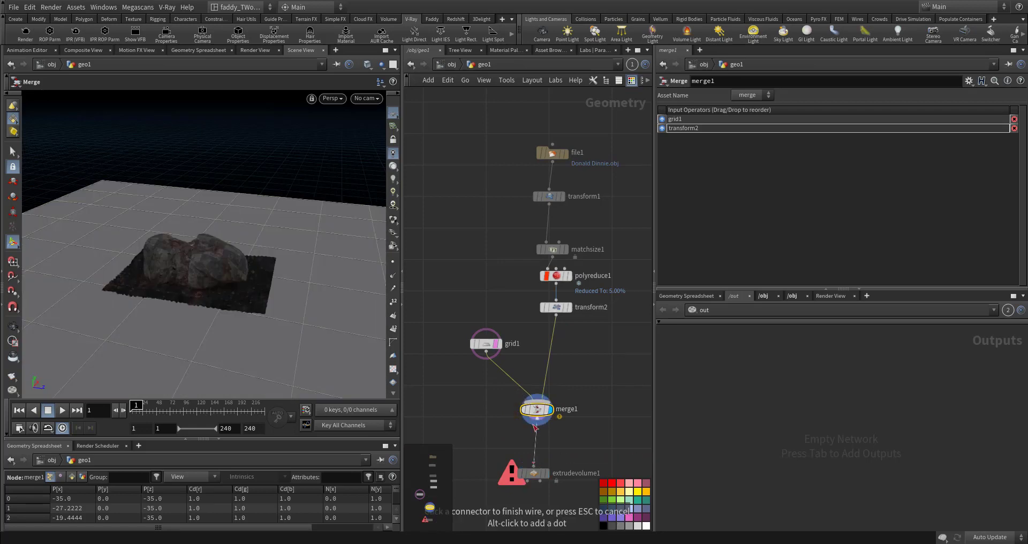
pyautogui.click(535, 424)
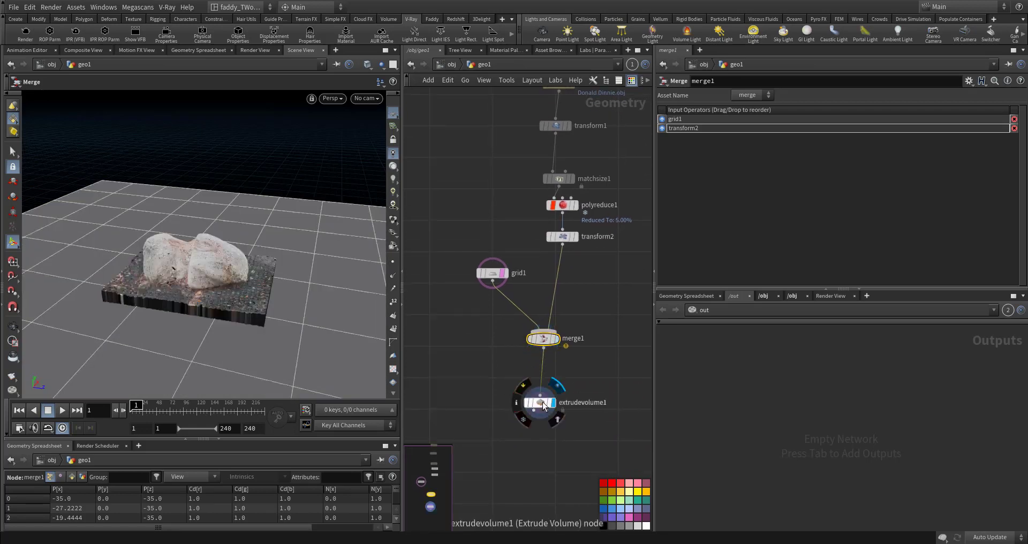
pyautogui.click(543, 405)
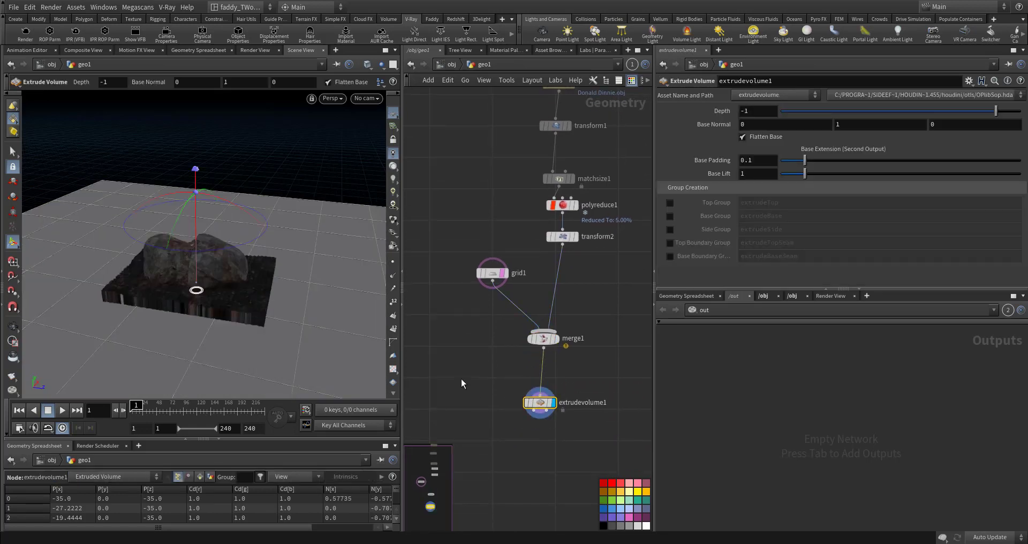
pyautogui.moveTo(463, 376); pyautogui.dragTo(491, 352, button='middle')
pyautogui.keyDown('alt'); pyautogui.moveTo(286, 352); pyautogui.dragTo(291, 333); pyautogui.keyUp('alt')
pyautogui.keyDown('alt'); pyautogui.moveTo(292, 333); pyautogui.dragTo(168, 348, button='right'); pyautogui.keyUp('alt')
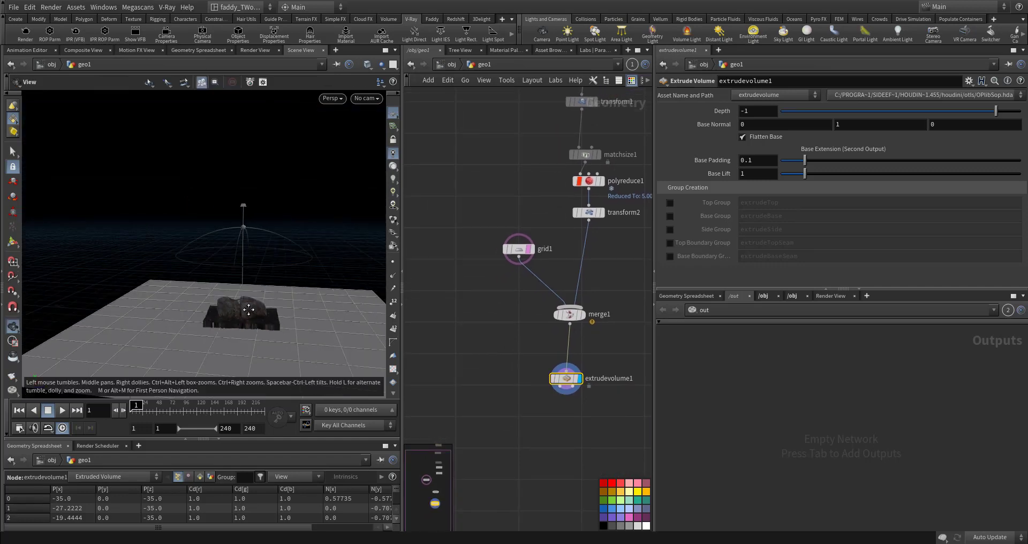
pyautogui.keyDown('alt'); pyautogui.moveTo(248, 306); pyautogui.dragTo(255, 345); pyautogui.keyUp('alt')
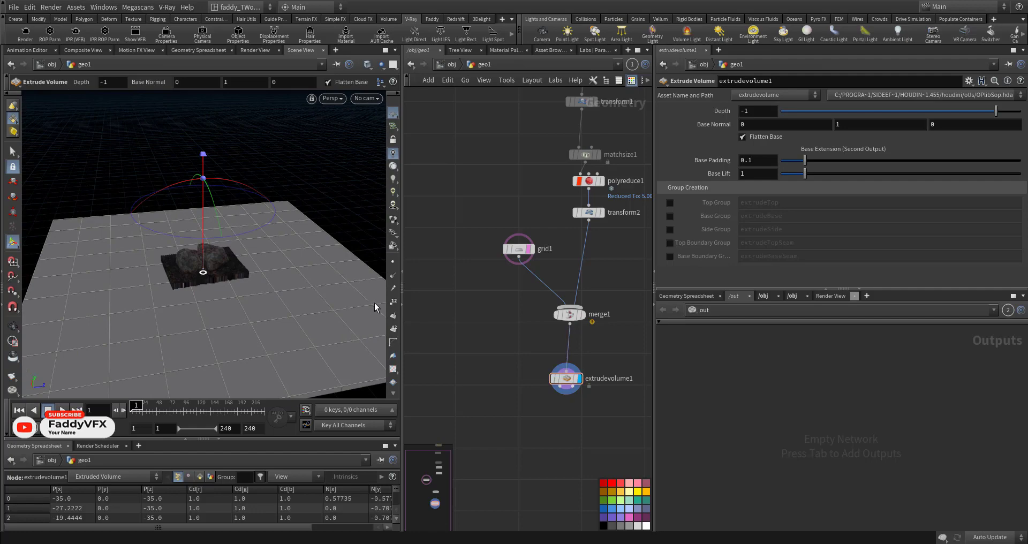
# Append a Collision Source node to the first output of the Extrude Volume node.
pyautogui.moveTo(513, 325); pyautogui.dragTo(542, 306, button='middle')
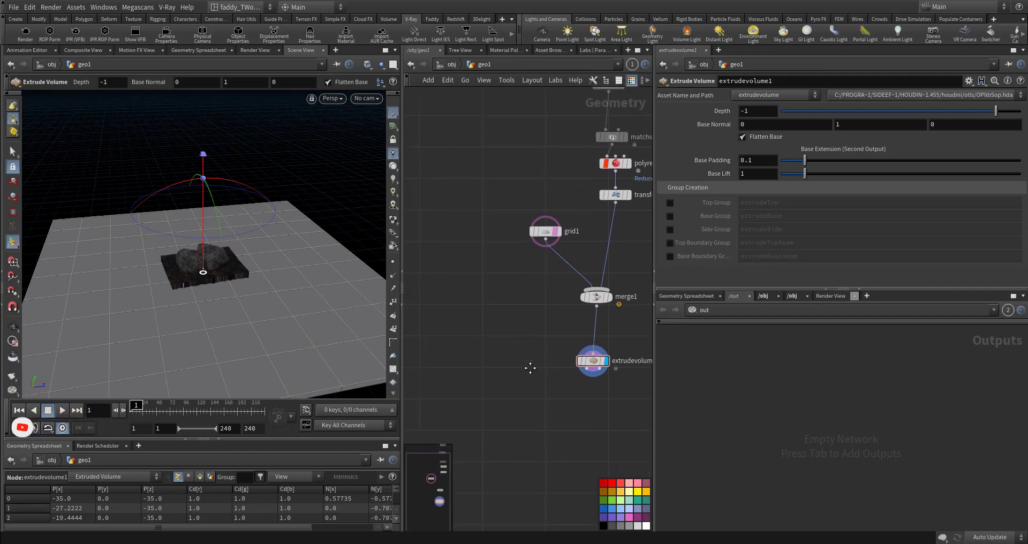
pyautogui.moveTo(531, 367); pyautogui.dragTo(512, 320, button='middle')
pyautogui.press('Tab')
pyautogui.write('colli')
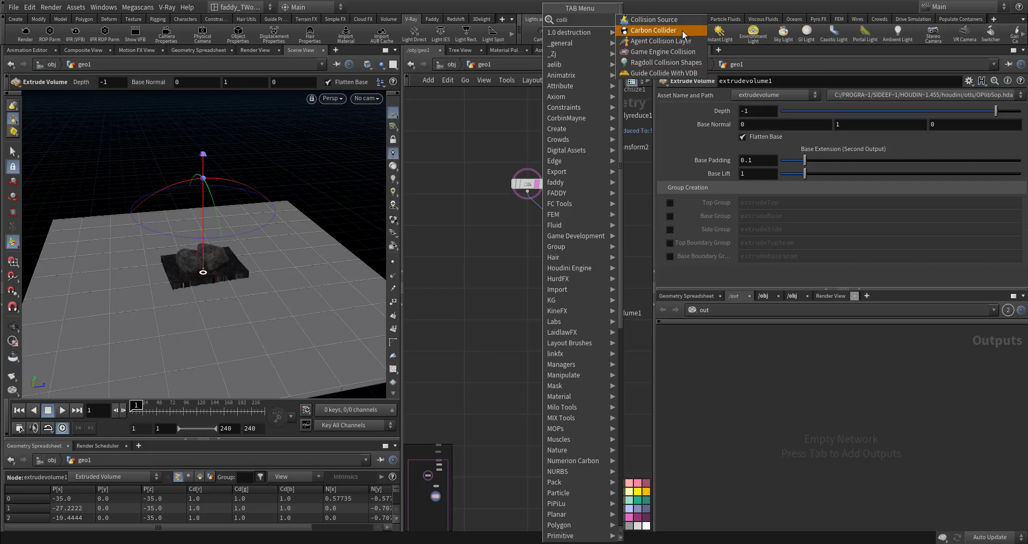
pyautogui.click(682, 31)
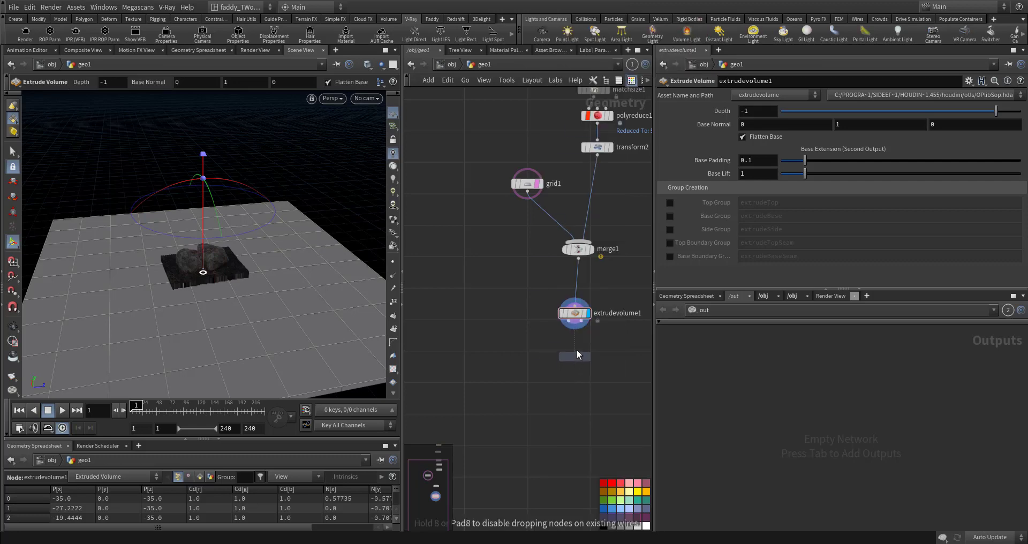
pyautogui.click(569, 369)
pyautogui.scroll(3, 567, 359)
pyautogui.moveTo(569, 361); pyautogui.dragTo(568, 303)
pyautogui.moveTo(549, 444); pyautogui.dragTo(546, 359, button='middle')
# Place two Null nodes side by side below the Collision Source and name the first one GEO.
pyautogui.click(512, 365)
pyautogui.press('n')
pyautogui.click(511, 365)
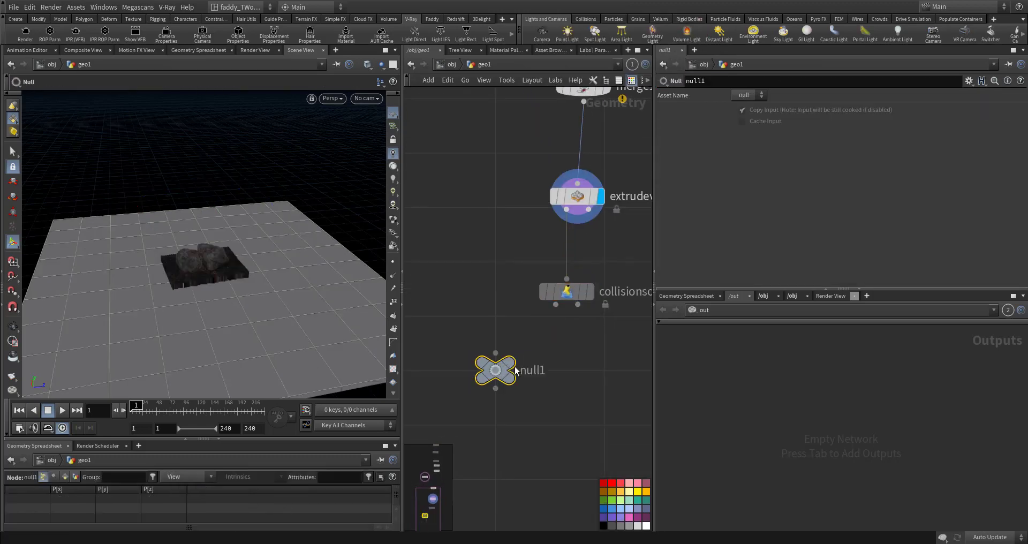
pyautogui.press('n')
pyautogui.click(628, 370)
pyautogui.doubleClick(538, 371)
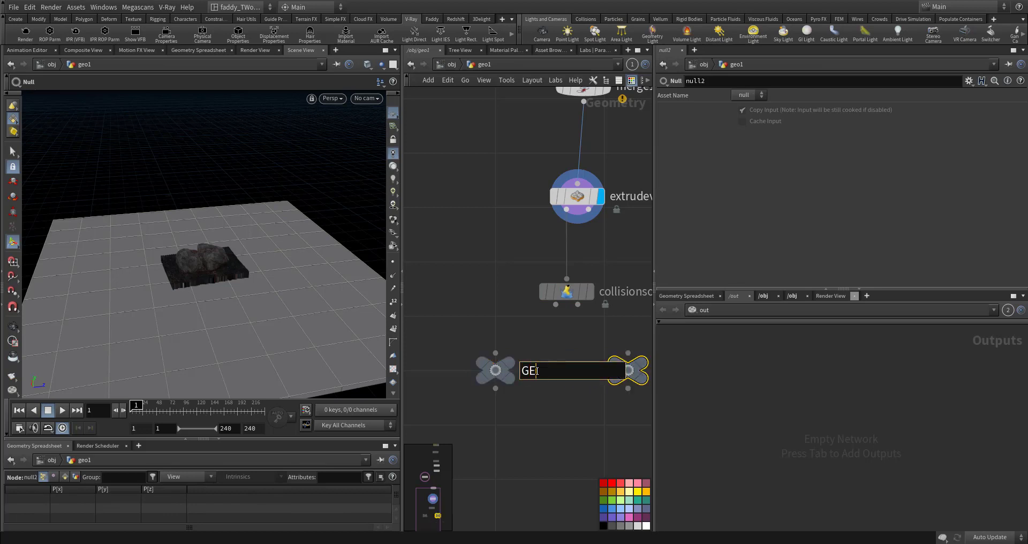
pyautogui.write('GEO')
pyautogui.press('Return')
# Rename the second Null as VDB, wire it to the Collision Source's second output and display it.
pyautogui.doubleClick(592, 369)
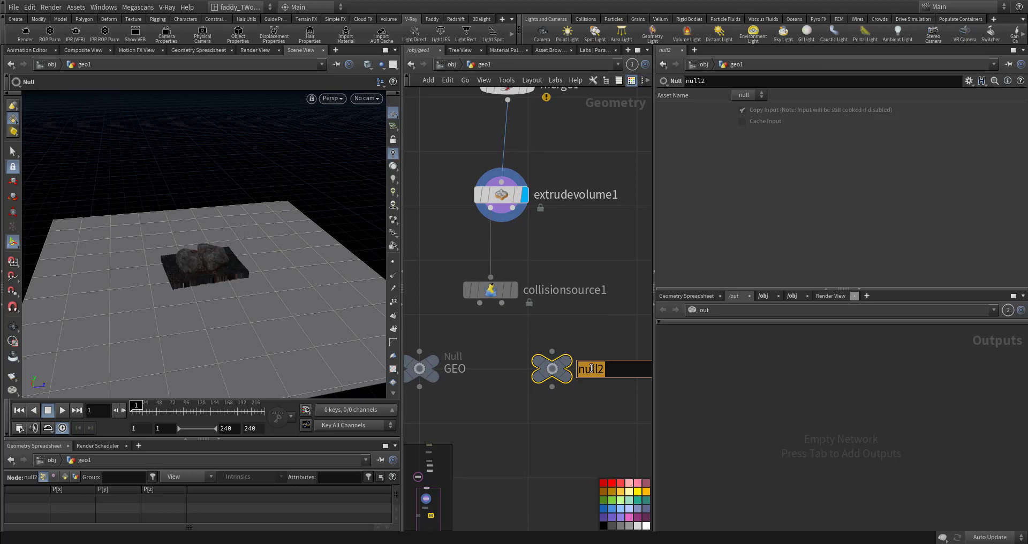
pyautogui.press('Return')
pyautogui.click(552, 352)
pyautogui.click(554, 345)
pyautogui.moveTo(560, 353); pyautogui.dragTo(588, 337, button='middle')
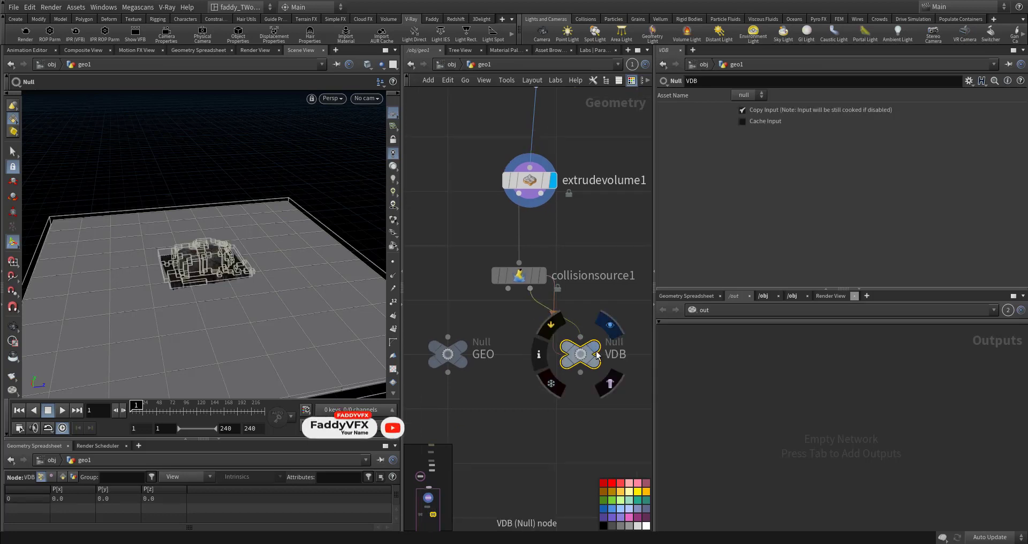
pyautogui.click(597, 346)
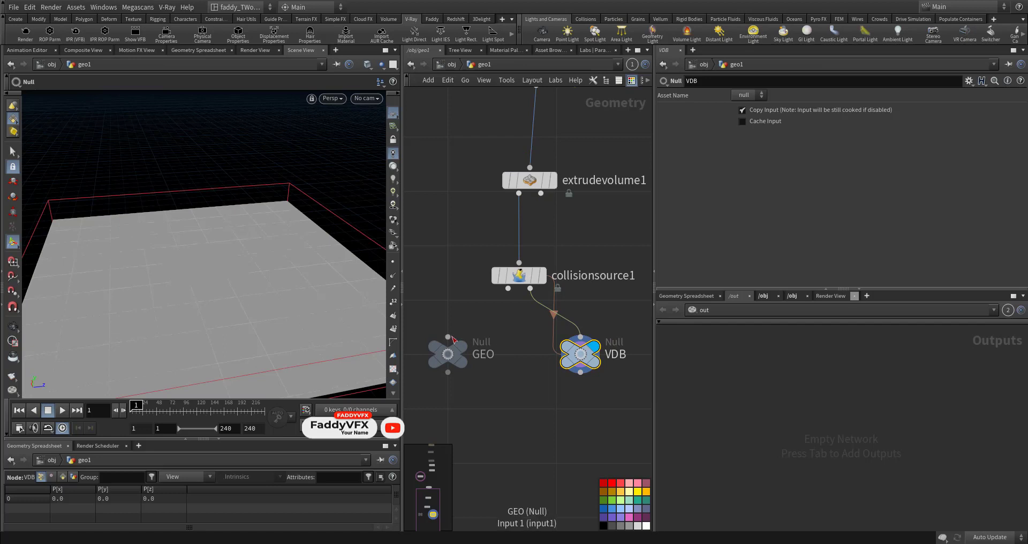
# Wire the GEO Null to the Collision Source's first output and view the VDB collision surface of the rocks up close.
pyautogui.click(448, 337)
pyautogui.click(508, 288)
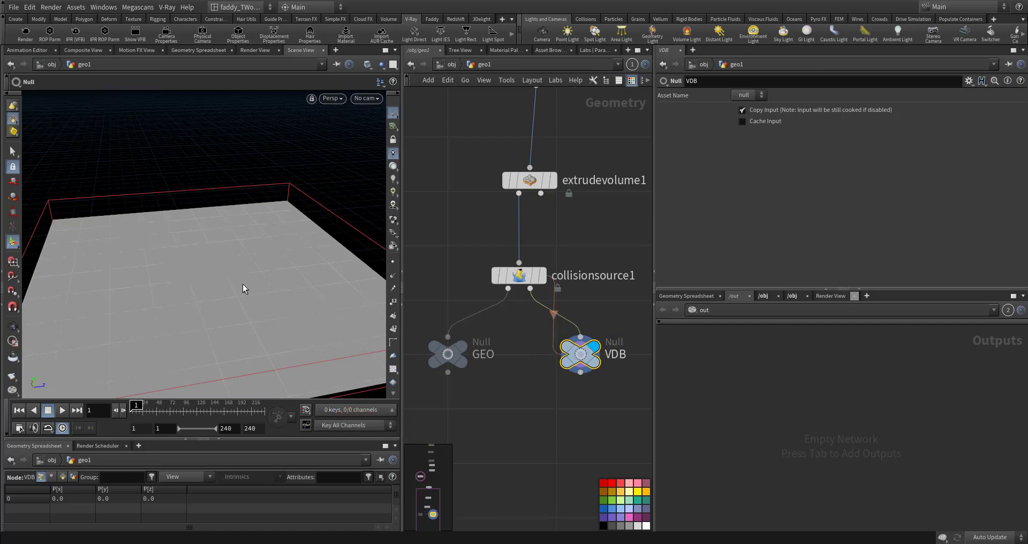
pyautogui.keyDown('alt'); pyautogui.moveTo(242, 284); pyautogui.dragTo(223, 259); pyautogui.keyUp('alt')
pyautogui.moveTo(223, 259)
pyautogui.keyDown('alt'); pyautogui.mouseDown(button='right')
pyautogui.moveTo(492, 236)
pyautogui.moveTo(317, 229)
pyautogui.mouseUp(button='right'); pyautogui.keyUp('alt')
pyautogui.click(393, 167)
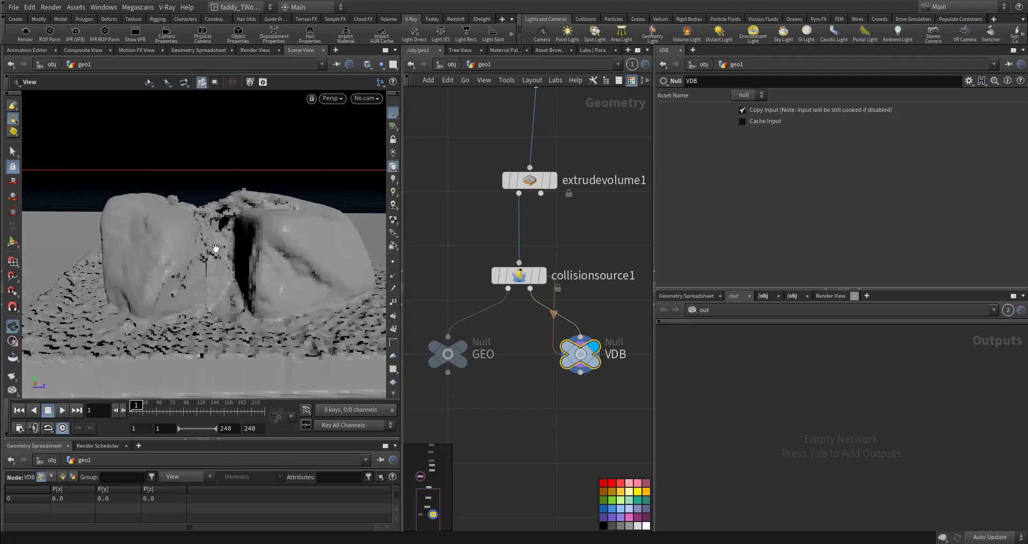
pyautogui.moveTo(215, 248); pyautogui.dragTo(238, 262)
# Insert a VDB Reshape SDF node between the Collision Source and the VDB Null.
pyautogui.press('Tab')
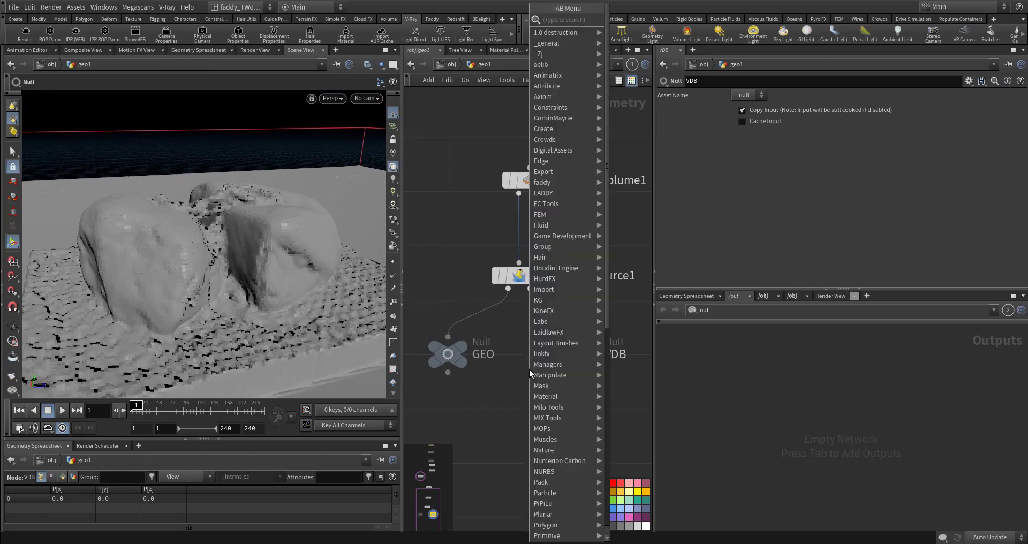
pyautogui.write('vdb')
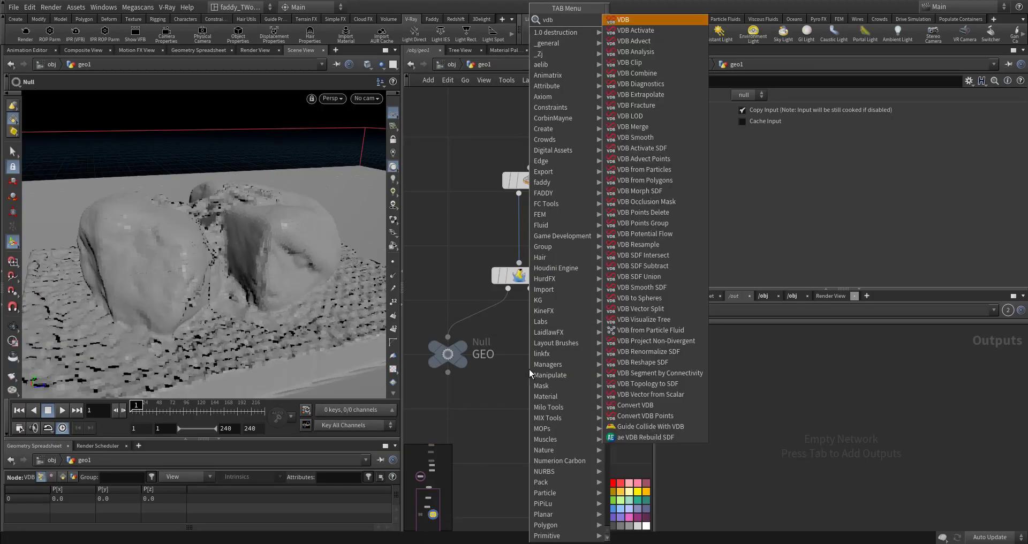
pyautogui.write('res')
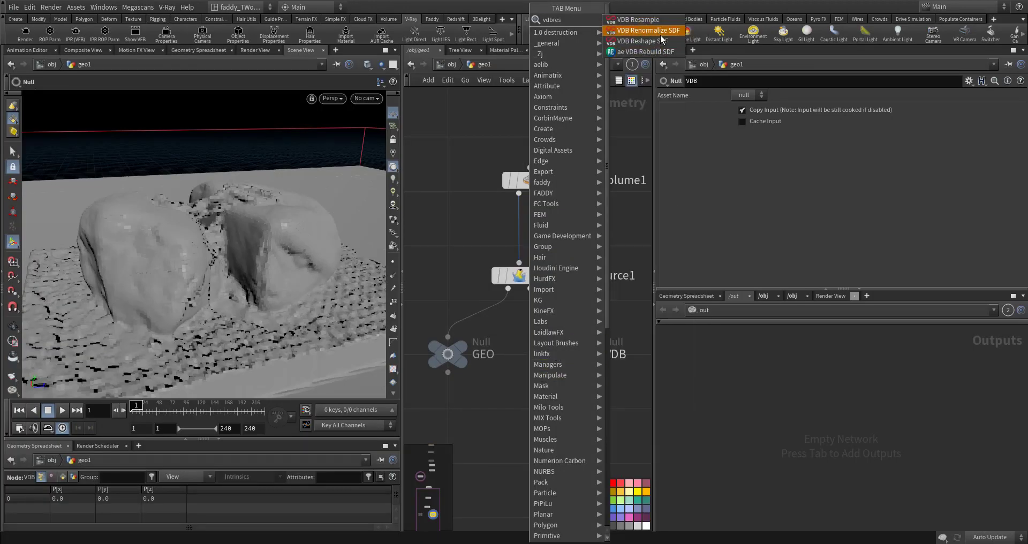
pyautogui.click(642, 40)
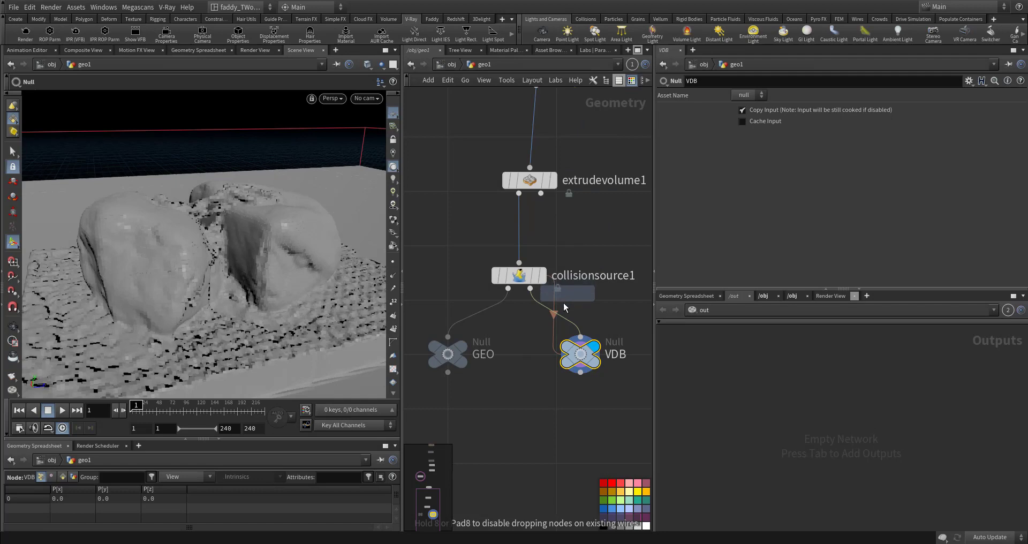
pyautogui.click(618, 307)
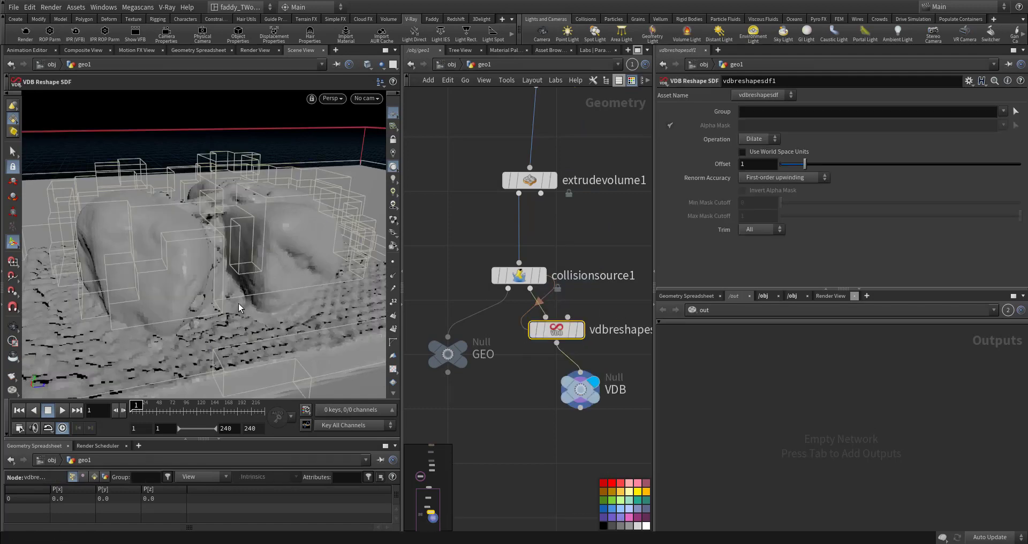
pyautogui.keyDown('alt'); pyautogui.moveTo(238, 304); pyautogui.dragTo(220, 292); pyautogui.keyUp('alt')
# Line up the GEO Null with the VDB Null and display its result.
pyautogui.moveTo(506, 379); pyautogui.dragTo(548, 317, button='middle')
pyautogui.moveTo(489, 298); pyautogui.dragTo(489, 333)
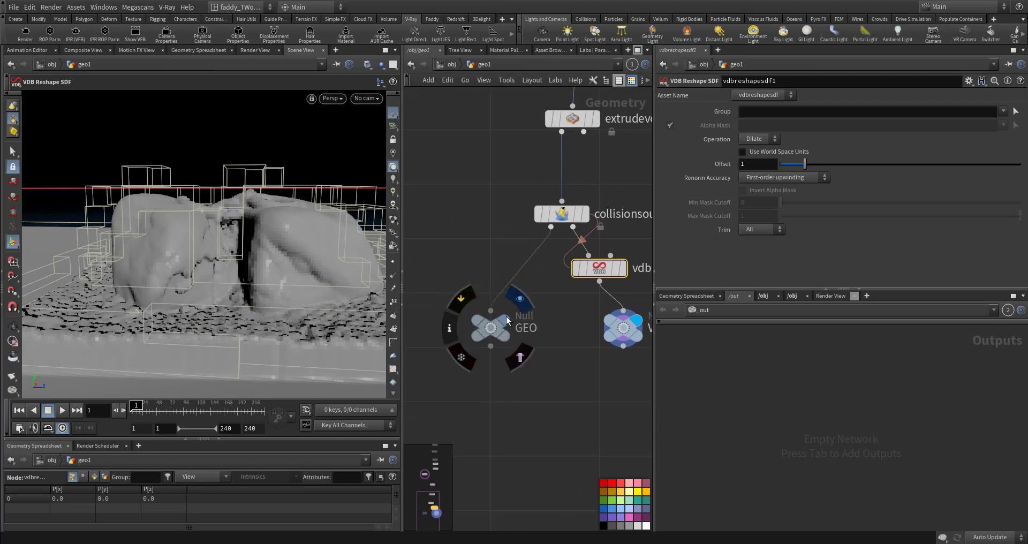
pyautogui.click(506, 317)
pyautogui.moveTo(563, 385); pyautogui.dragTo(530, 342, button='middle')
pyautogui.scroll(-4, 530, 342)
# Color both the GEO and VDB Null nodes black.
pyautogui.moveTo(472, 348); pyautogui.dragTo(571, 320)
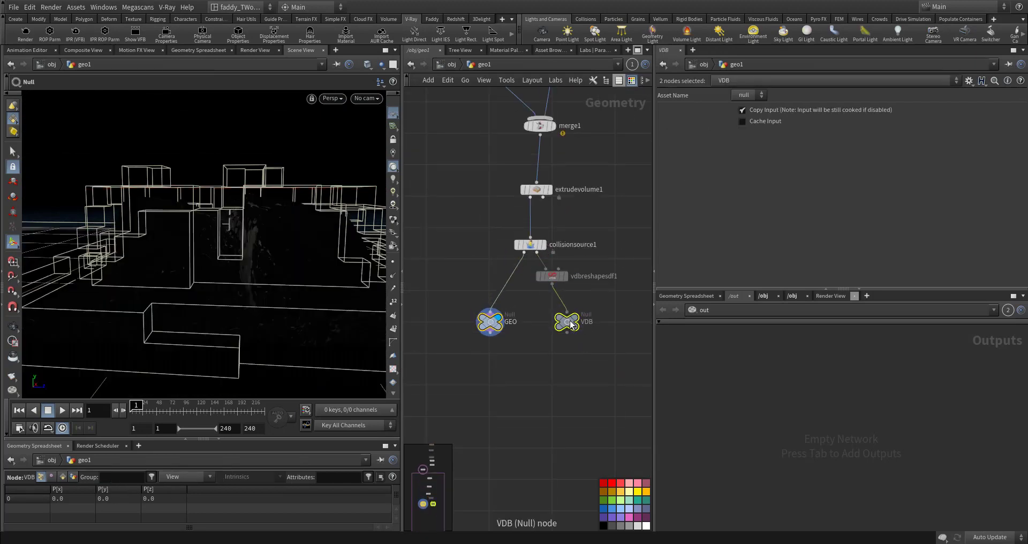
pyautogui.click(605, 524)
pyautogui.click(542, 408)
pyautogui.moveTo(510, 376); pyautogui.dragTo(564, 379, button='middle')
pyautogui.scroll(-4, 563, 379)
pyautogui.moveTo(498, 354); pyautogui.dragTo(533, 346, button='middle')
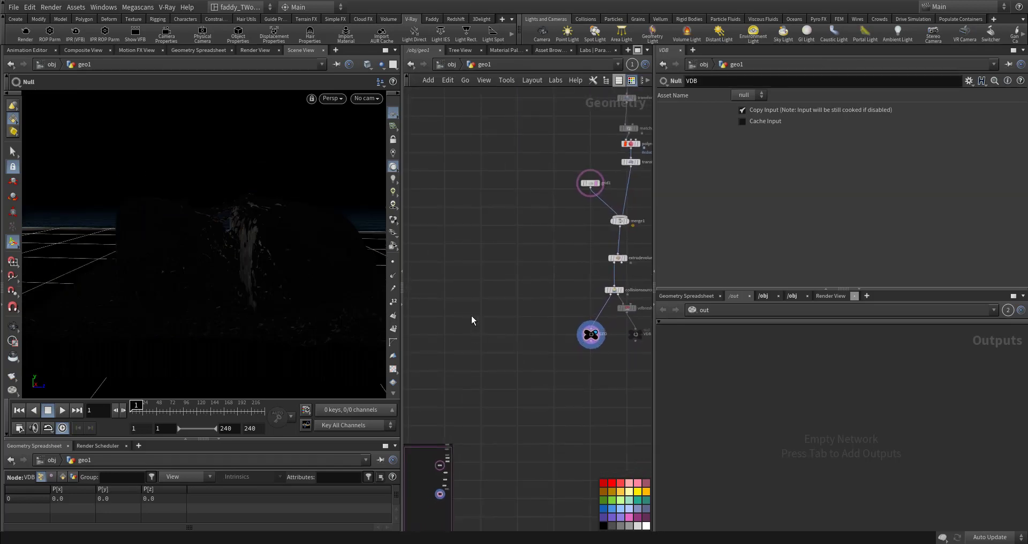
# Add a Tube node beside the collider chain and raise the tube above the rocks to about 14.89 in Y.
pyautogui.press('Tab')
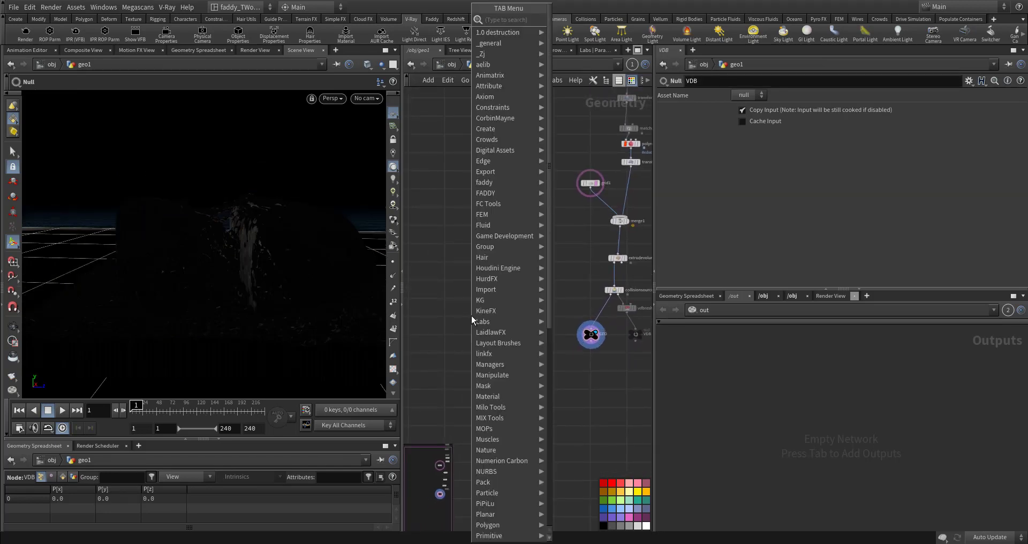
pyautogui.write('tube')
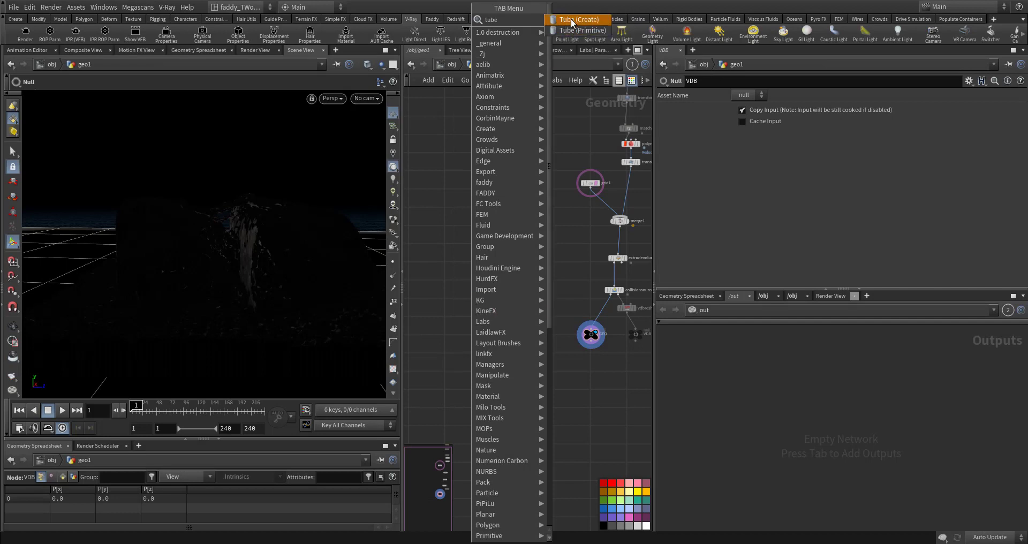
pyautogui.click(580, 24)
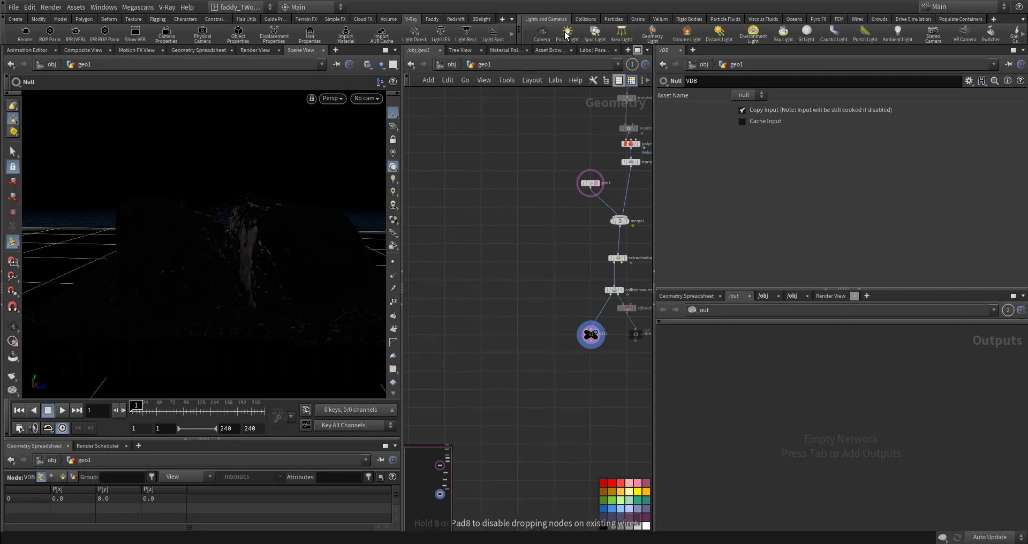
pyautogui.click(504, 331)
pyautogui.keyDown('alt'); pyautogui.moveTo(288, 284); pyautogui.dragTo(249, 314); pyautogui.keyUp('alt')
pyautogui.moveTo(257, 263); pyautogui.dragTo(308, 104)
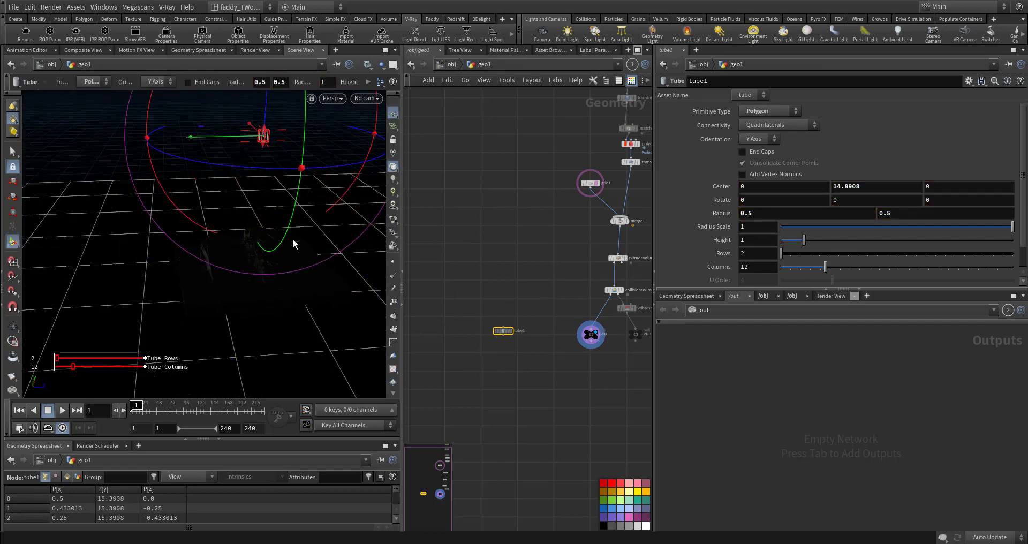
# Set the tube's radii to 6.5 and 7.5 and enable its end caps.
pyautogui.keyDown('alt'); pyautogui.moveTo(294, 245); pyautogui.dragTo(277, 226); pyautogui.keyUp('alt')
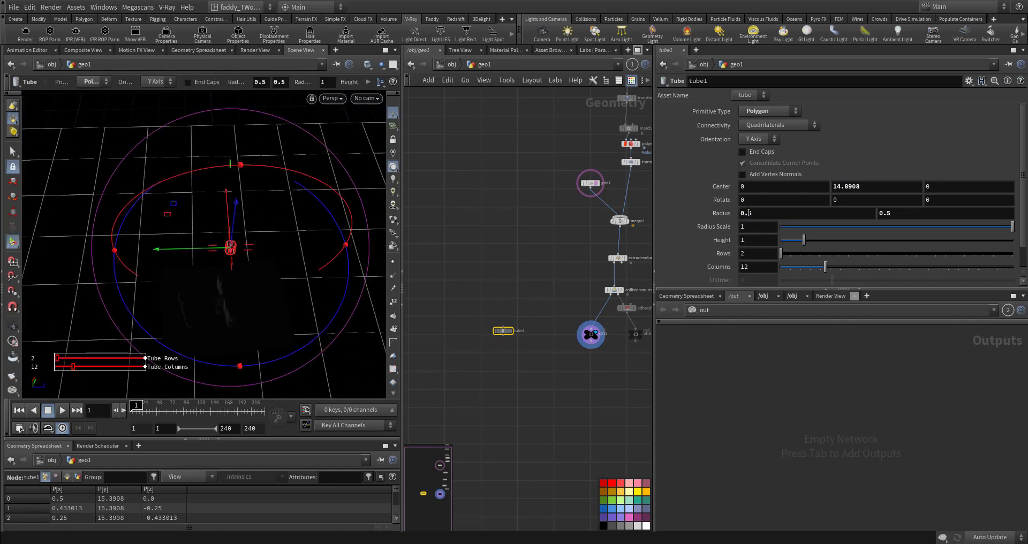
pyautogui.moveTo(748, 213); pyautogui.dragTo(787, 198, button='middle')
pyautogui.press('Escape')
pyautogui.keyDown('alt'); pyautogui.moveTo(240, 311); pyautogui.dragTo(246, 236); pyautogui.keyUp('alt')
pyautogui.moveTo(890, 214); pyautogui.dragTo(930, 201, button='middle')
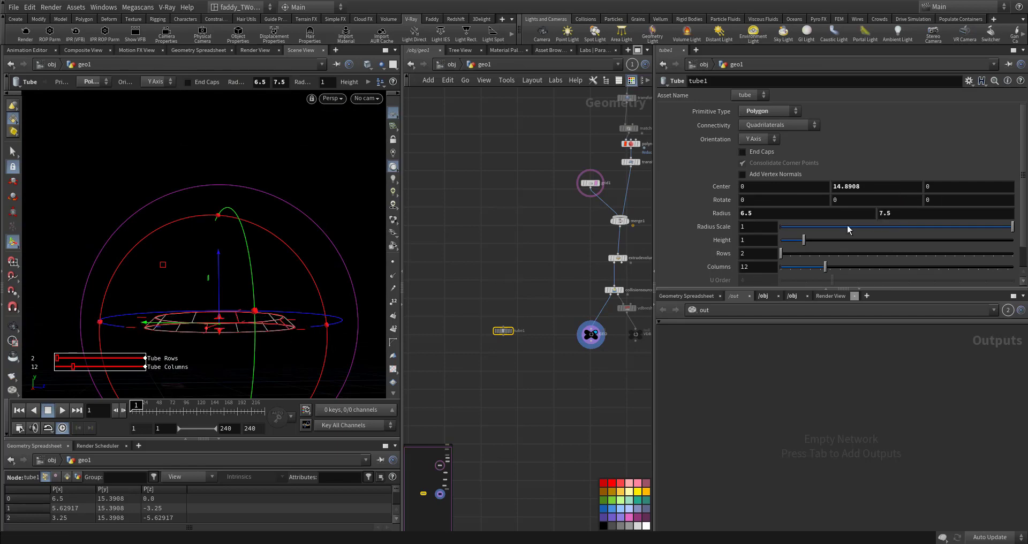
pyautogui.keyDown('alt'); pyautogui.moveTo(252, 317); pyautogui.dragTo(299, 339); pyautogui.keyUp('alt')
pyautogui.keyDown('alt'); pyautogui.moveTo(299, 339); pyautogui.dragTo(266, 222, button='middle'); pyautogui.keyUp('alt')
pyautogui.moveTo(267, 221); pyautogui.dragTo(179, 248)
pyautogui.press('Return')
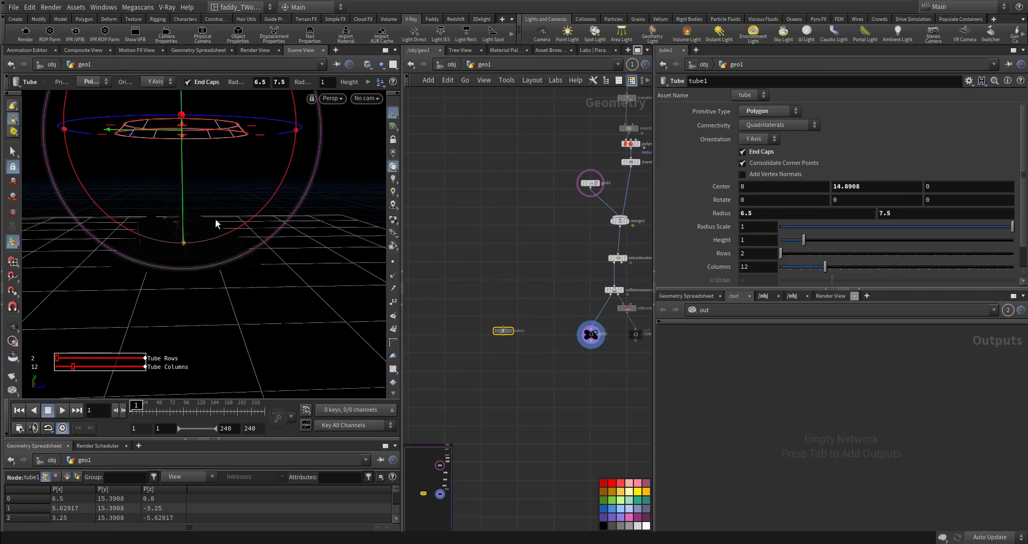
# Add an IsoOffset node below the tube, wired to it, and display the resulting fog volume.
pyautogui.keyDown('alt'); pyautogui.moveTo(203, 206); pyautogui.dragTo(301, 262); pyautogui.keyUp('alt')
pyautogui.moveTo(491, 377); pyautogui.dragTo(495, 352, button='middle')
pyautogui.scroll(2, 495, 352)
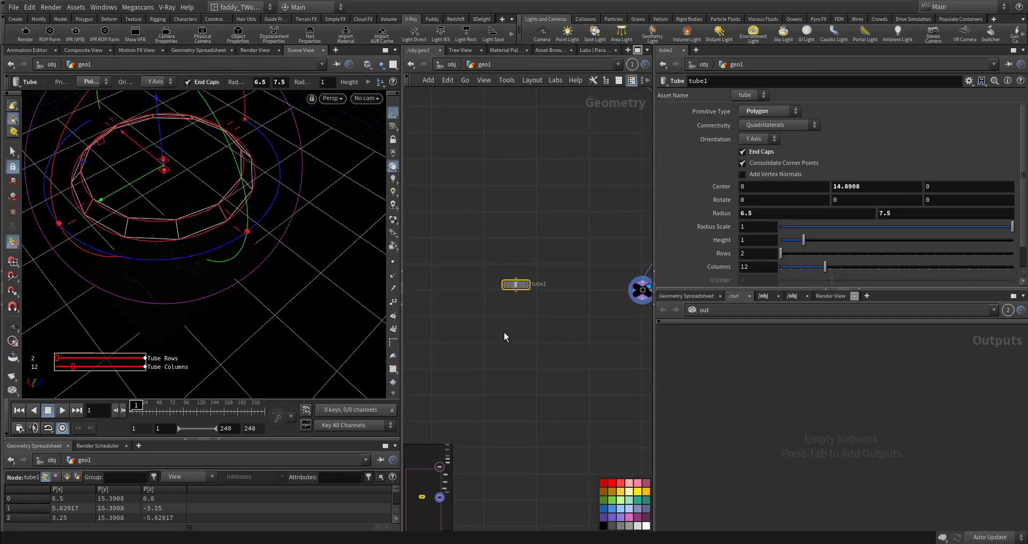
pyautogui.press('Tab')
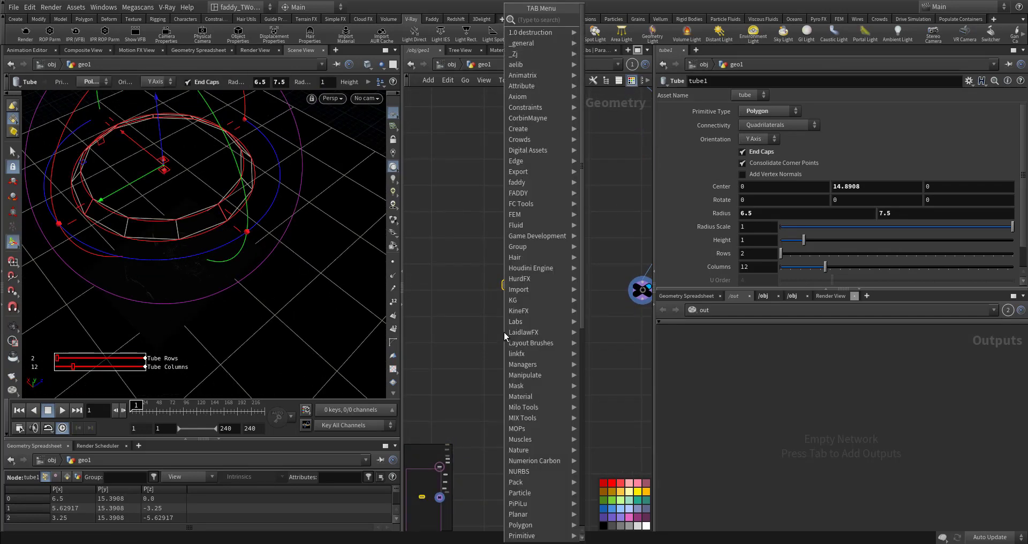
pyautogui.write('iso')
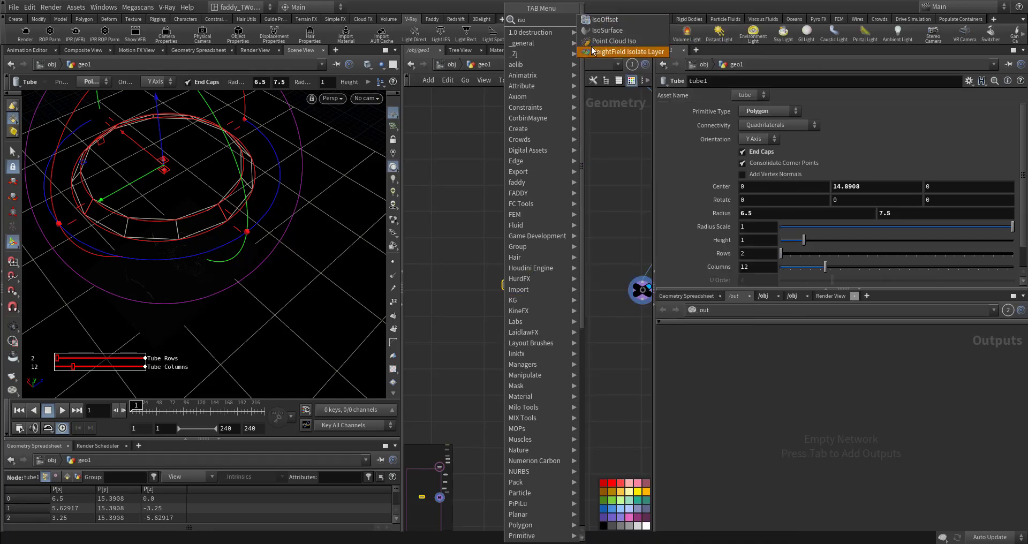
pyautogui.click(612, 21)
pyautogui.click(516, 312)
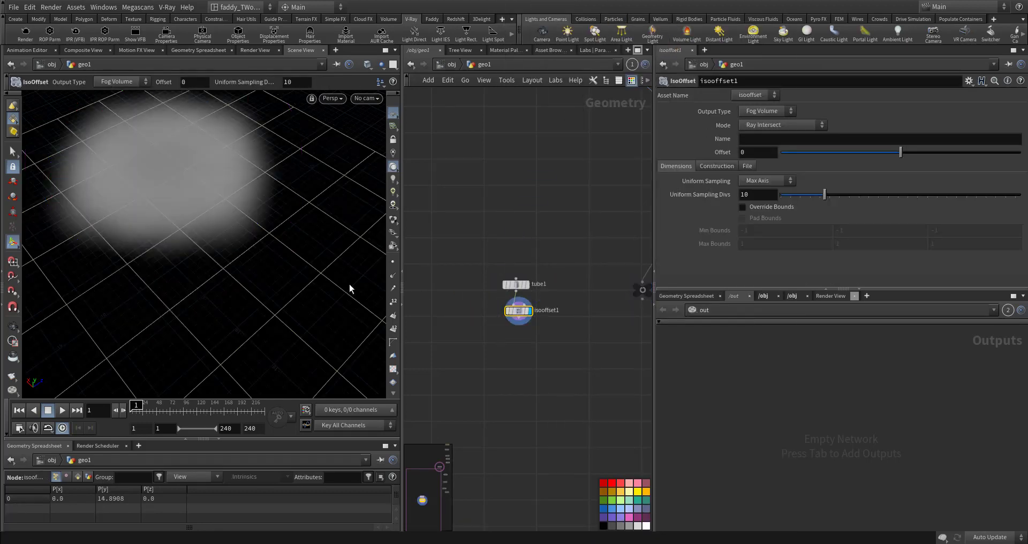
# Add a Points from Volume node after the IsoOffset and display its points.
pyautogui.press('Tab')
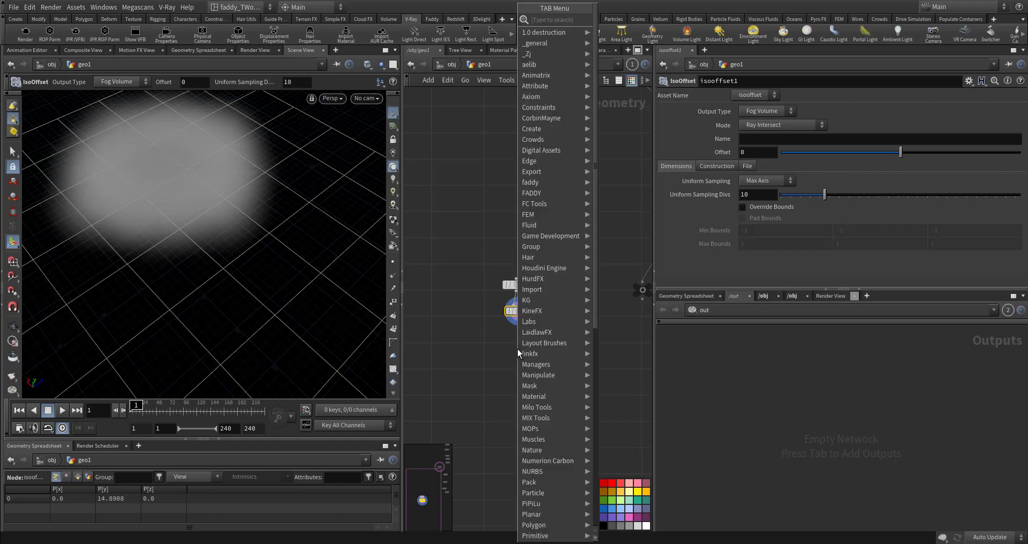
pyautogui.write('pofvol')
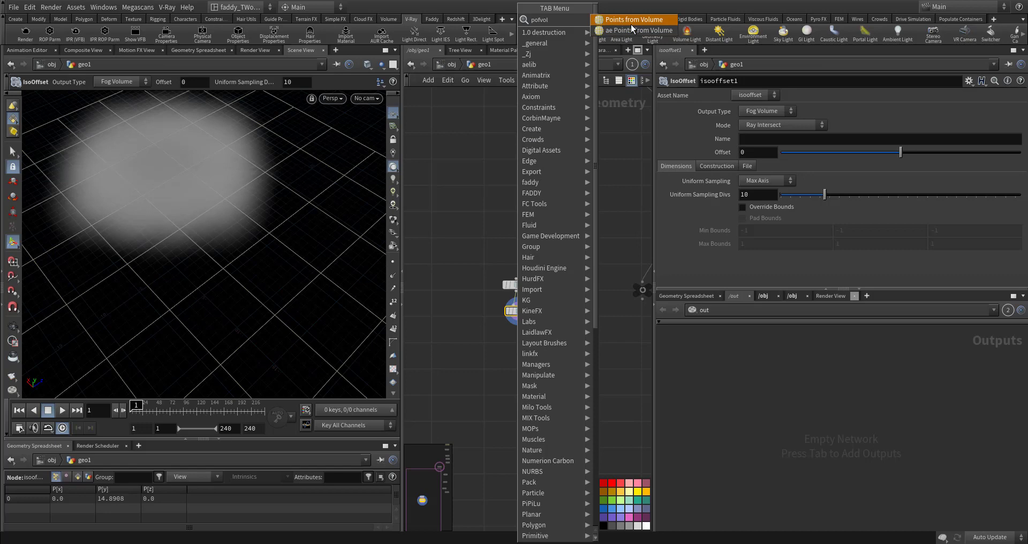
pyautogui.click(631, 22)
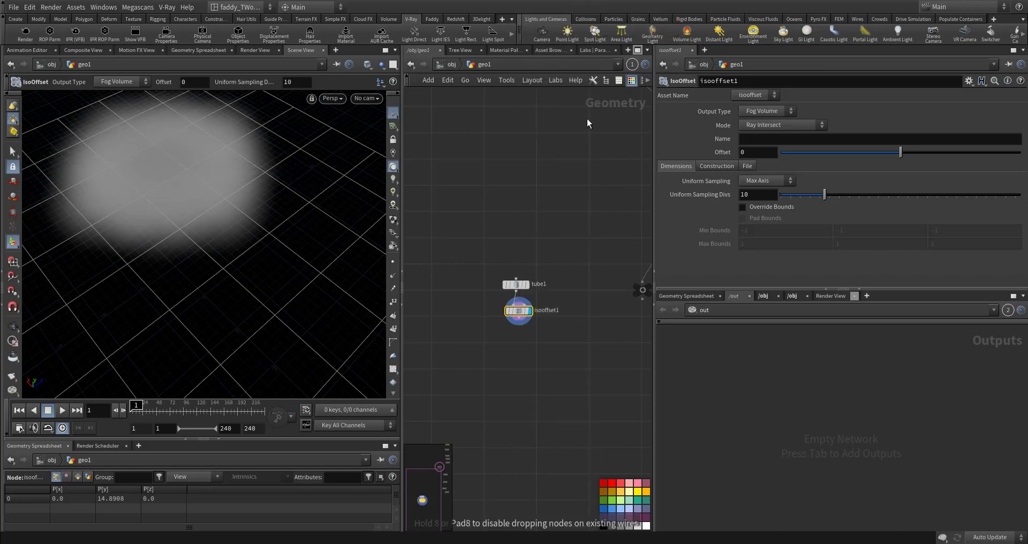
pyautogui.click(528, 339)
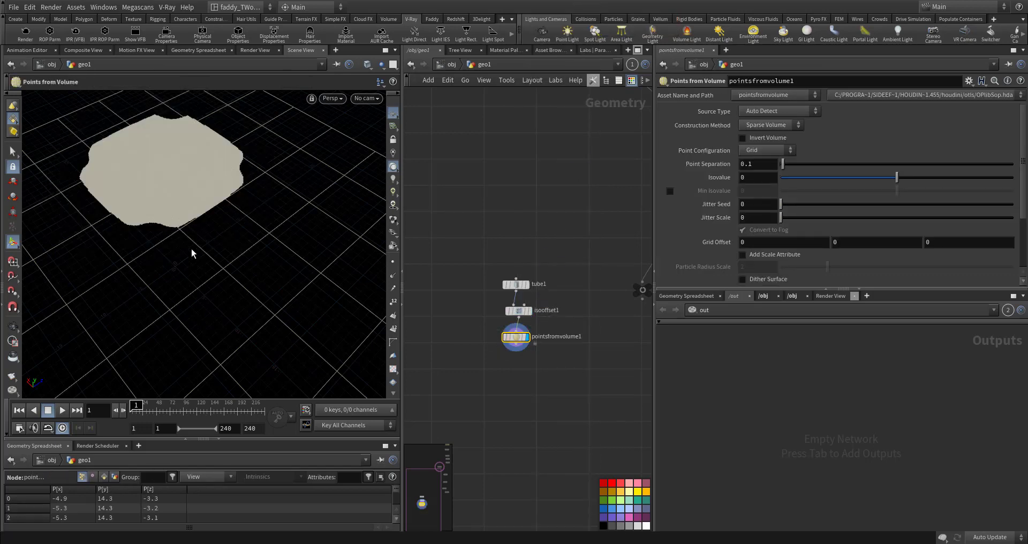
# Set the point separation of the Points from Volume node to 0.5.
pyautogui.keyDown('alt'); pyautogui.moveTo(192, 253); pyautogui.dragTo(291, 213, button='right'); pyautogui.keyUp('alt')
pyautogui.keyDown('alt'); pyautogui.moveTo(291, 213); pyautogui.dragTo(257, 234); pyautogui.keyUp('alt')
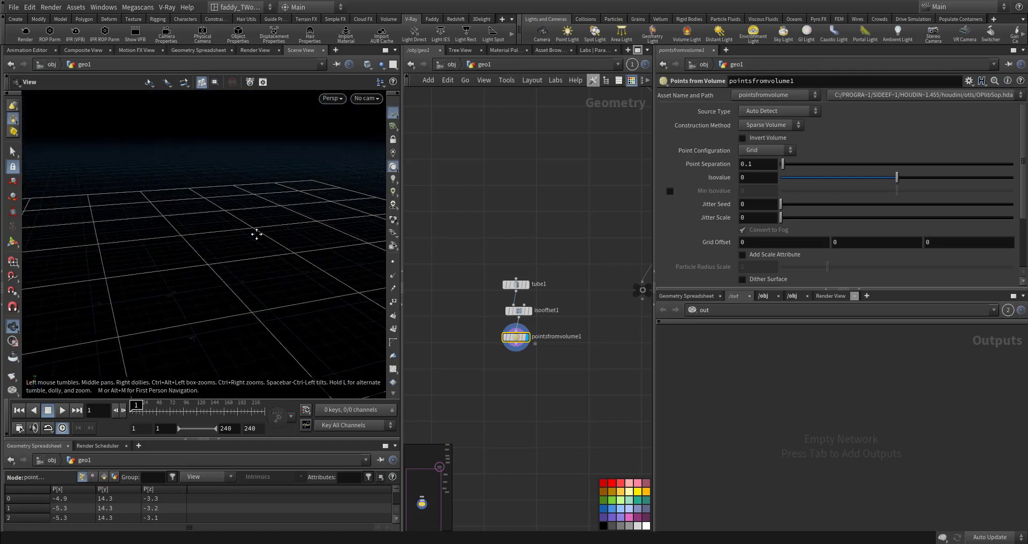
pyautogui.keyDown('alt'); pyautogui.moveTo(256, 234); pyautogui.dragTo(262, 315, button='middle'); pyautogui.keyUp('alt')
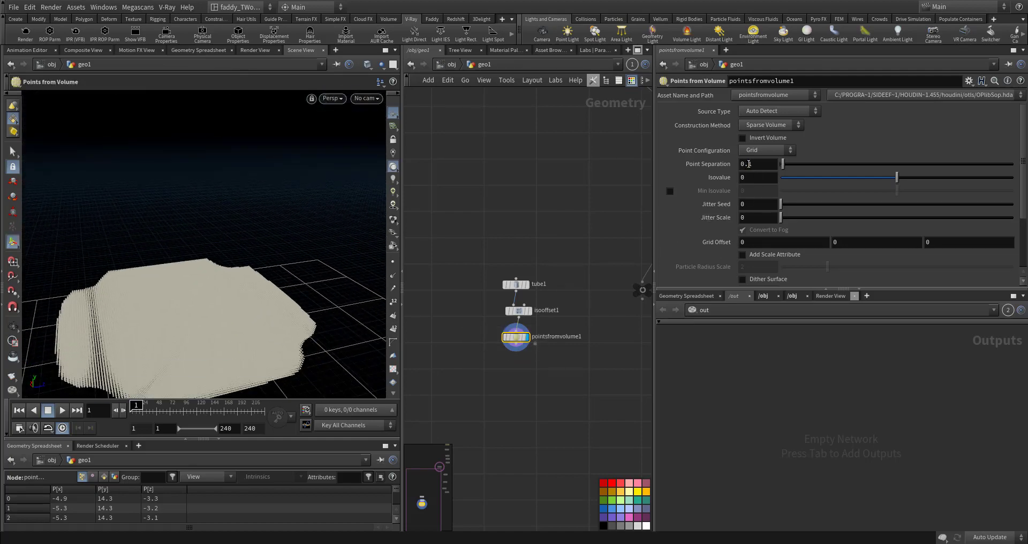
pyautogui.press('Return')
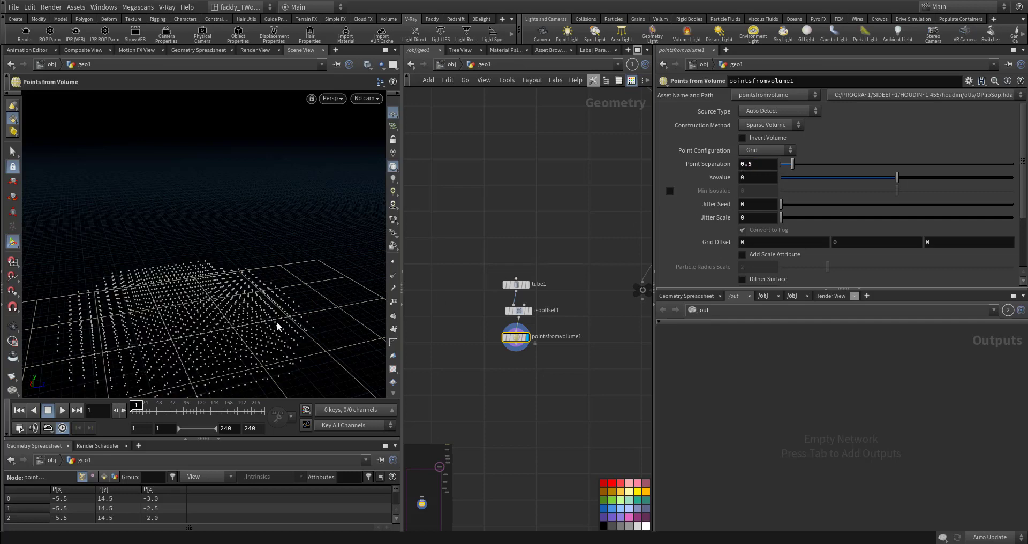
pyautogui.press('Escape')
pyautogui.moveTo(278, 326); pyautogui.dragTo(264, 267)
# Add a Pyro Source node, wire its first input to the Points from Volume node and display it.
pyautogui.moveTo(519, 415); pyautogui.dragTo(535, 370, button='middle')
pyautogui.press('Tab')
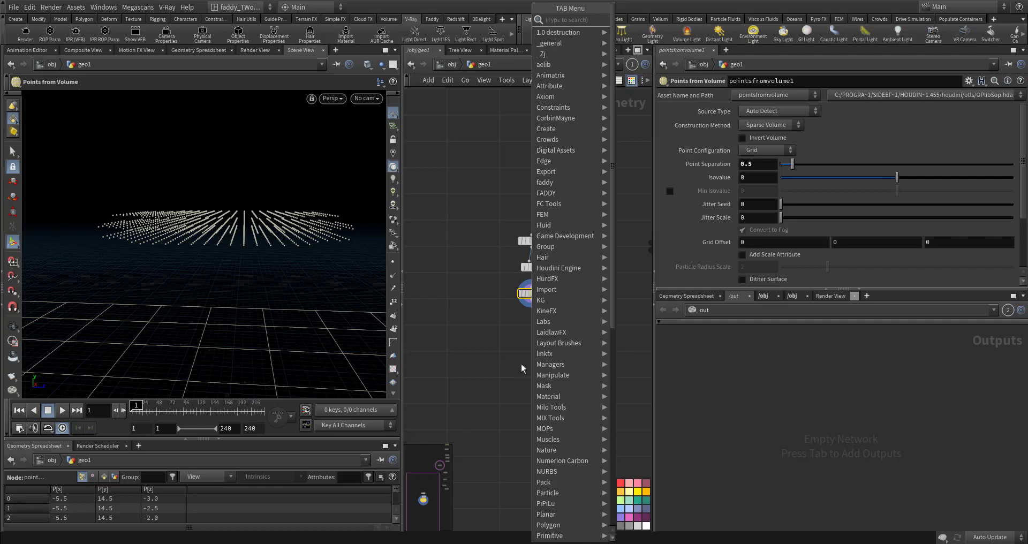
pyautogui.write('pyfr')
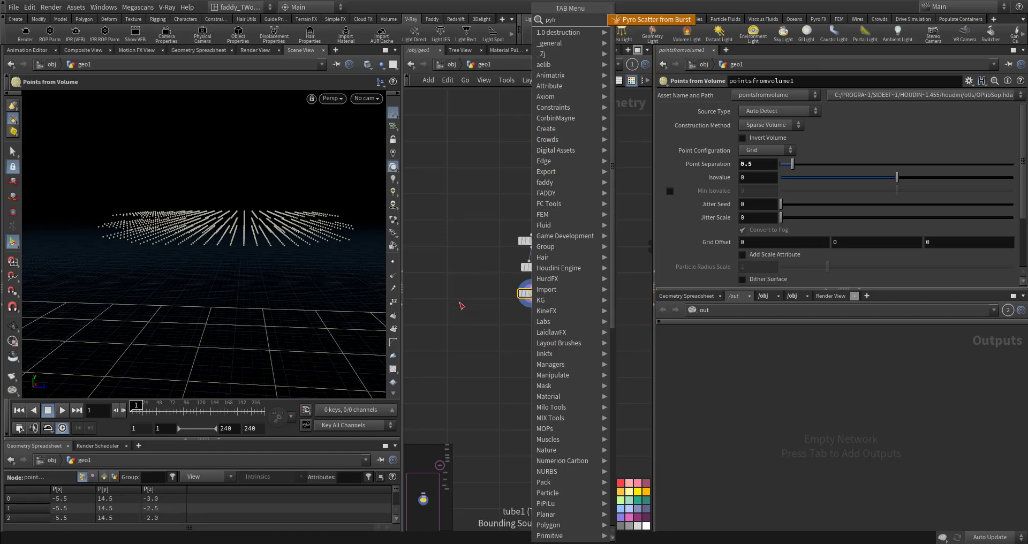
pyautogui.click(483, 372)
pyautogui.press('Tab')
pyautogui.scroll(-3, 547, 406)
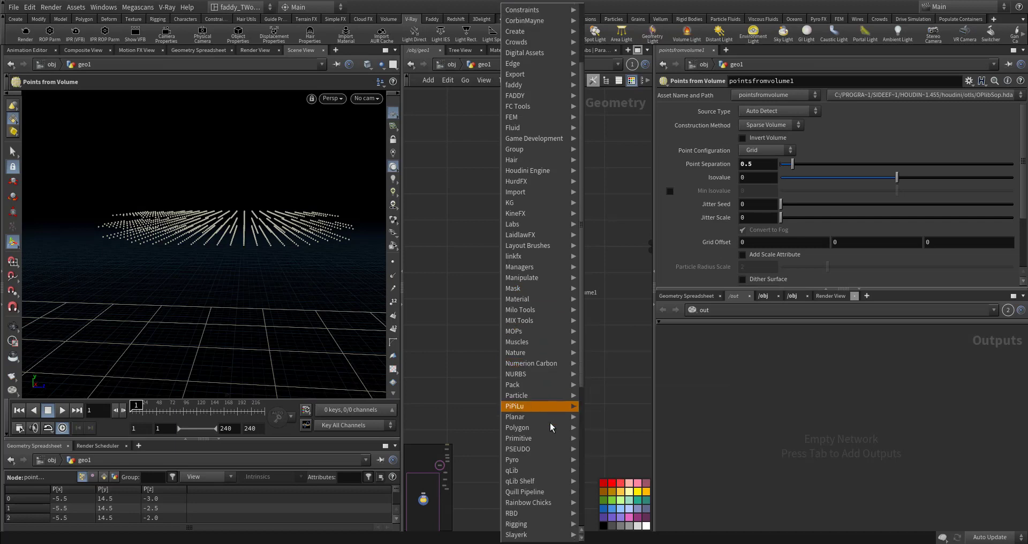
pyautogui.scroll(-1, 551, 426)
pyautogui.moveTo(551, 446)
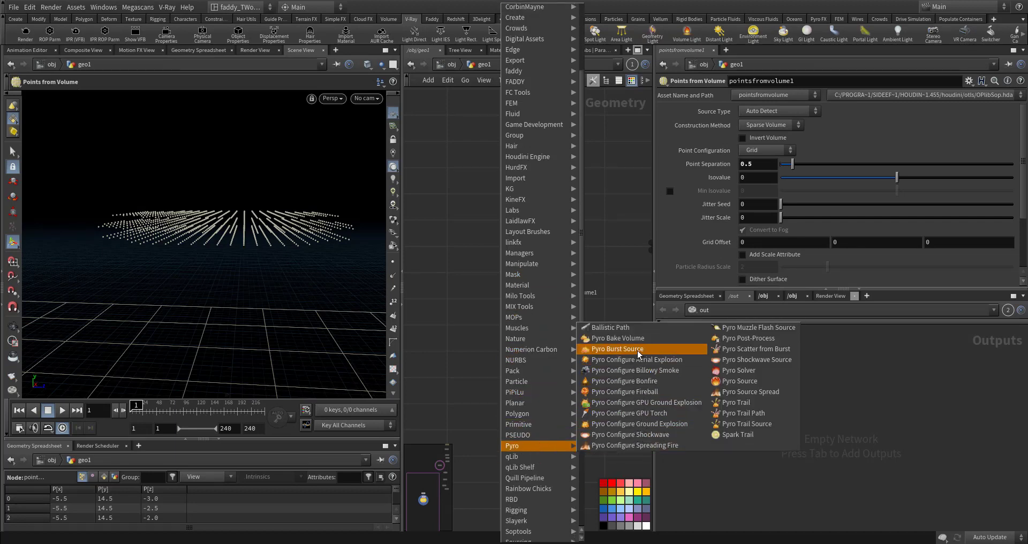
pyautogui.click(739, 380)
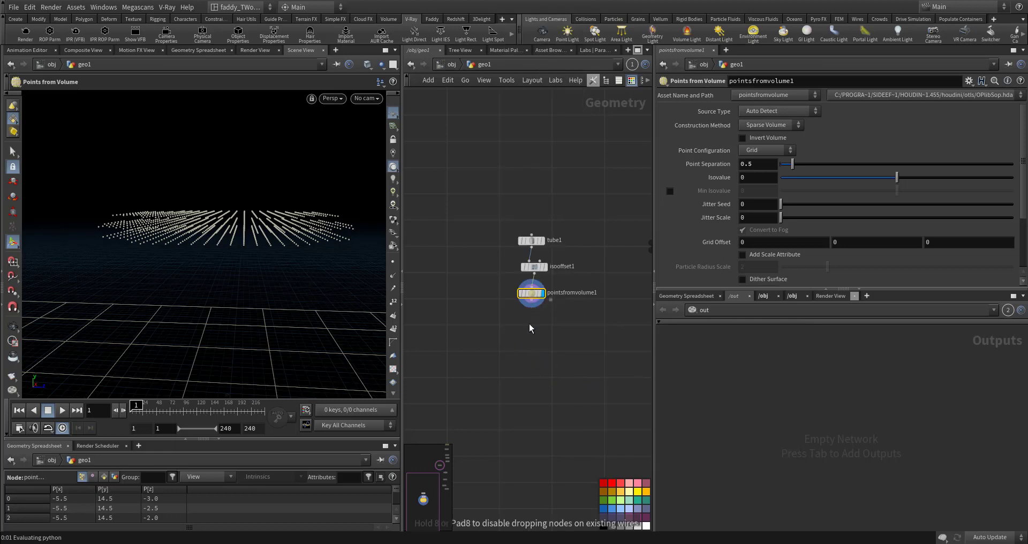
pyautogui.scroll(4, 528, 328)
pyautogui.moveTo(523, 358); pyautogui.dragTo(536, 257)
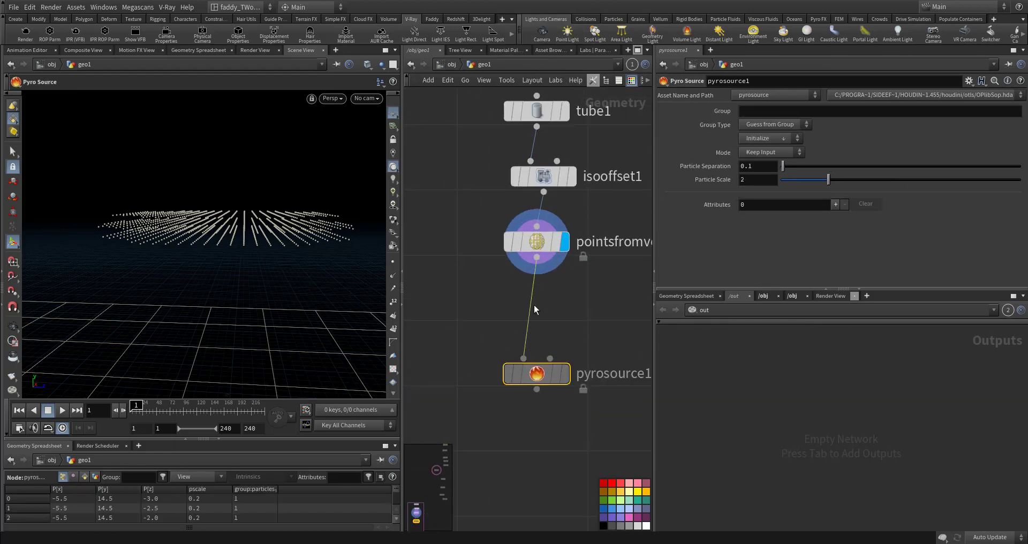
pyautogui.click(568, 378)
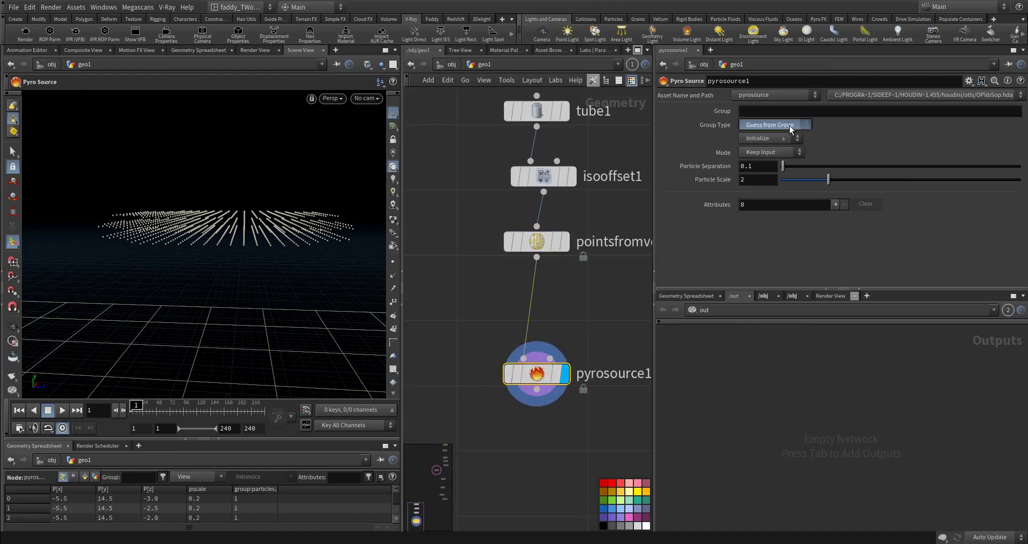
# Set the Pyro Source's group type to Points and initialize it with the Source Smoke preset.
pyautogui.click(790, 128)
pyautogui.click(773, 171)
pyautogui.click(792, 138)
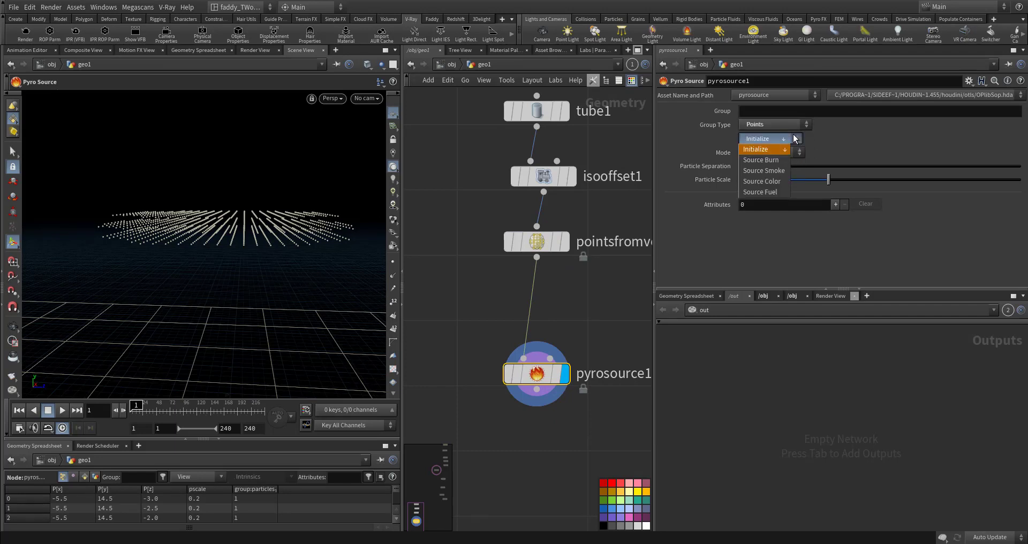
pyautogui.click(771, 170)
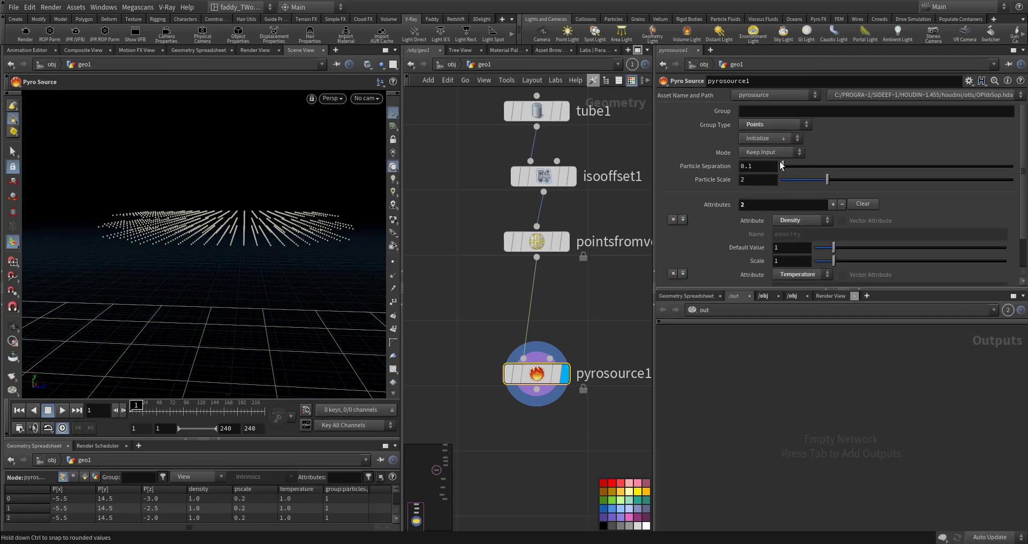
pyautogui.scroll(-3, 742, 244)
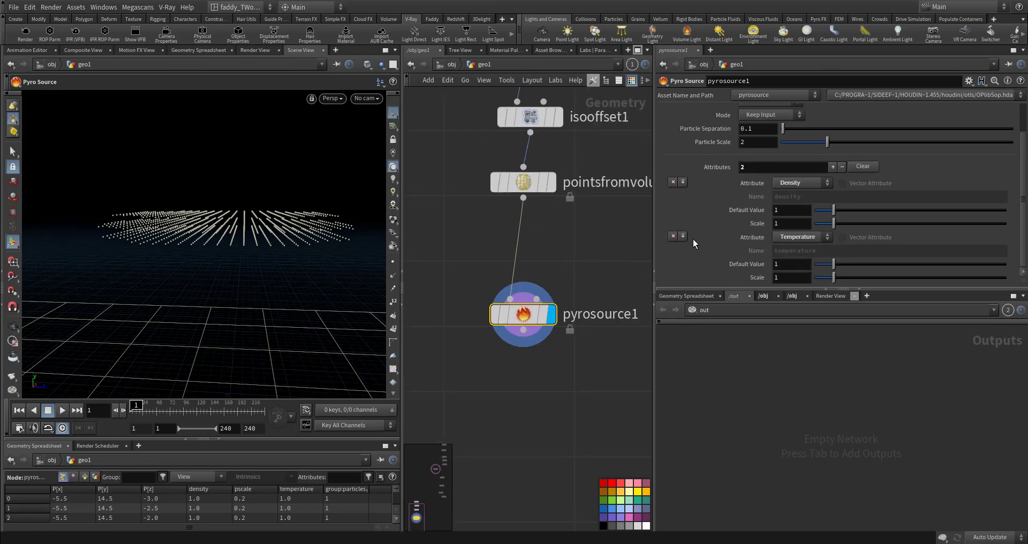
pyautogui.scroll(3, 699, 234)
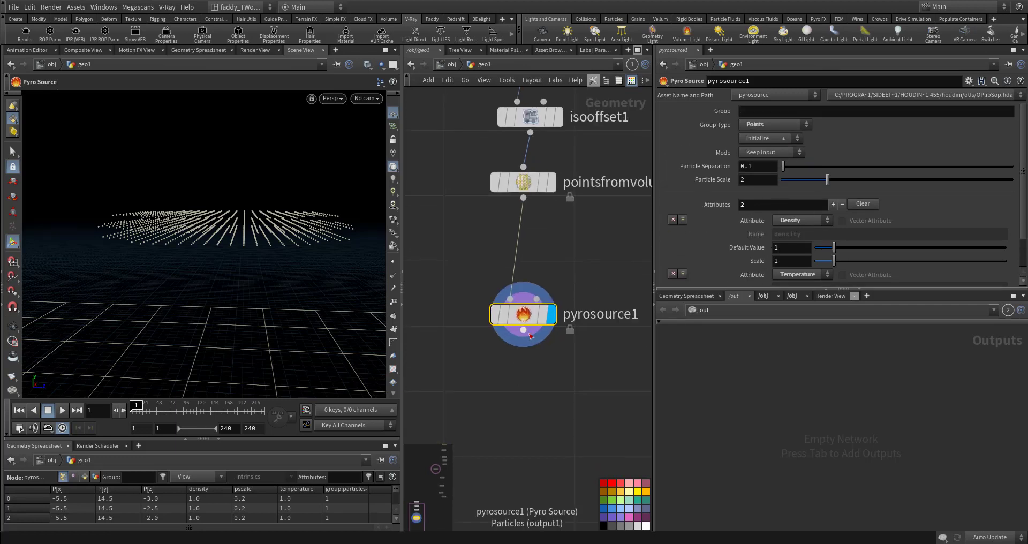
# Add a Volume Rasterize Attributes node connected to the Pyro Source's output and display it.
pyautogui.press('Tab')
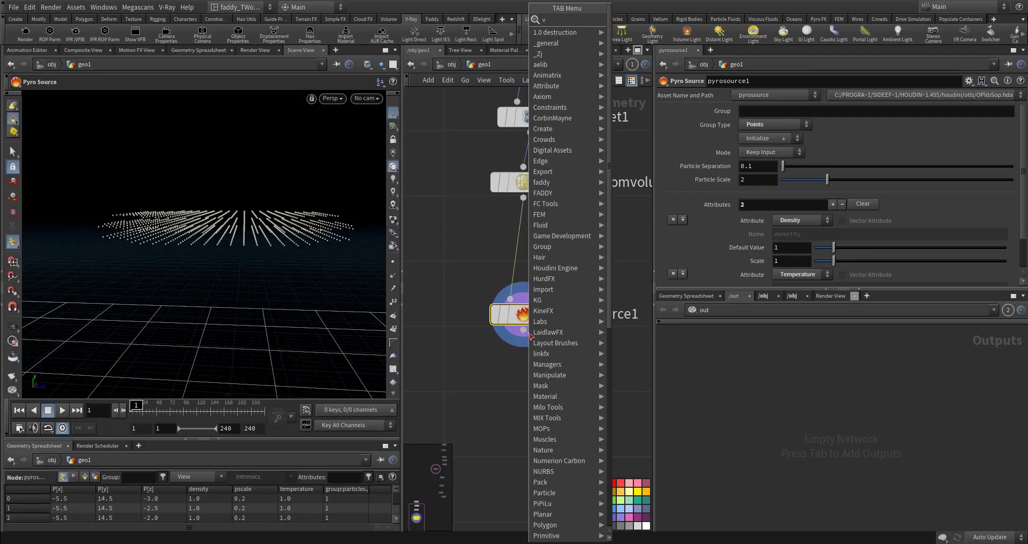
pyautogui.write('vras')
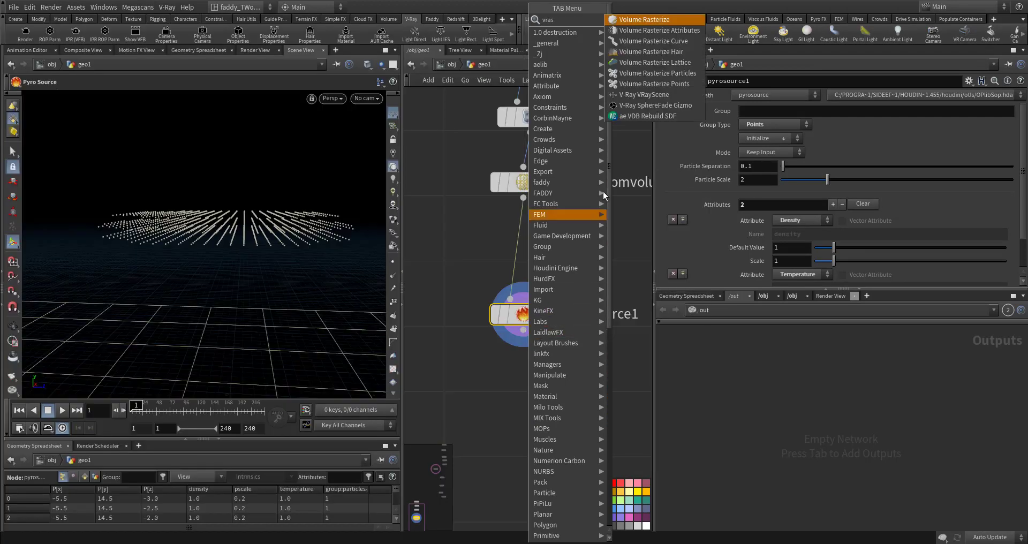
pyautogui.click(664, 30)
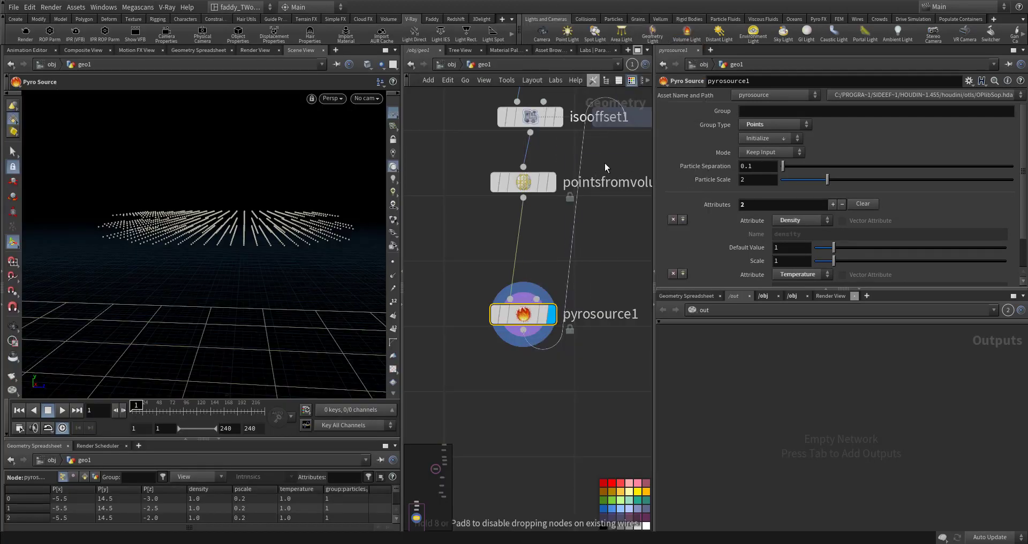
pyautogui.click(522, 378)
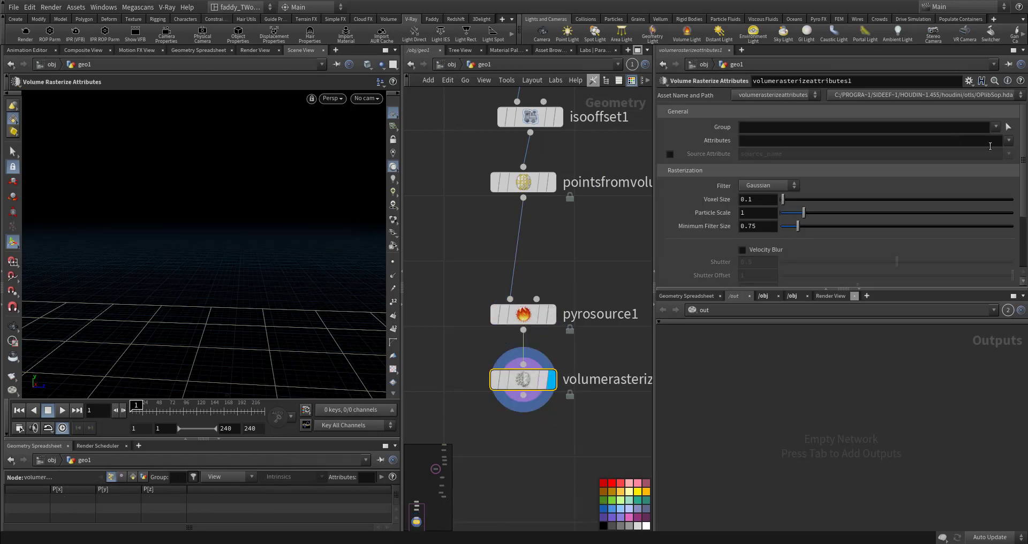
# Choose density and temperature as the attributes to rasterize into volumes.
pyautogui.click(1009, 141)
pyautogui.click(983, 162)
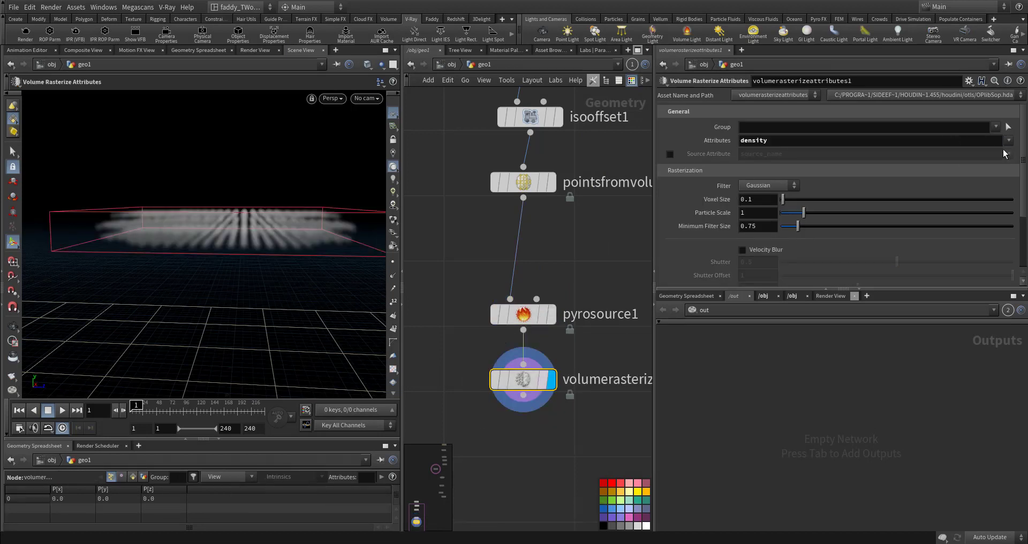
pyautogui.click(1009, 141)
pyautogui.click(991, 185)
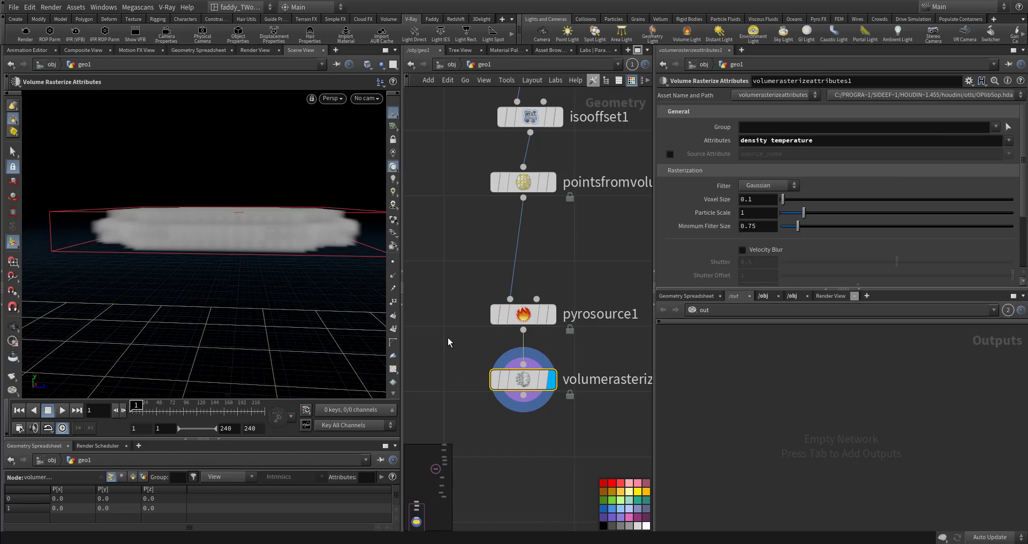
pyautogui.press('Tab')
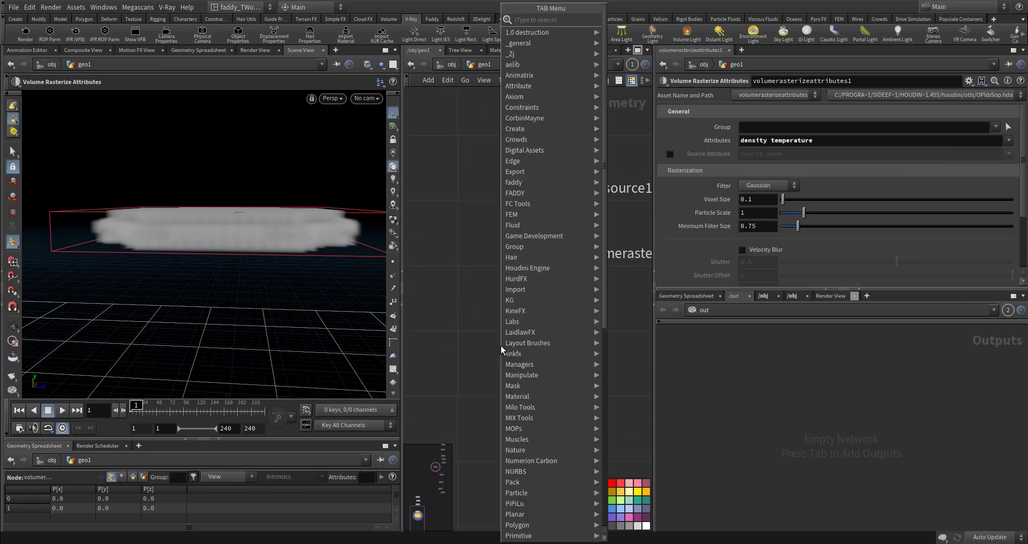
pyautogui.write('smo')
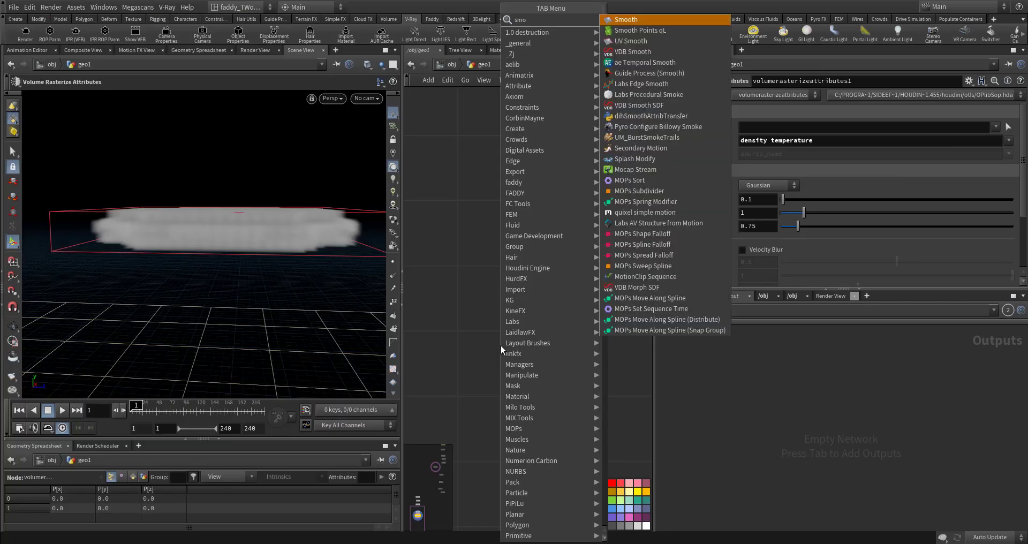
pyautogui.press('Escape')
# Add a Pyro Solver node, wire its first input to the Volume Rasterize Attributes output and display it.
pyautogui.press('Tab')
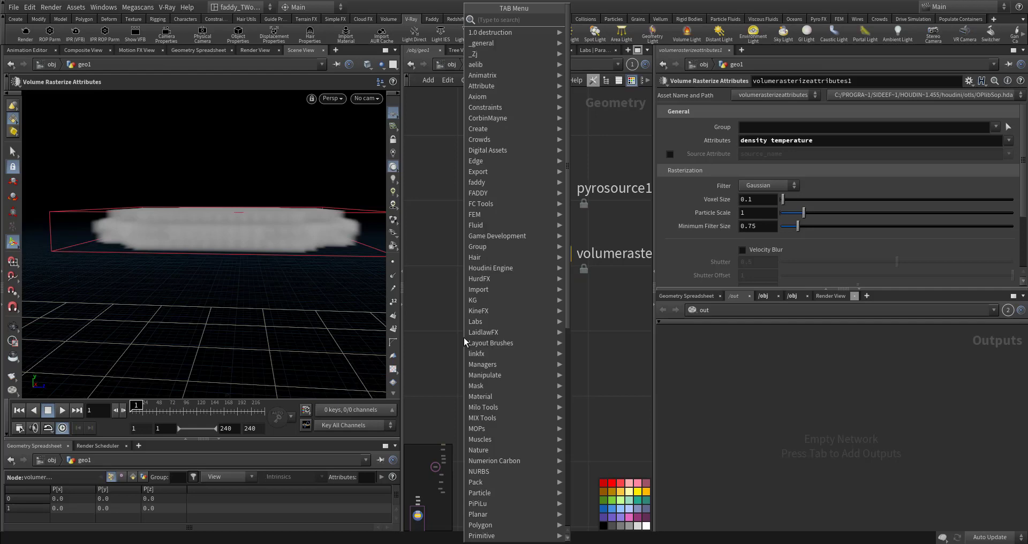
pyautogui.write('pyr')
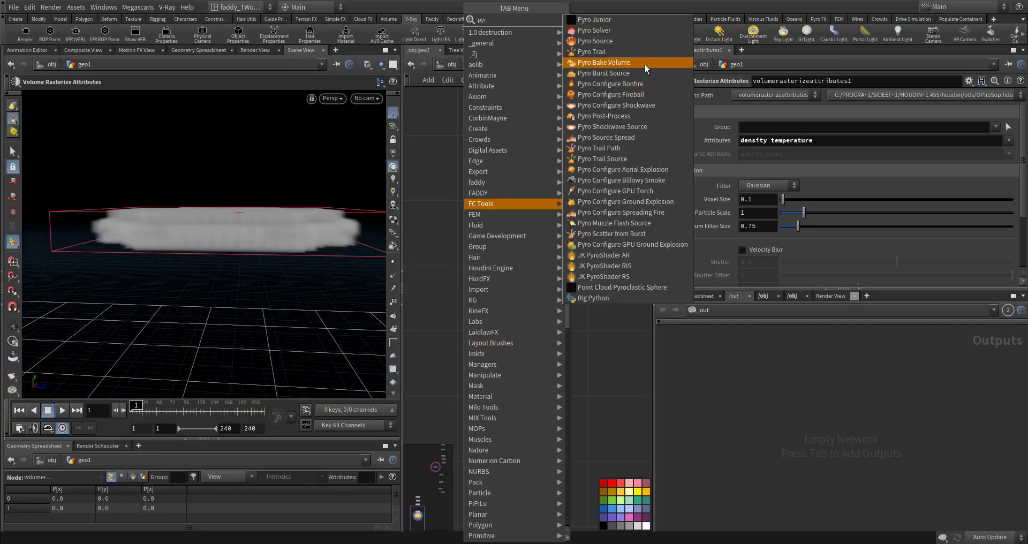
pyautogui.click(636, 39)
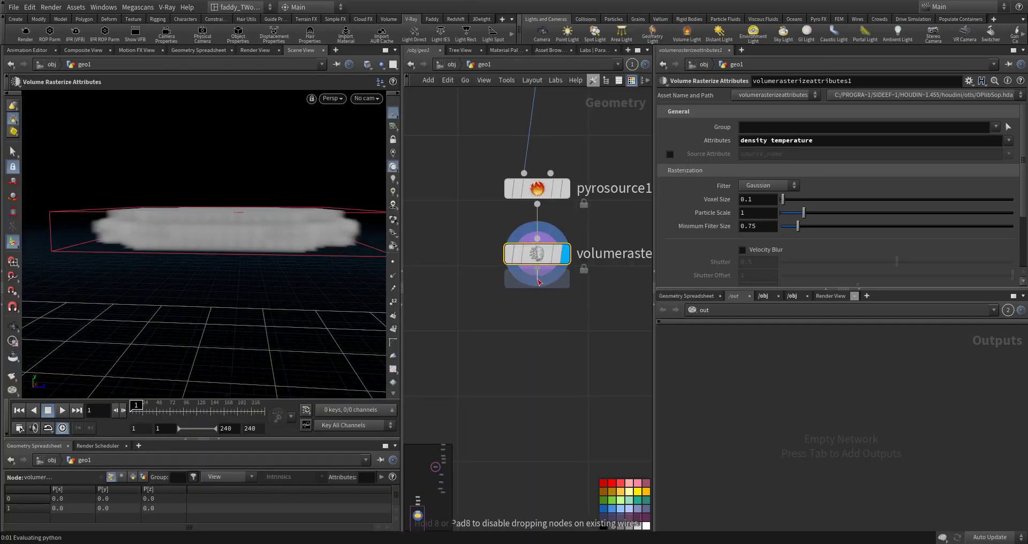
pyautogui.click(538, 281)
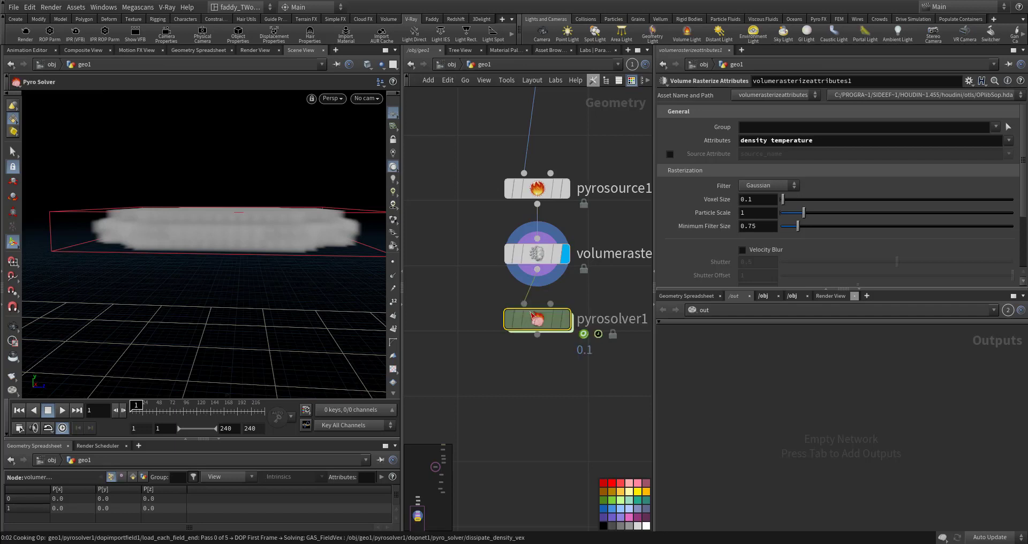
pyautogui.click(530, 314)
pyautogui.moveTo(530, 314); pyautogui.dragTo(537, 395)
pyautogui.click(564, 343)
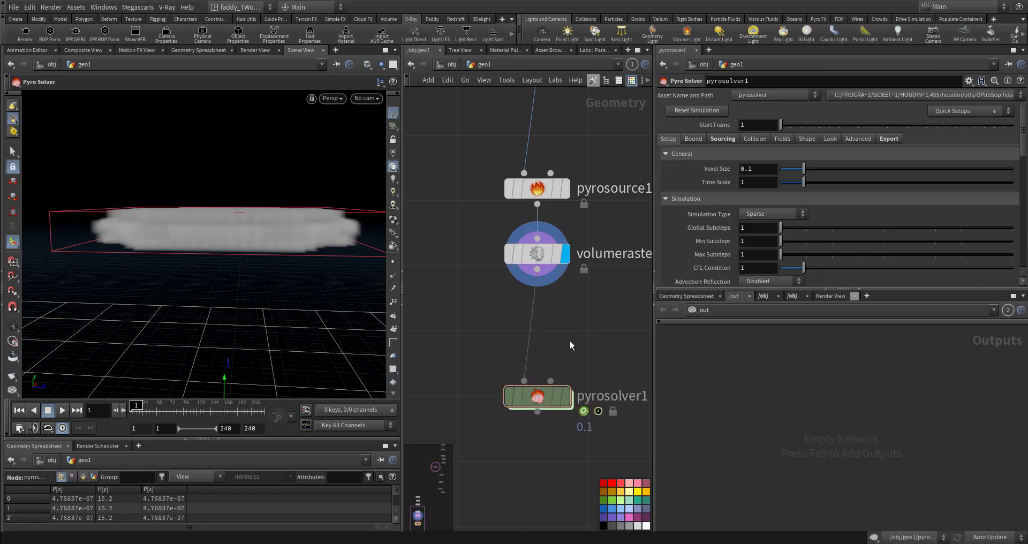
pyautogui.moveTo(591, 333); pyautogui.dragTo(542, 319, button='middle')
pyautogui.click(527, 382)
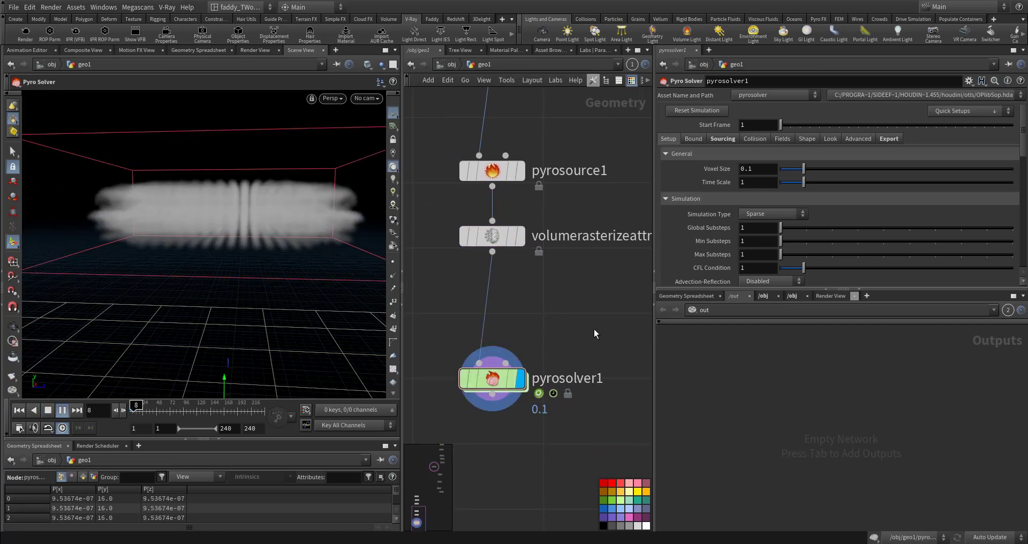
# Play the smoke simulation from the first frame with the whole container in view, and rewind it.
pyautogui.hotkey('ctrl', 'Up')
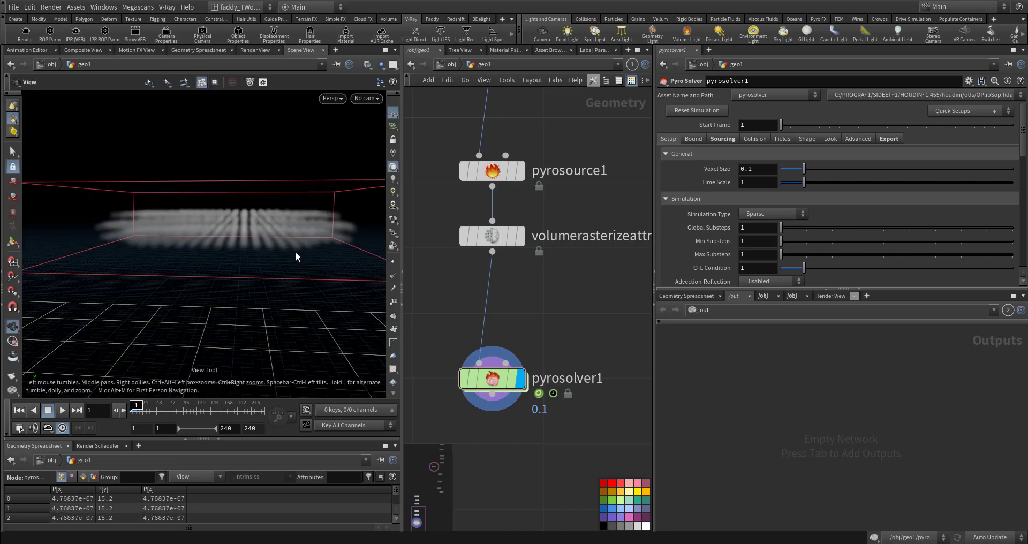
pyautogui.keyDown('alt'); pyautogui.moveTo(296, 252); pyautogui.dragTo(259, 273, button='right'); pyautogui.keyUp('alt')
pyautogui.moveTo(259, 274); pyautogui.dragTo(234, 281)
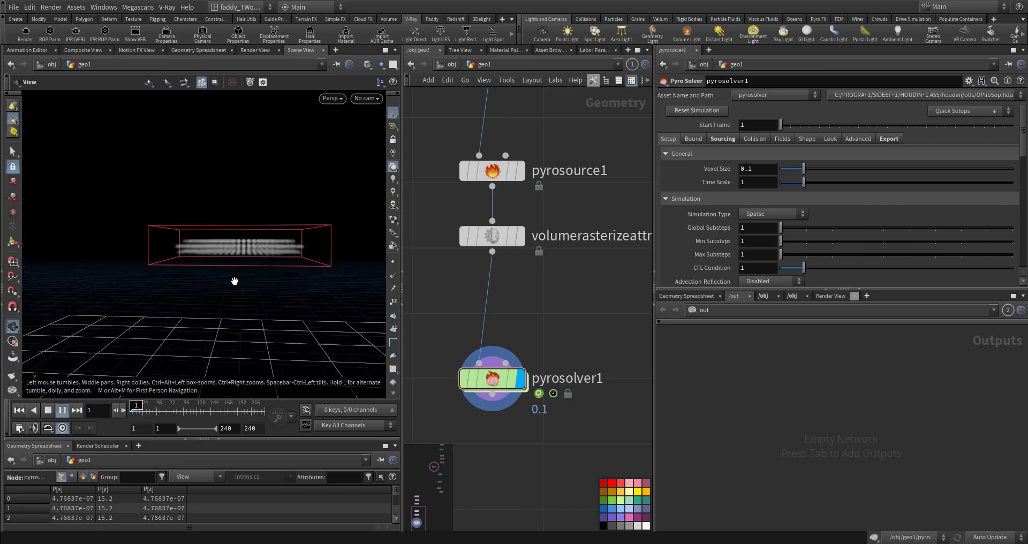
pyautogui.press('Up')
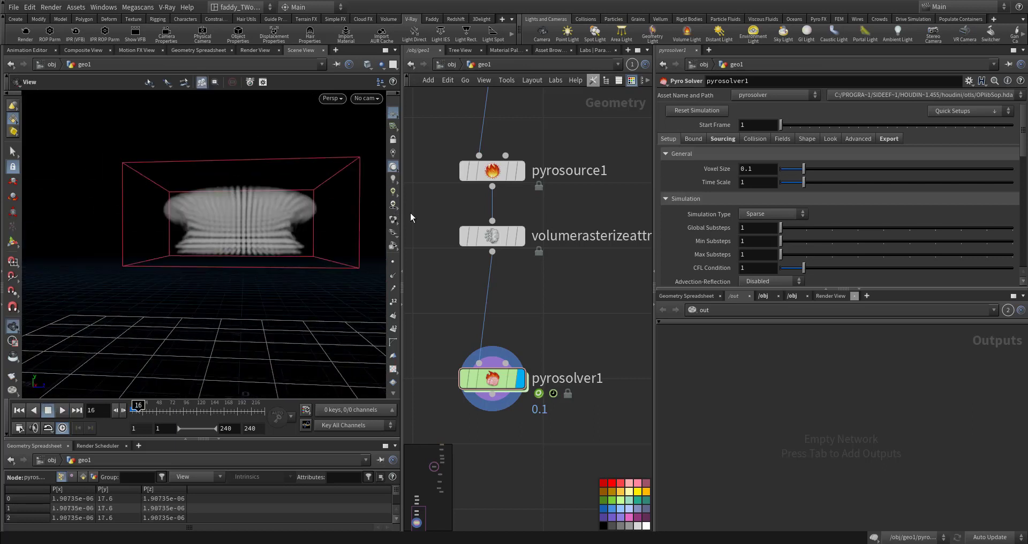
pyautogui.hotkey('ctrl', 'Up')
# Set the Points from Volume node's jitter seed to 0.67 and jitter scale to 0.92, and test the simulation.
pyautogui.moveTo(409, 232); pyautogui.dragTo(416, 423, button='middle')
pyautogui.moveTo(452, 217); pyautogui.dragTo(440, 272, button='middle')
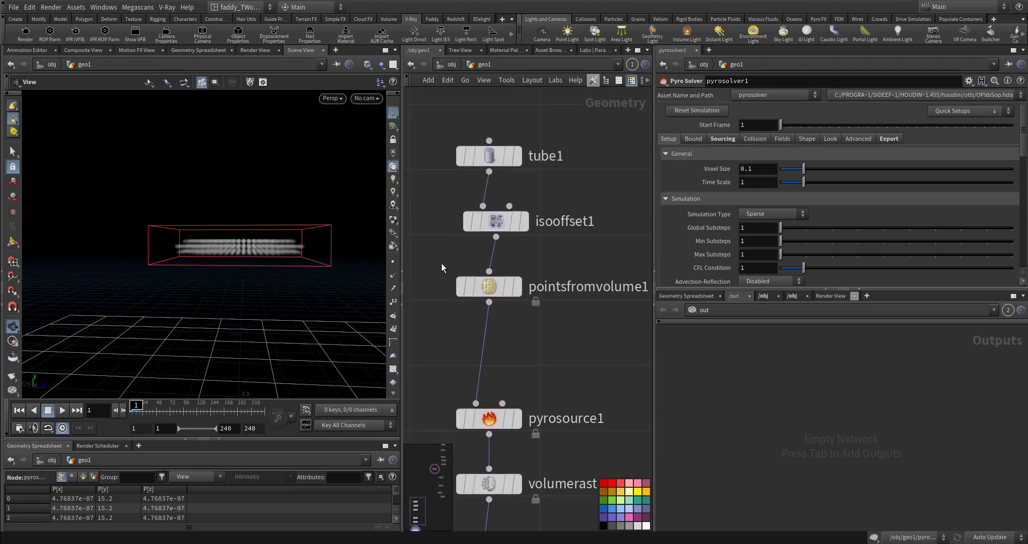
pyautogui.moveTo(441, 262); pyautogui.dragTo(514, 301)
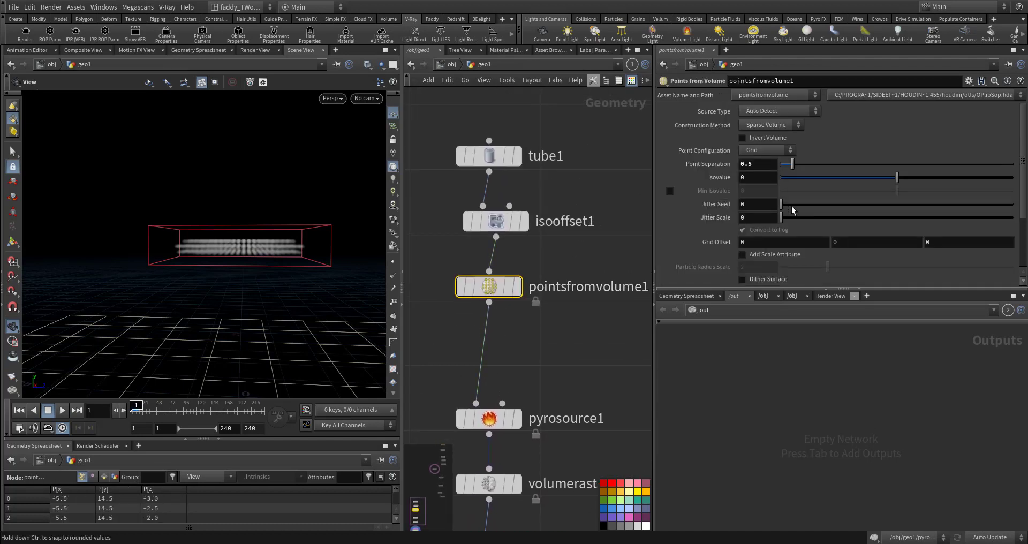
pyautogui.moveTo(796, 218); pyautogui.dragTo(803, 207)
pyautogui.scroll(-8, 592, 328)
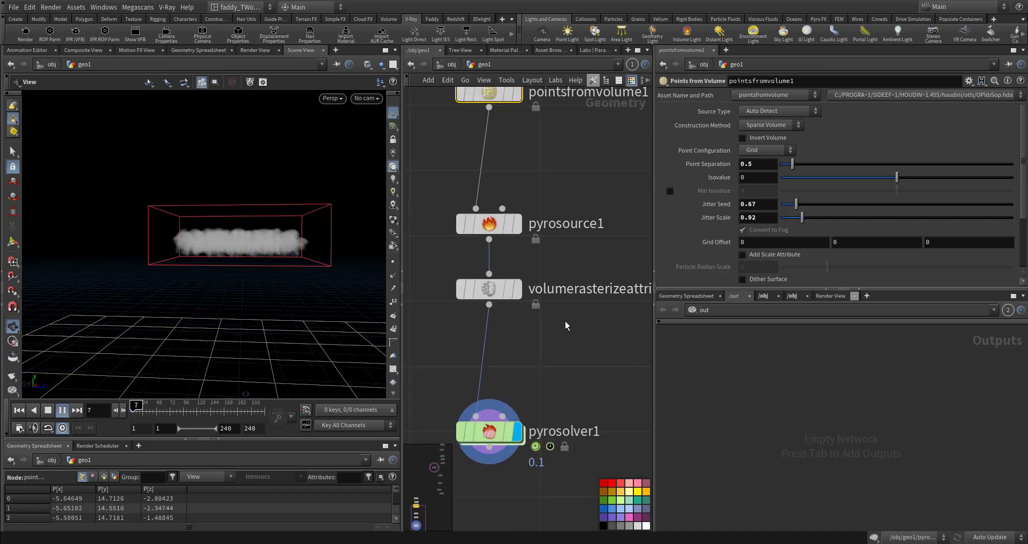
pyautogui.press('Up')
pyautogui.hotkey('ctrl', 'Up')
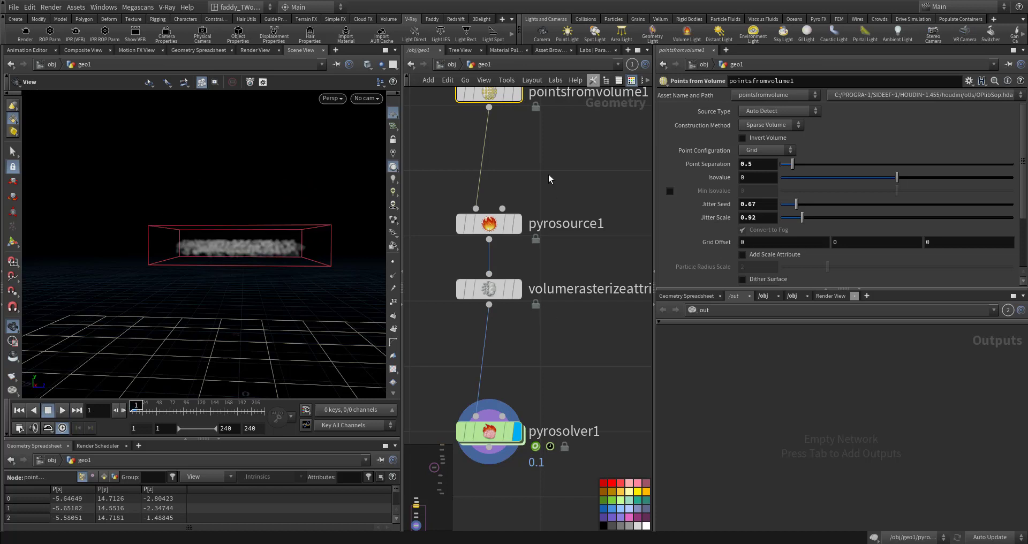
# Set the default value of the Pyro Source's temperature attribute to -1 and play the simulation.
pyautogui.moveTo(549, 178); pyautogui.dragTo(536, 255, button='middle')
pyautogui.click(489, 304)
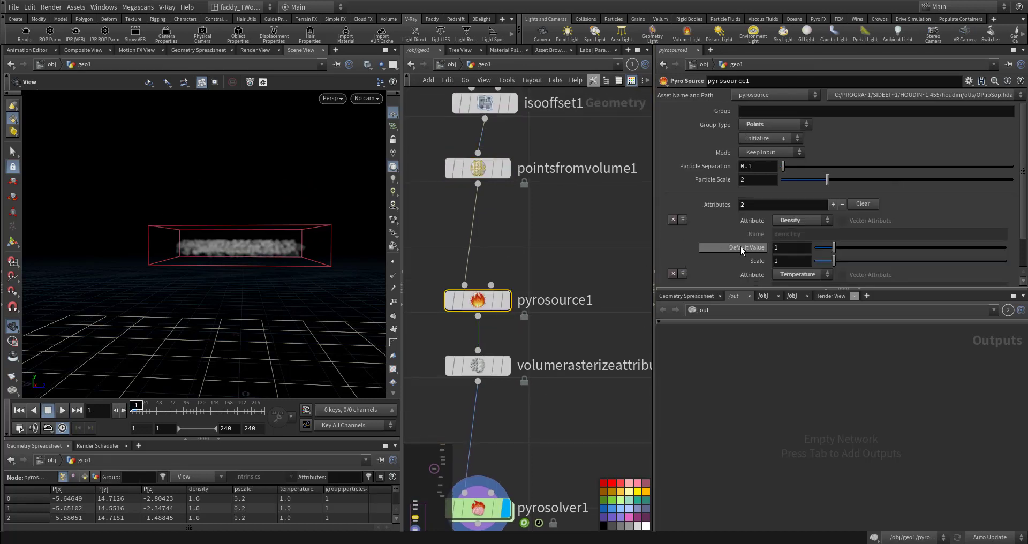
pyautogui.scroll(-2, 740, 246)
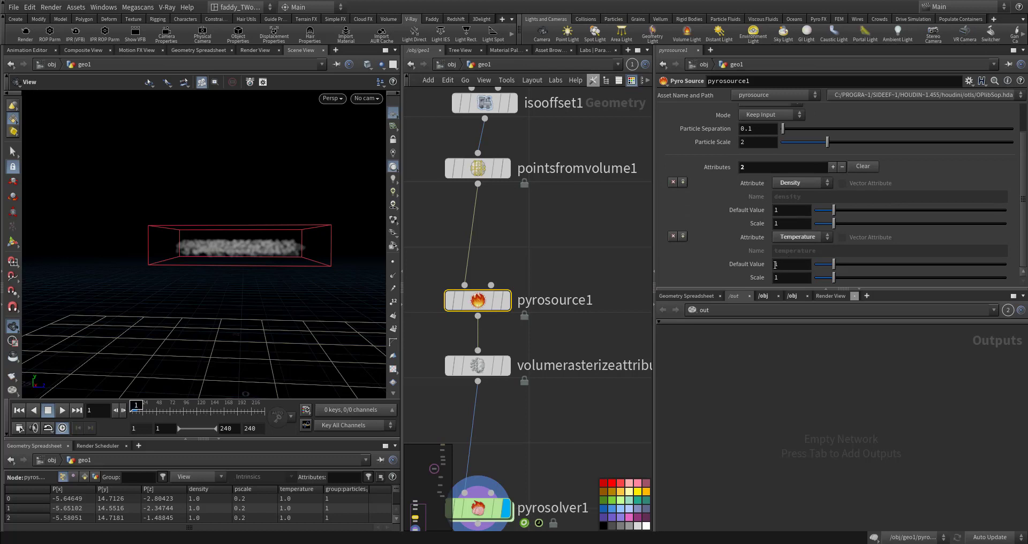
pyautogui.press('Return')
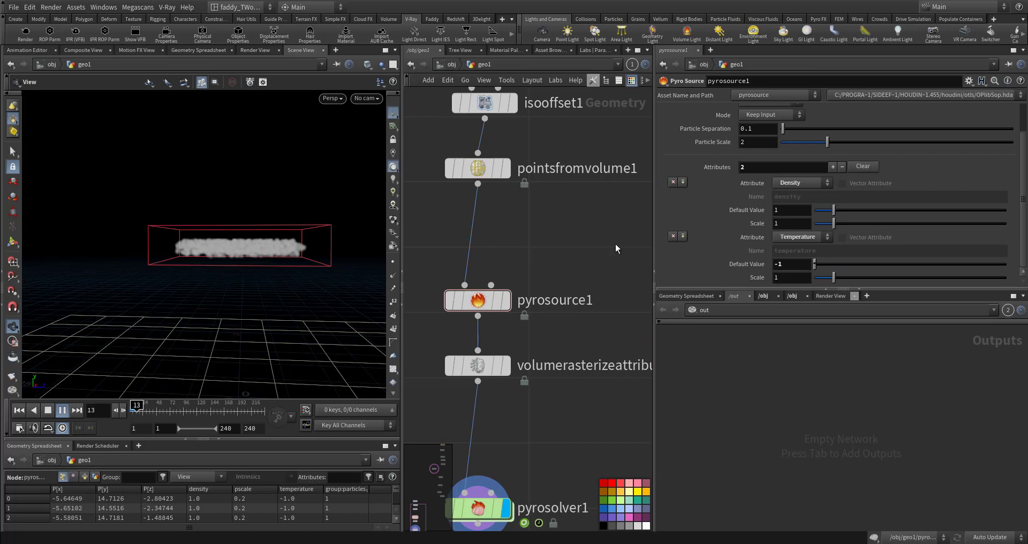
# Set the Pyro Source's temperature default value to 0, play the simulation and rewind it.
pyautogui.moveTo(784, 263); pyautogui.dragTo(735, 262)
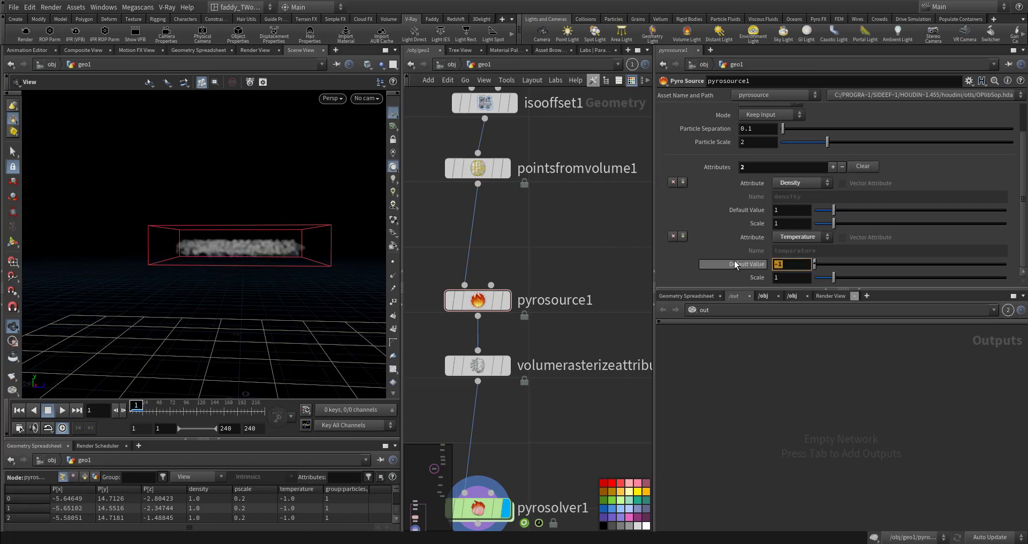
pyautogui.write('0')
pyautogui.press('Return')
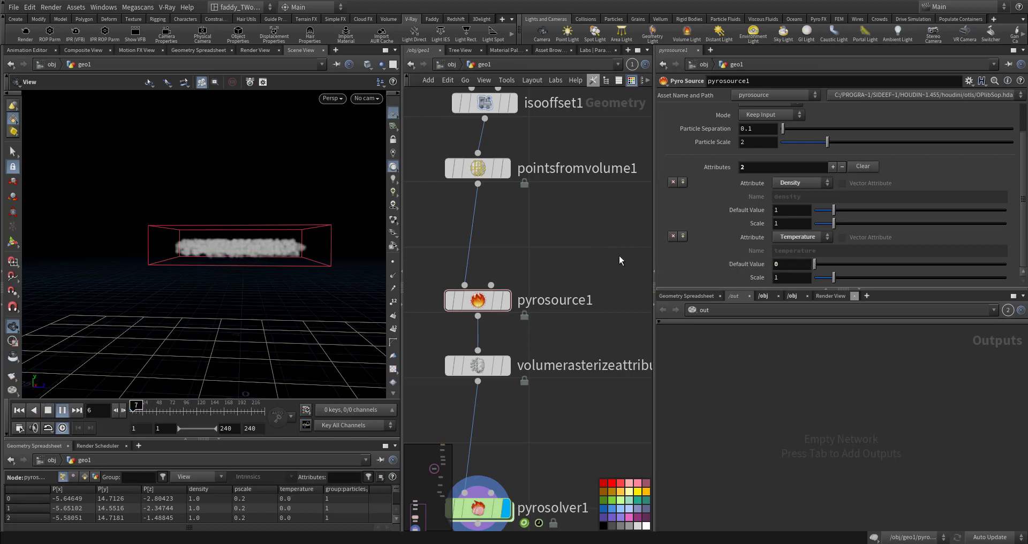
pyautogui.hotkey('ctrl', 'Up')
# Restore the Pyro Source's temperature default value to 1, replay the simulation and rewind it.
pyautogui.moveTo(784, 263); pyautogui.dragTo(756, 266)
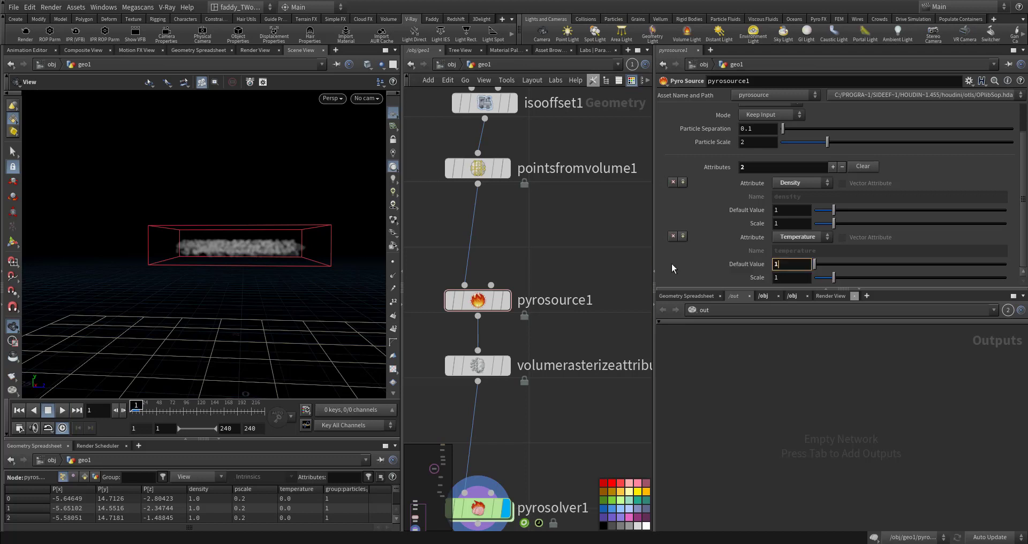
pyautogui.write('1')
pyautogui.press('Return')
pyautogui.moveTo(606, 253); pyautogui.dragTo(607, 218, button='middle')
pyautogui.press('Up')
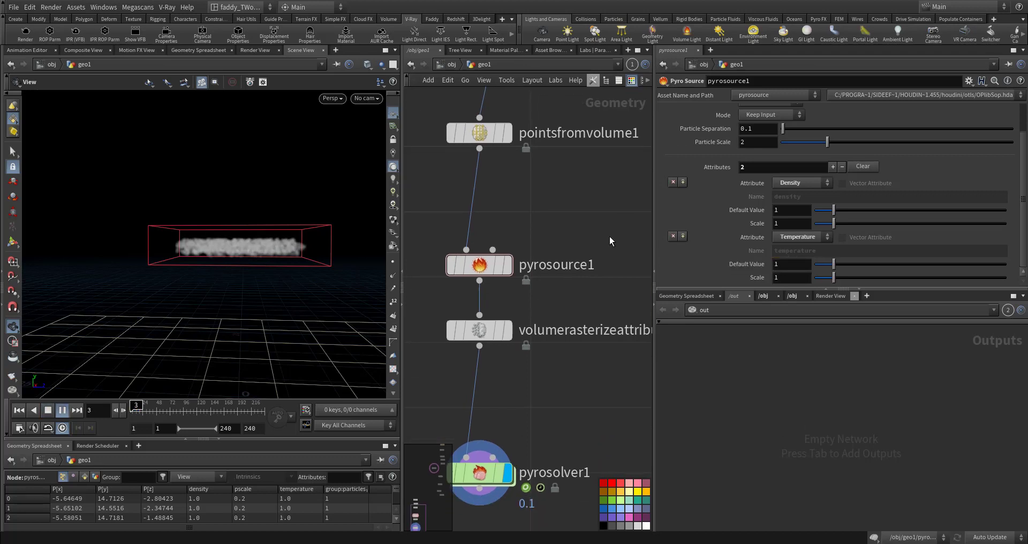
pyautogui.hotkey('ctrl', 'Up')
# Set the Pyro Solver's buoyancy scale to -1 in its shape settings.
pyautogui.moveTo(615, 264); pyautogui.dragTo(612, 165, button='middle')
pyautogui.moveTo(601, 280); pyautogui.dragTo(631, 223, button='middle')
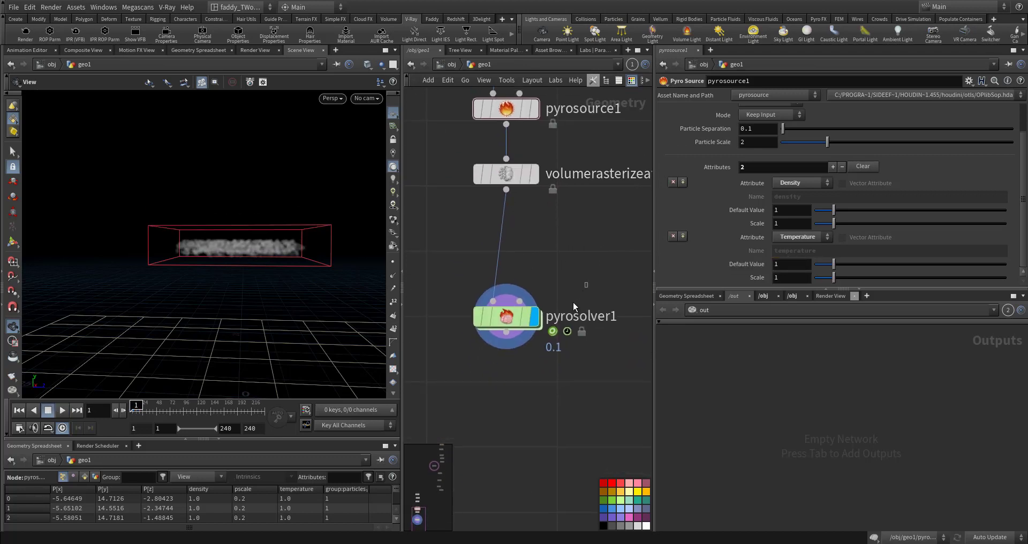
pyautogui.moveTo(574, 303); pyautogui.dragTo(523, 332)
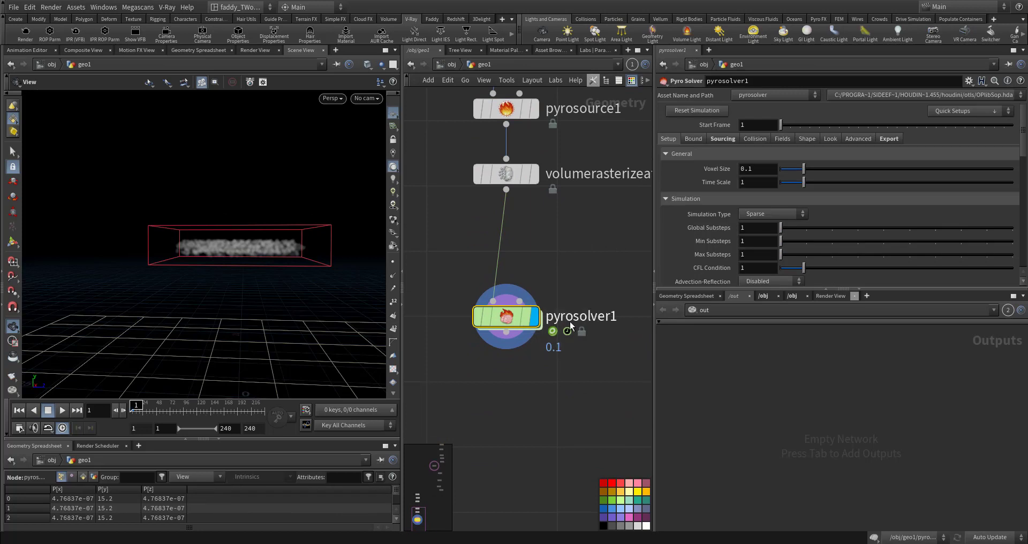
pyautogui.click(783, 139)
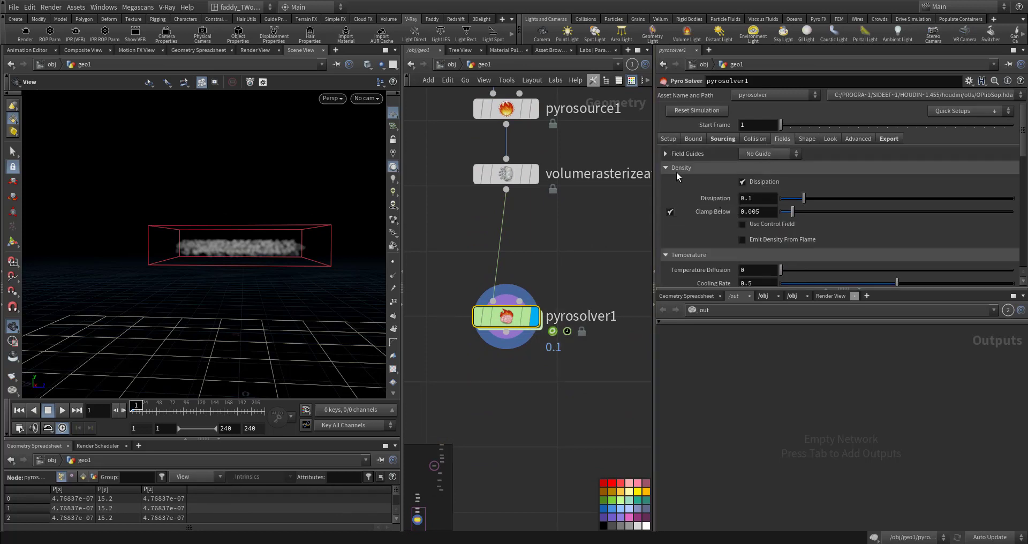
pyautogui.scroll(-3, 704, 227)
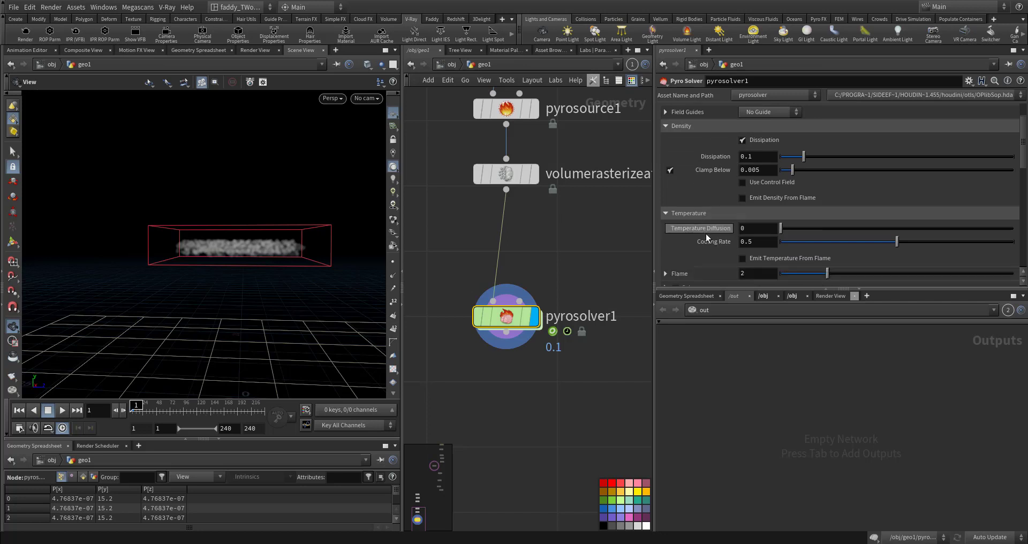
pyautogui.scroll(3, 715, 229)
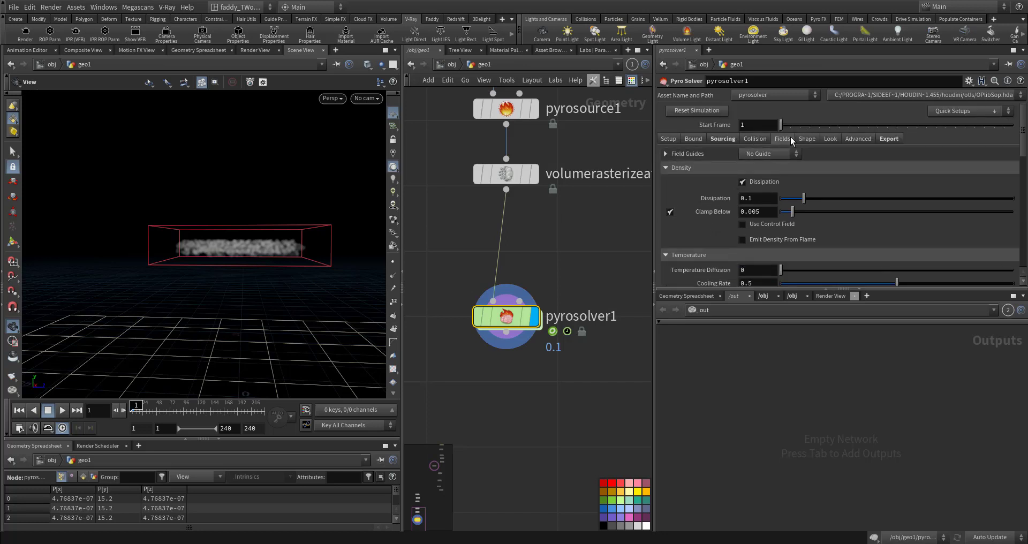
pyautogui.click(807, 139)
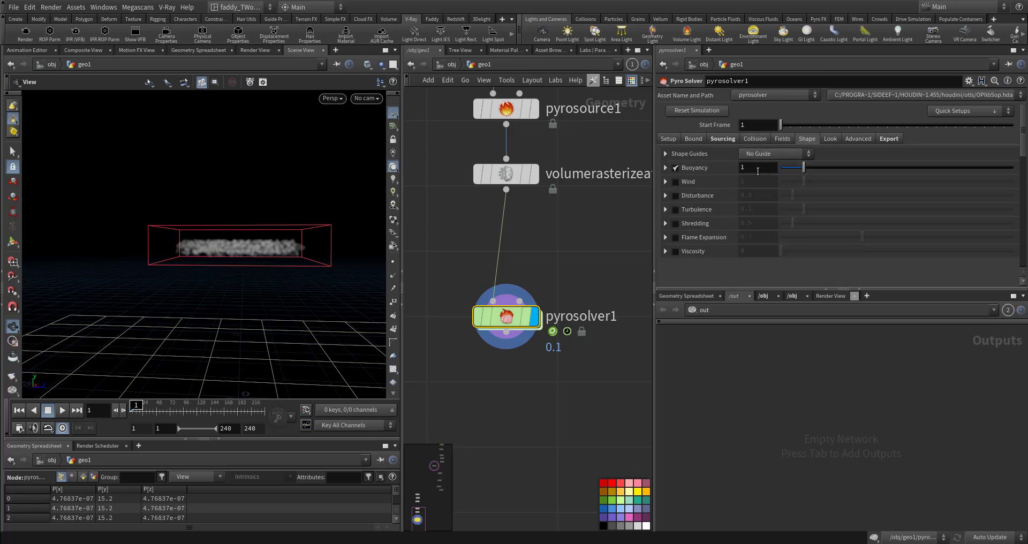
pyautogui.moveTo(755, 170); pyautogui.dragTo(722, 170)
pyautogui.click(666, 168)
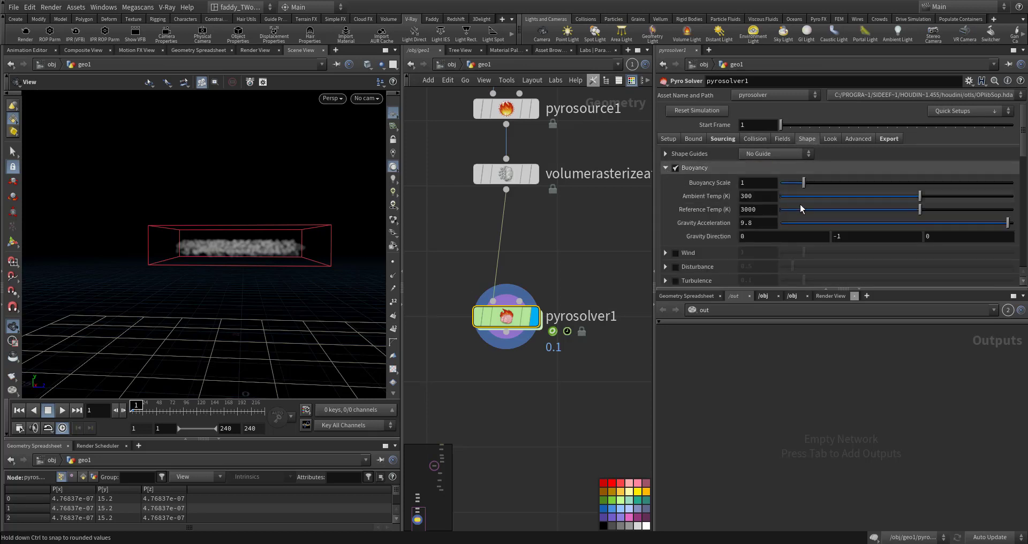
pyautogui.moveTo(756, 185); pyautogui.dragTo(712, 186)
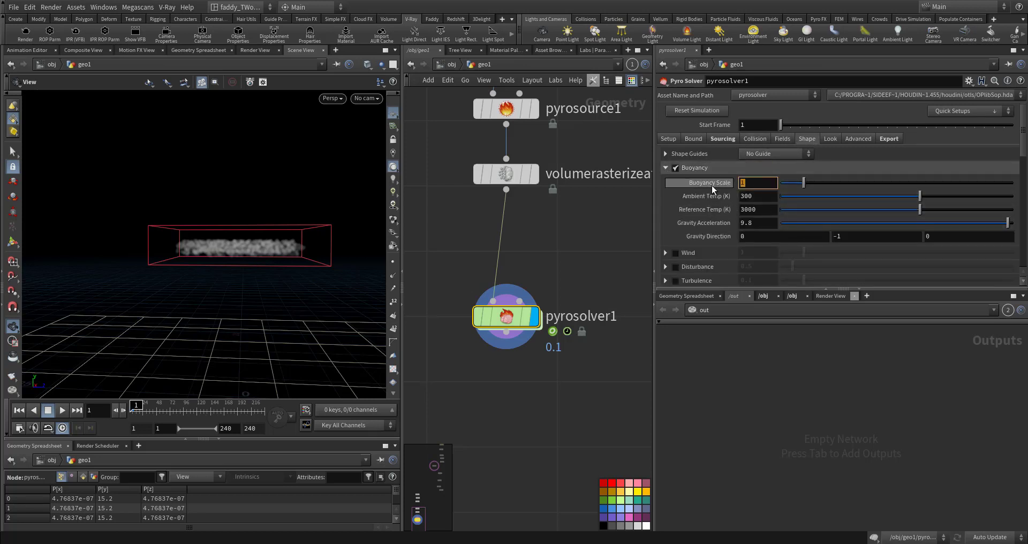
pyautogui.write('-1')
pyautogui.press('Return')
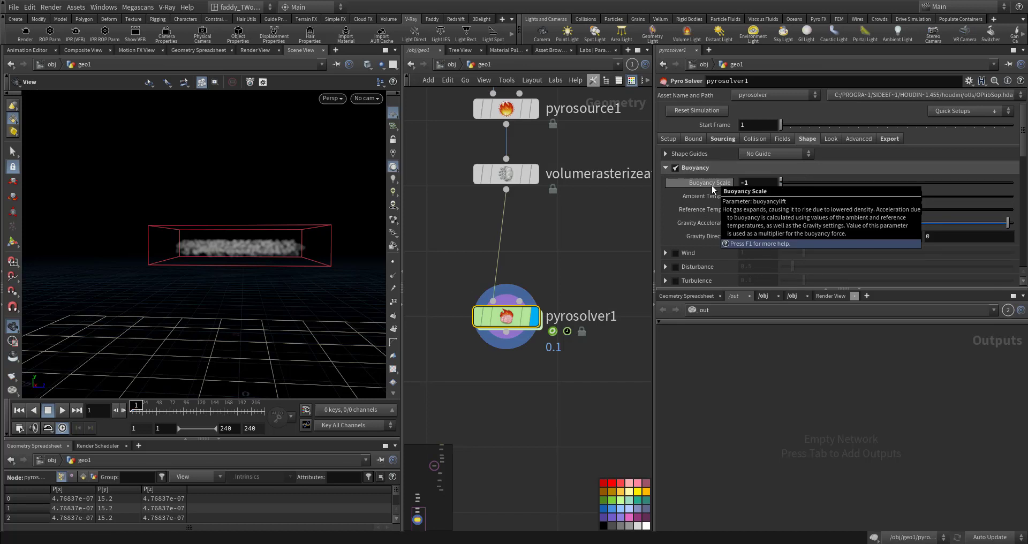
# Play the simulation to check the smoke's motion with negative buoyancy, and return to the first frame.
pyautogui.press('Up')
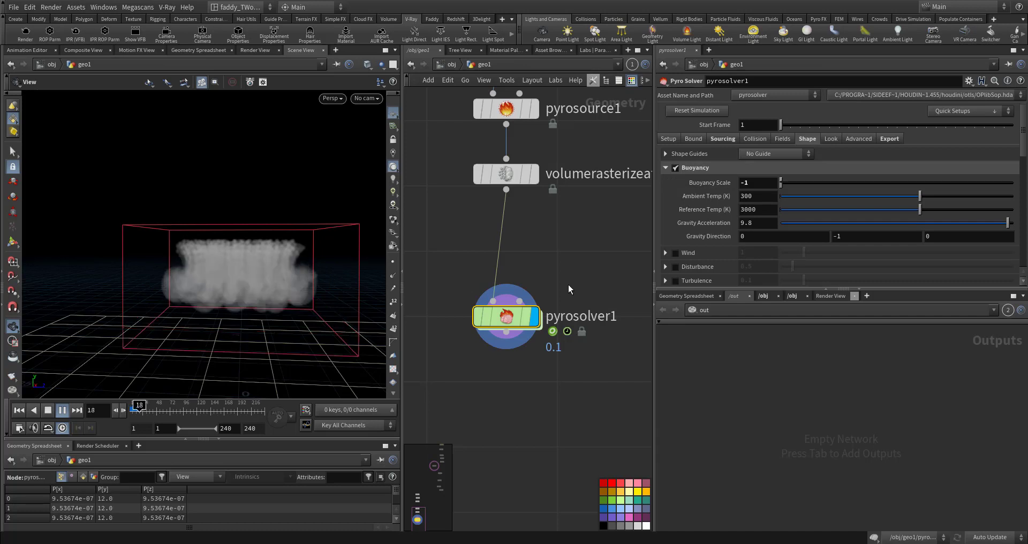
pyautogui.press('Up')
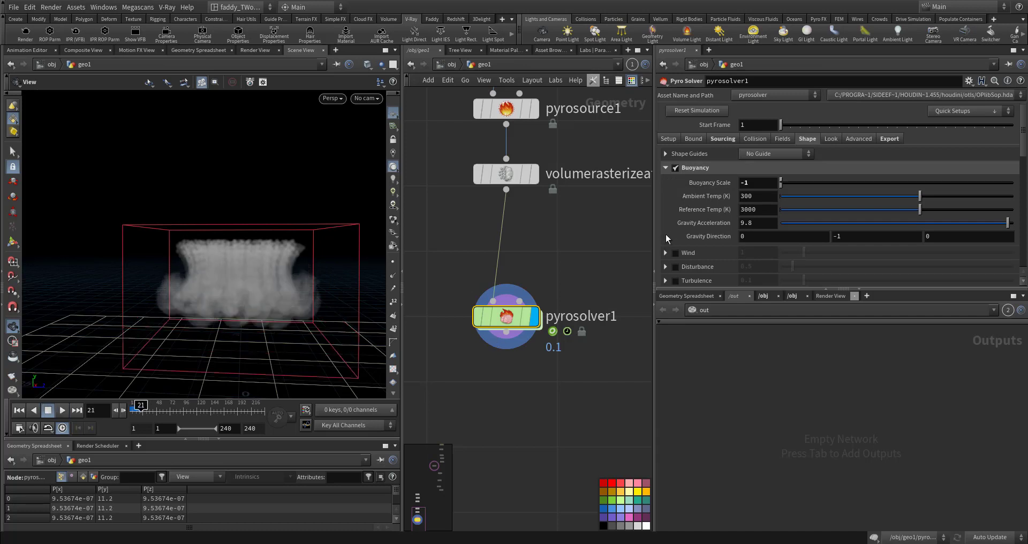
pyautogui.hotkey('ctrl', 'Up')
# Set the Pyro Solver's voxel size to 0.25.
pyautogui.click(669, 142)
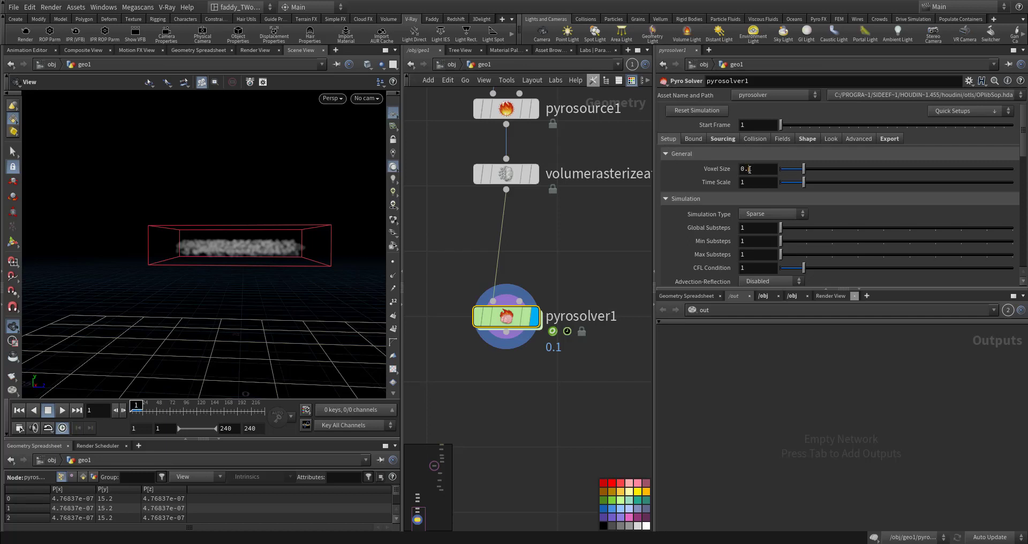
pyautogui.write('25')
pyautogui.press('Return')
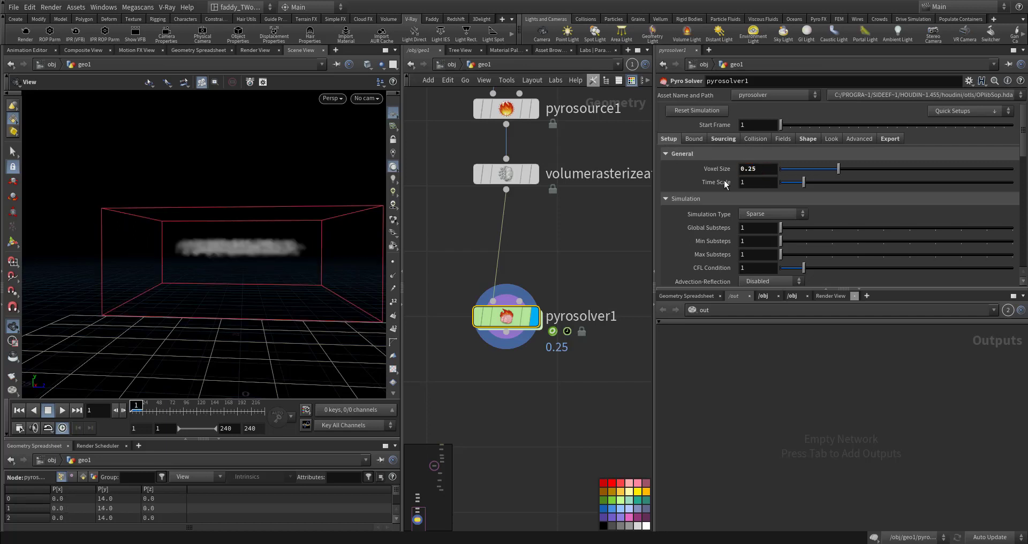
# Play the simulation to check the smoke at the new voxel size, and return to the first frame.
pyautogui.press('Up')
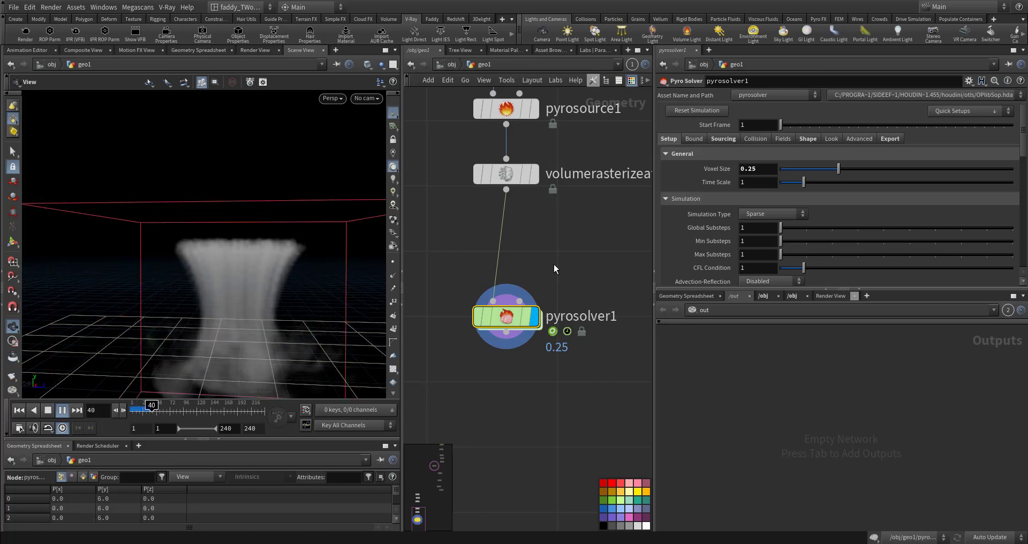
pyautogui.hotkey('ctrl', 'Up')
# Connect the collider branch's VDB null to the Pyro Solver's second input.
pyautogui.moveTo(546, 262); pyautogui.dragTo(473, 224, button='middle')
pyautogui.scroll(-3, 508, 234)
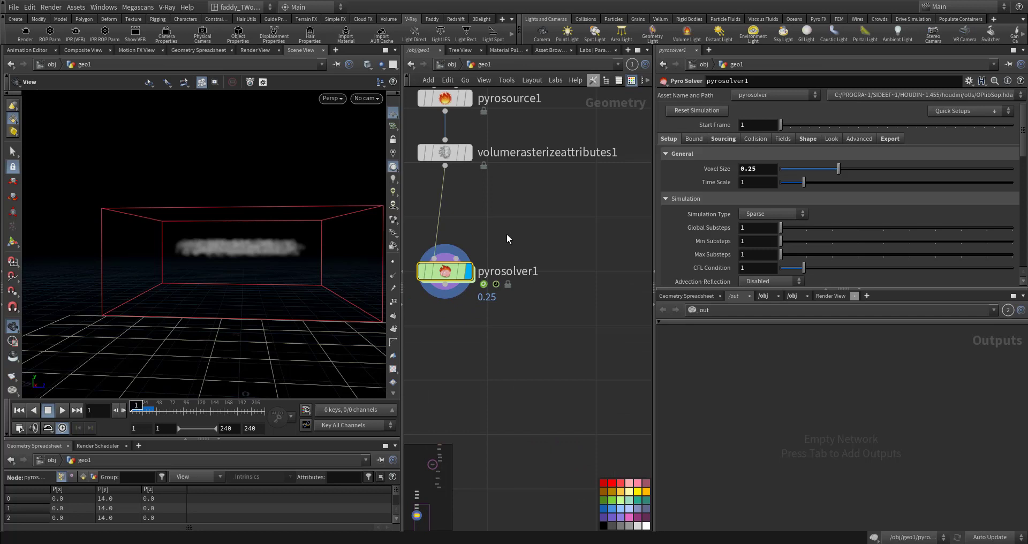
pyautogui.click(473, 251)
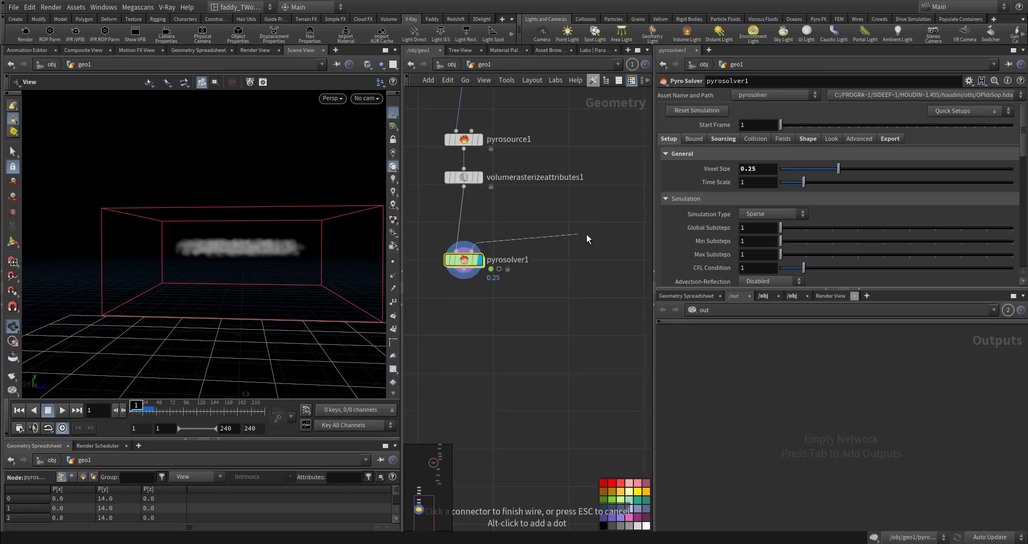
pyautogui.moveTo(641, 233); pyautogui.dragTo(495, 256, button='middle')
pyautogui.scroll(-6, 514, 261)
pyautogui.moveTo(538, 283); pyautogui.dragTo(536, 301, button='middle')
pyautogui.scroll(6, 536, 301)
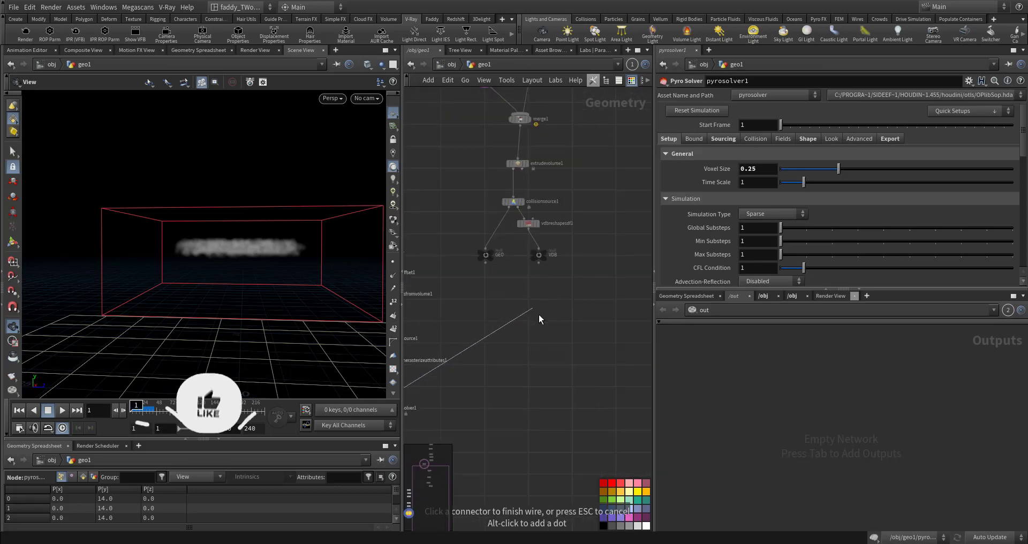
pyautogui.press('f')
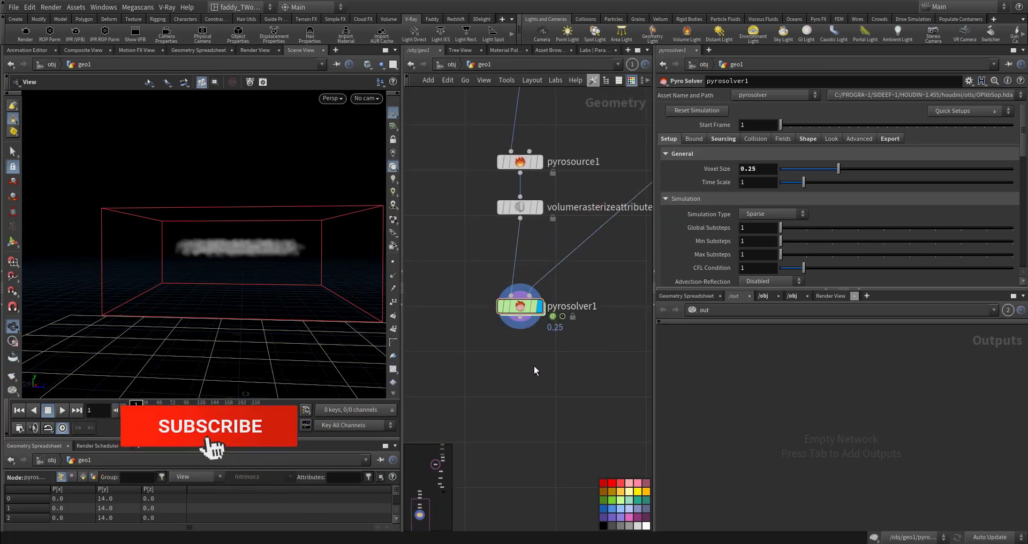
# Play the simulation with the collider connected, stop it and examine the falling smoke from another angle.
pyautogui.press('Up')
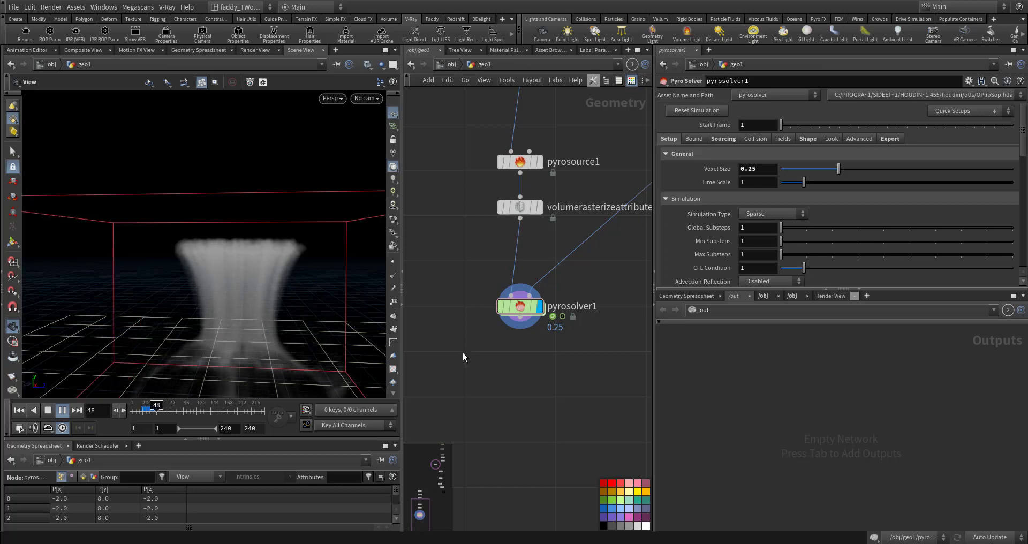
pyautogui.press('Escape')
pyautogui.moveTo(317, 334); pyautogui.dragTo(276, 256)
pyautogui.moveTo(276, 257); pyautogui.dragTo(269, 339, button='middle')
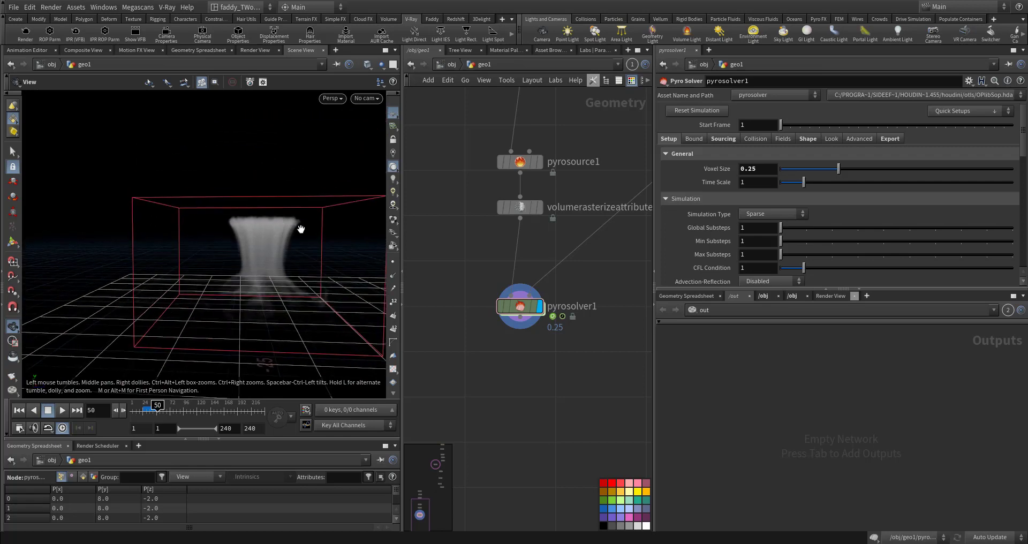
# Display the tube1 source shape and show the GEO collider null as a template alongside it.
pyautogui.moveTo(455, 103); pyautogui.dragTo(438, 261, button='middle')
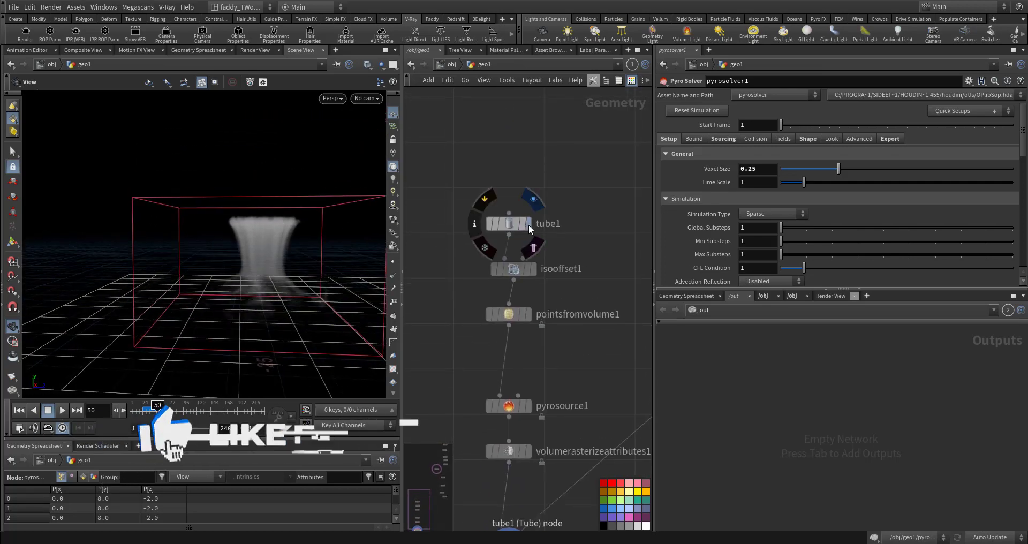
pyautogui.click(528, 225)
pyautogui.click(513, 223)
pyautogui.moveTo(644, 264); pyautogui.dragTo(489, 291, button='middle')
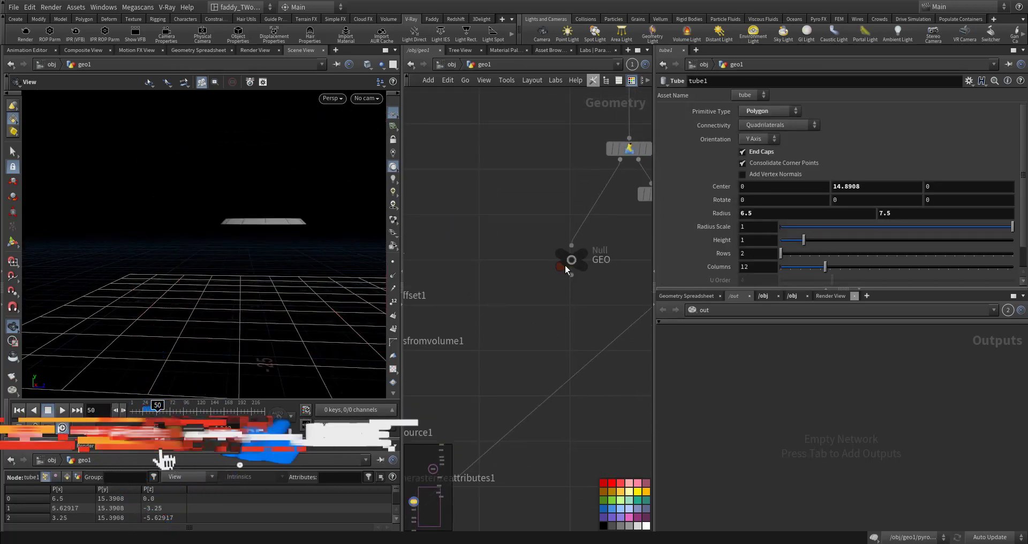
pyautogui.moveTo(566, 265)
pyautogui.click(589, 279)
pyautogui.moveTo(449, 243); pyautogui.dragTo(534, 248, button='middle')
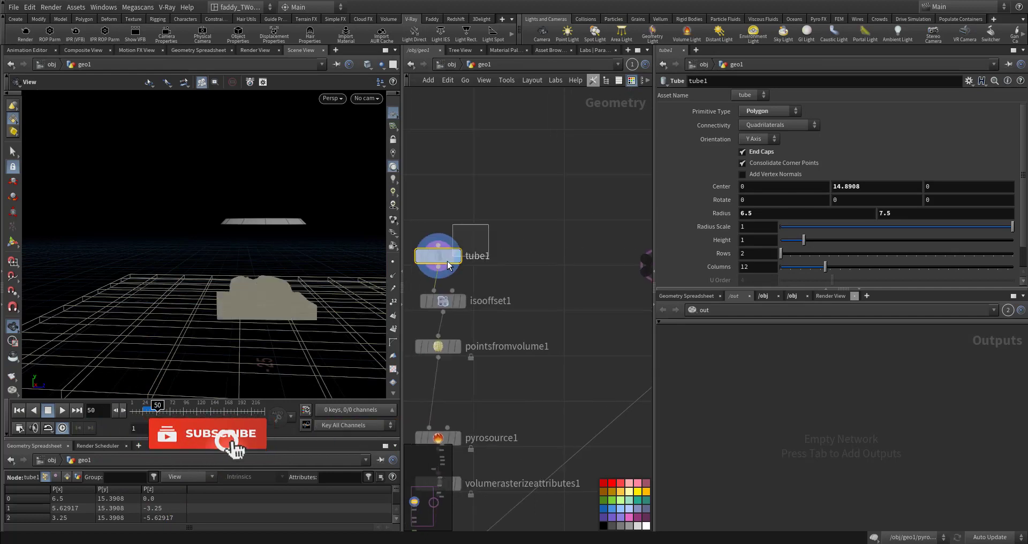
# Lower the tube closer to the rock collider, to a centre height of about 10.07.
pyautogui.moveTo(289, 259)
pyautogui.mouseDown()
pyautogui.moveTo(300, 294)
pyautogui.moveTo(292, 268)
pyautogui.mouseUp()
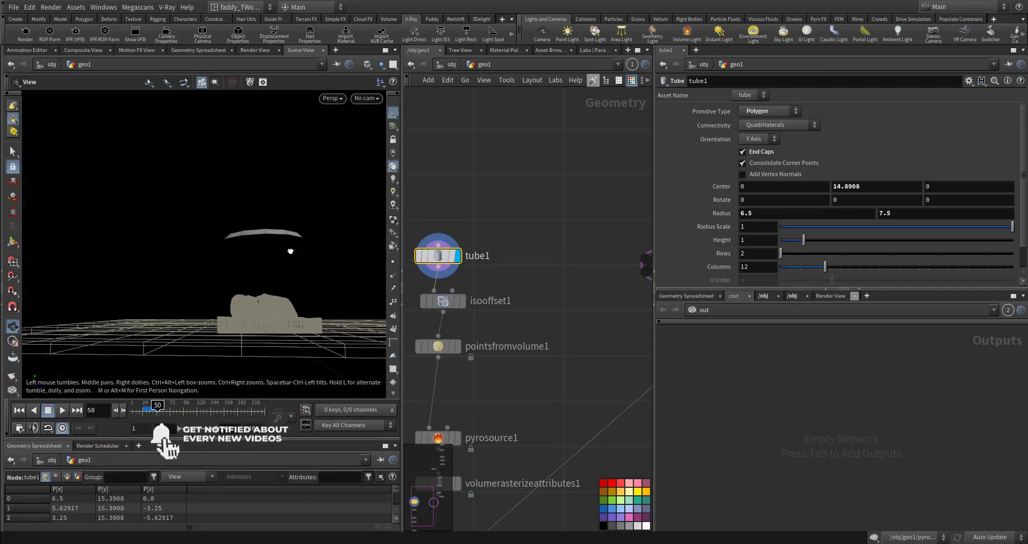
pyautogui.press('Return')
pyautogui.moveTo(261, 185); pyautogui.dragTo(257, 299)
pyautogui.moveTo(551, 470); pyautogui.dragTo(599, 345, button='middle')
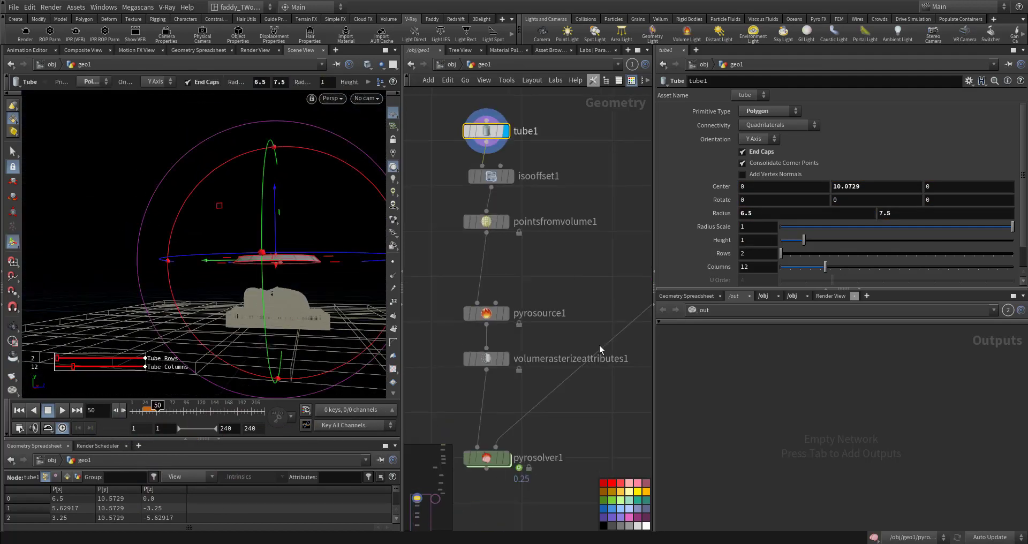
# Display the Pyro Solver's result again, return to the first frame and leave the tube's transform handles.
pyautogui.moveTo(544, 396); pyautogui.dragTo(512, 277, button='middle')
pyautogui.click(473, 341)
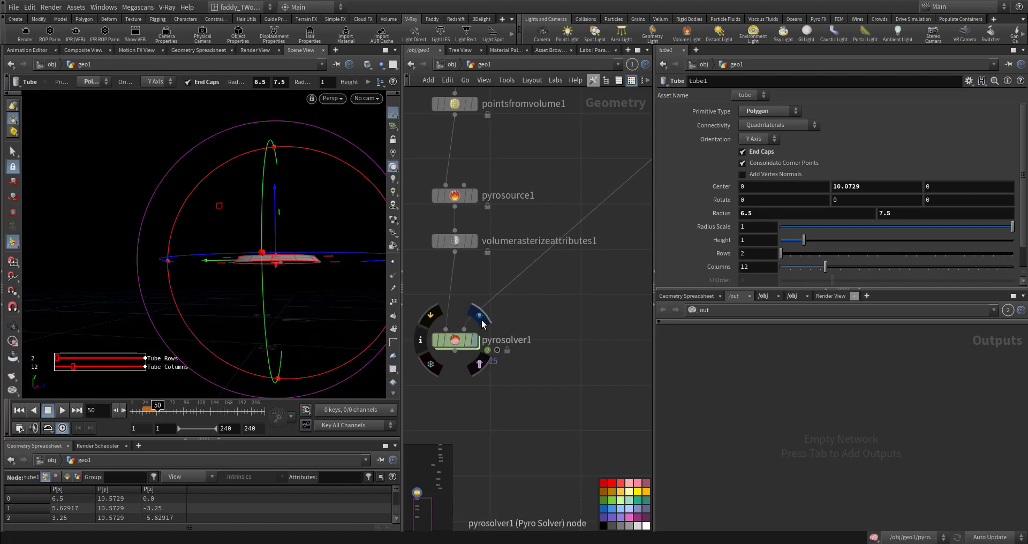
pyautogui.hotkey('ctrl', 'Up')
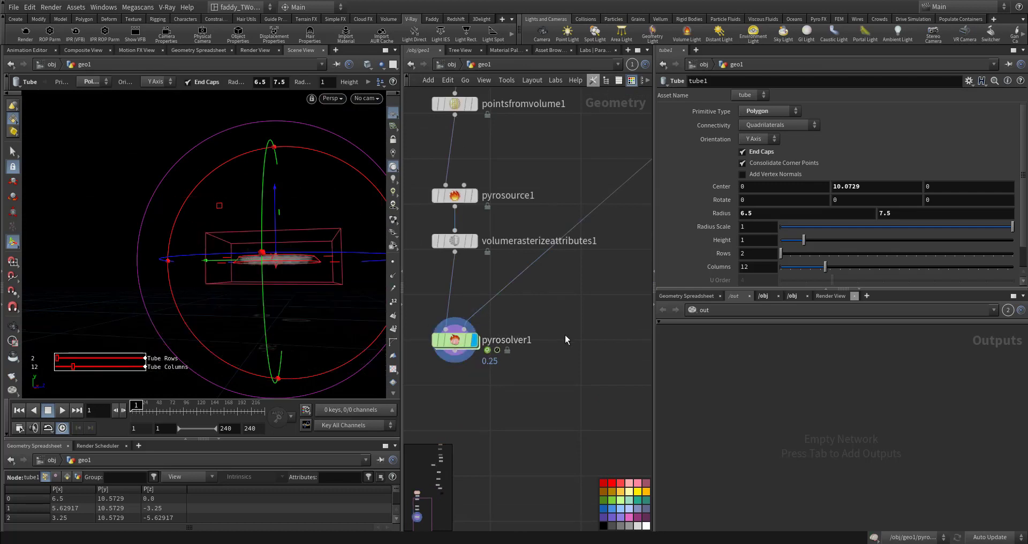
pyautogui.press('Escape')
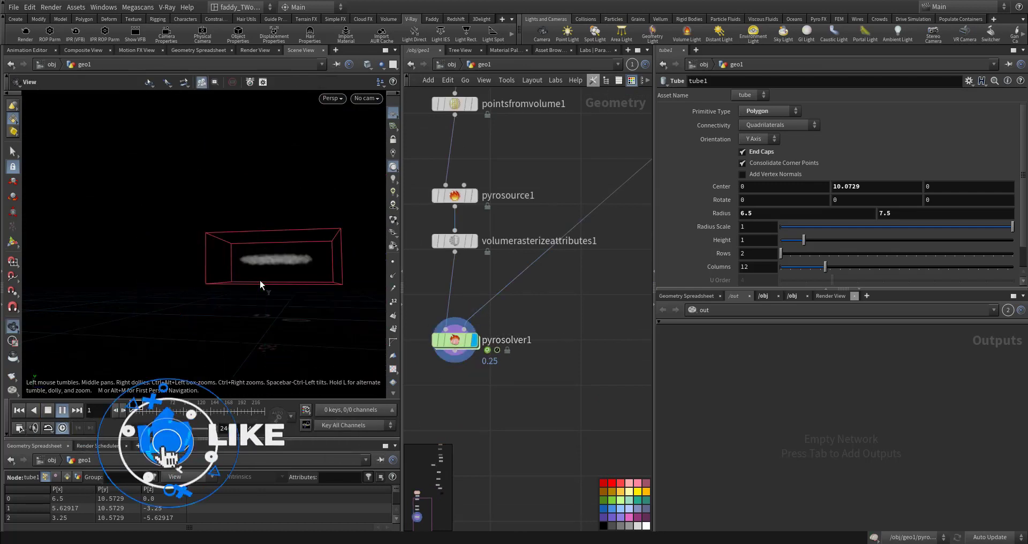
# Play the simulation from the lowered source and examine up close how the smoke hits the collider.
pyautogui.press('Up')
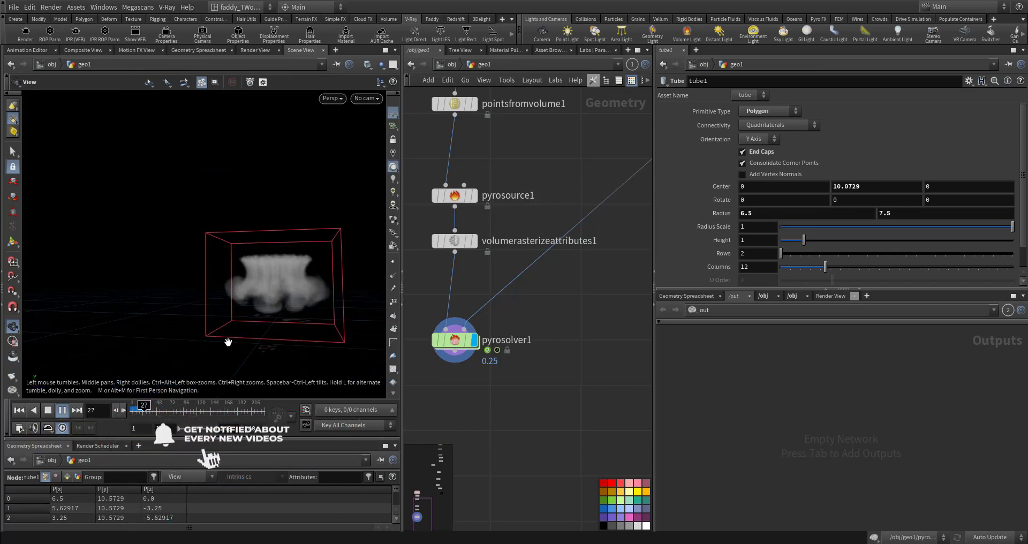
pyautogui.press('Up')
pyautogui.moveTo(340, 276); pyautogui.dragTo(295, 329, button='right')
pyautogui.moveTo(295, 329)
pyautogui.mouseDown()
pyautogui.moveTo(329, 337)
pyautogui.moveTo(298, 336)
pyautogui.moveTo(305, 321)
pyautogui.mouseUp()
pyautogui.moveTo(306, 321); pyautogui.dragTo(285, 296, button='middle')
pyautogui.moveTo(284, 296); pyautogui.dragTo(328, 278, button='right')
pyautogui.press('Up')
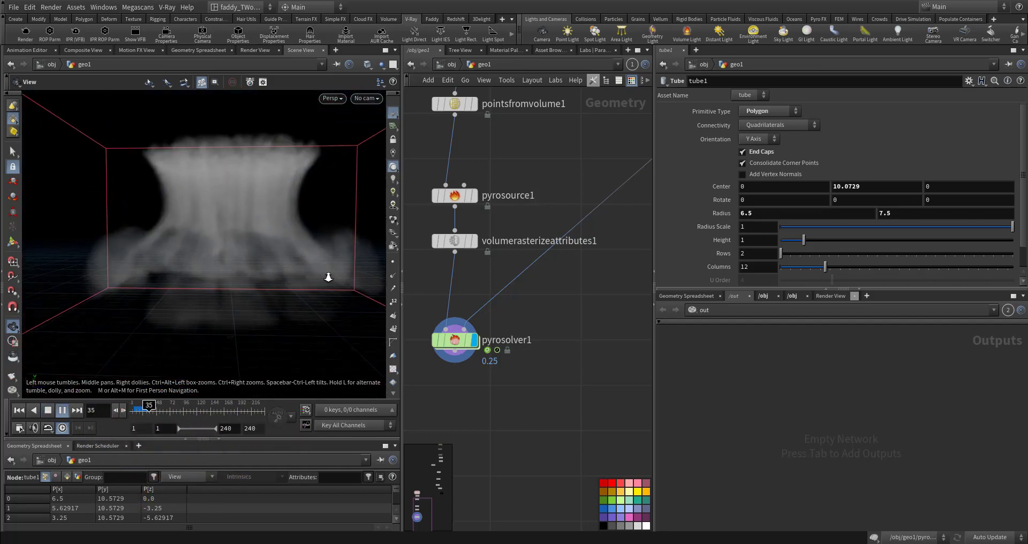
pyautogui.scroll(2, 328, 277)
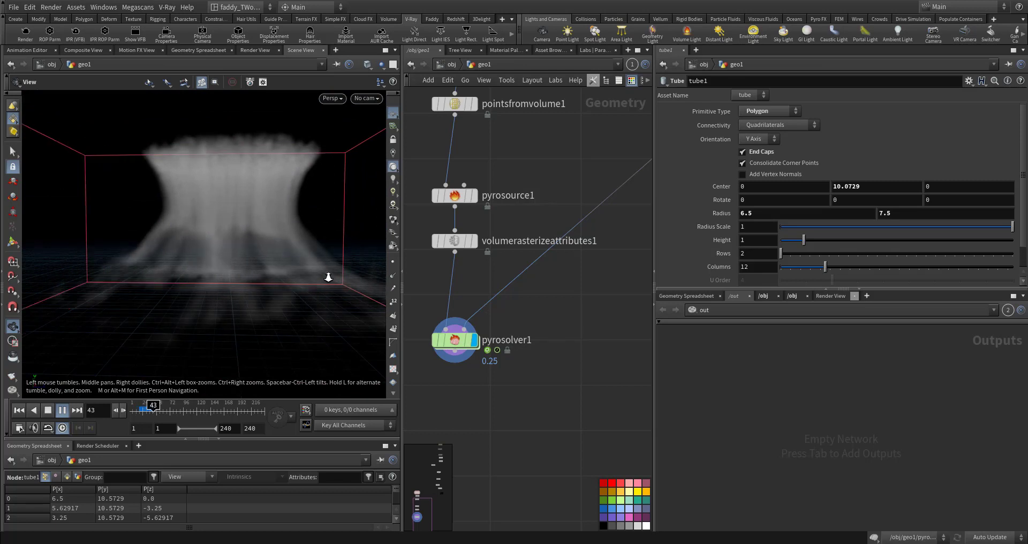
# Set the Pyro Solver's density dissipation to 0.025 in its field settings.
pyautogui.click(465, 340)
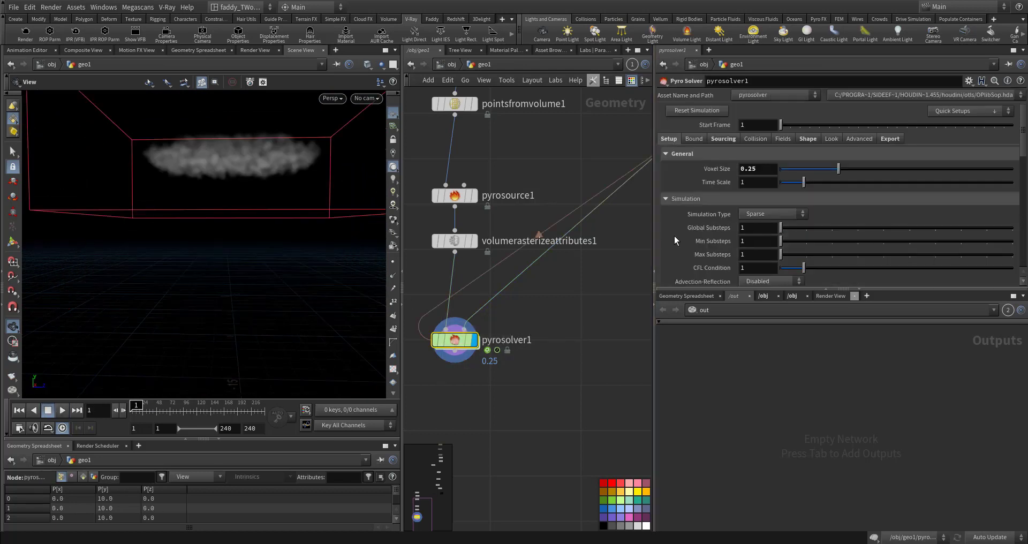
pyautogui.click(808, 139)
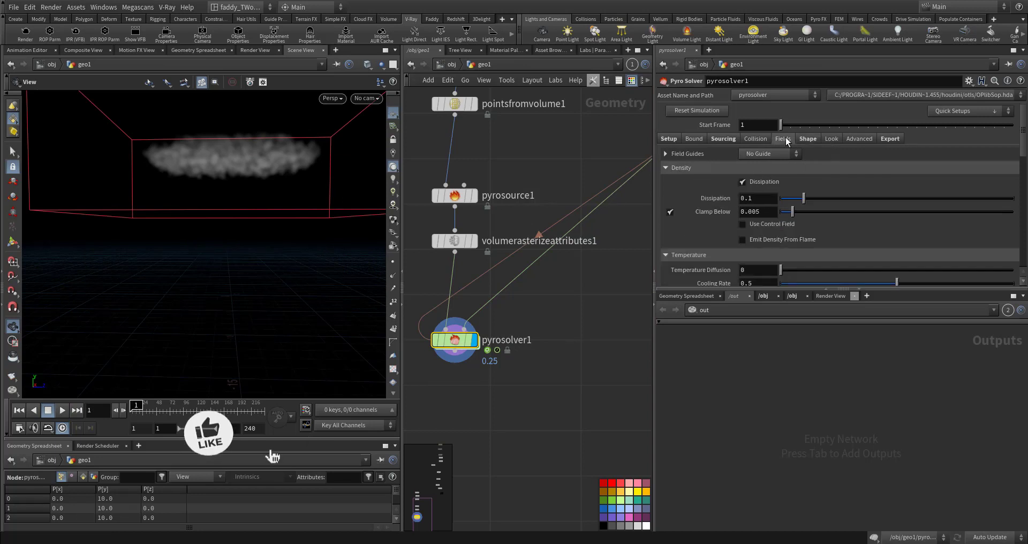
pyautogui.scroll(-1, 722, 200)
pyautogui.scroll(-1, 723, 203)
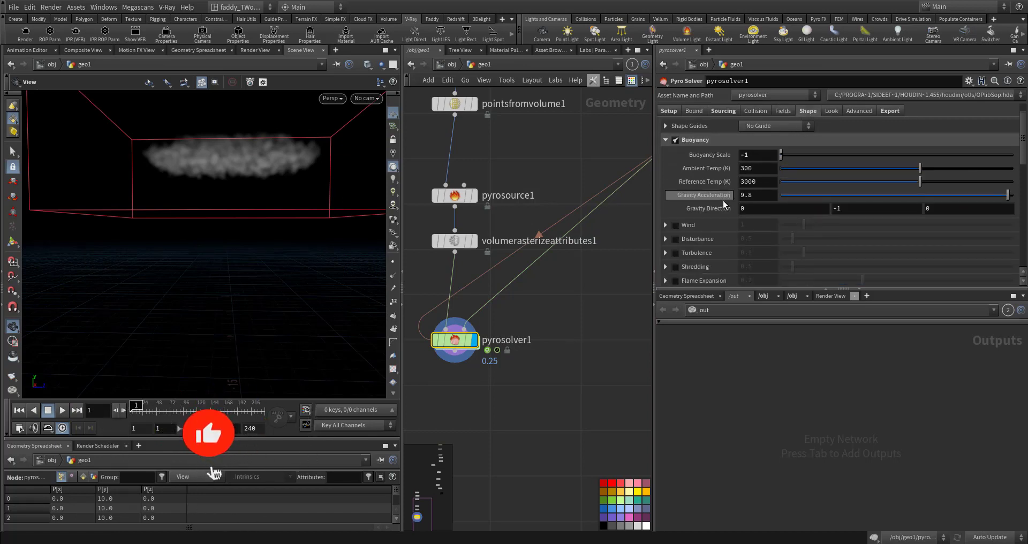
pyautogui.scroll(-2, 689, 270)
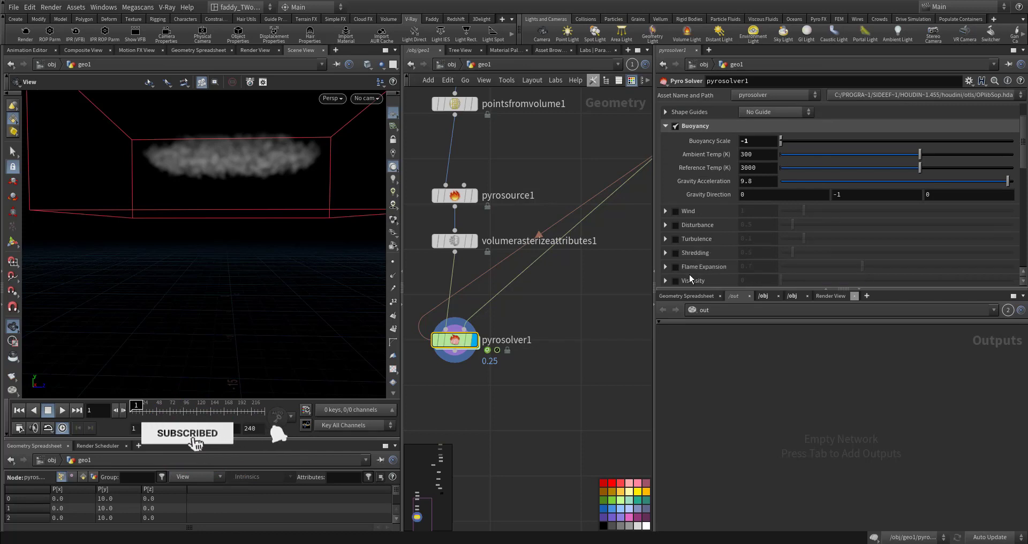
pyautogui.scroll(5, 690, 265)
pyautogui.click(783, 140)
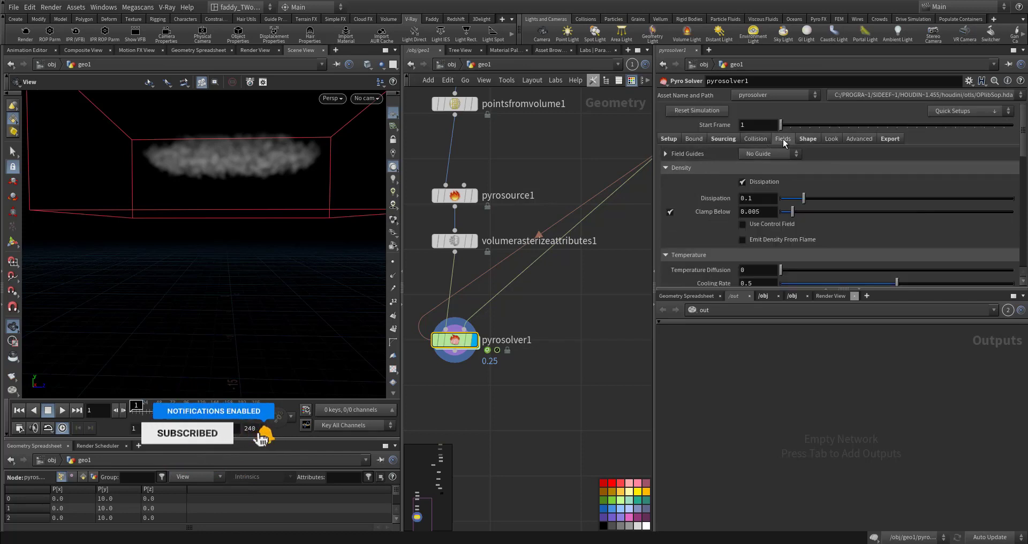
pyautogui.moveTo(748, 200); pyautogui.dragTo(762, 197)
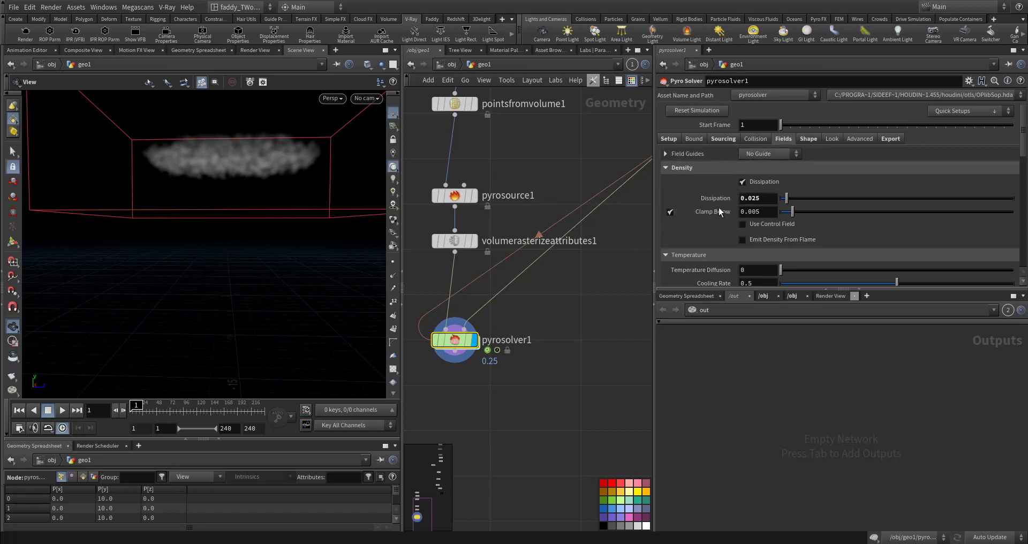
# Enable viscosity in the Pyro Solver's shape settings with a value of 1, and replay the simulation.
pyautogui.scroll(-6, 715, 219)
pyautogui.scroll(6, 756, 139)
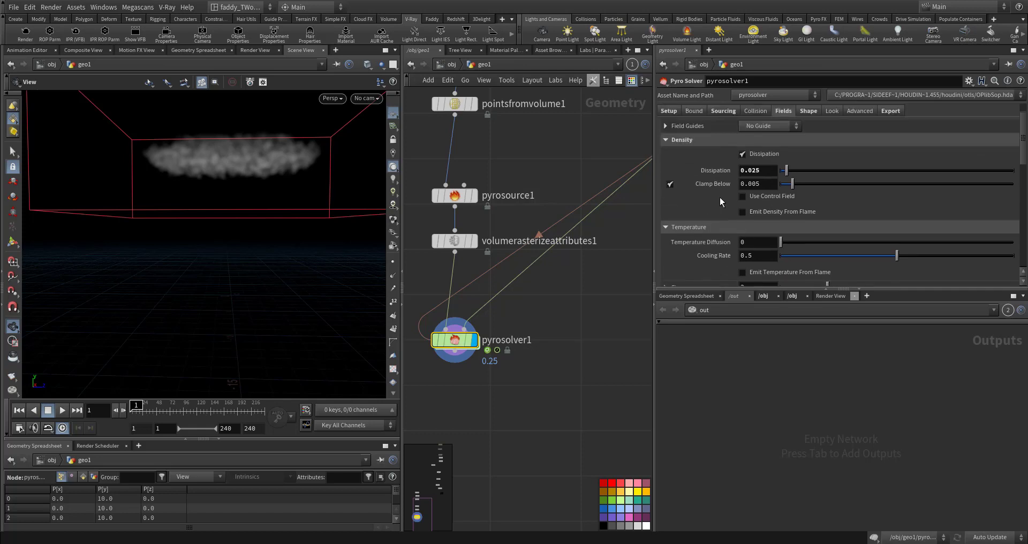
pyautogui.click(808, 139)
pyautogui.scroll(-4, 723, 226)
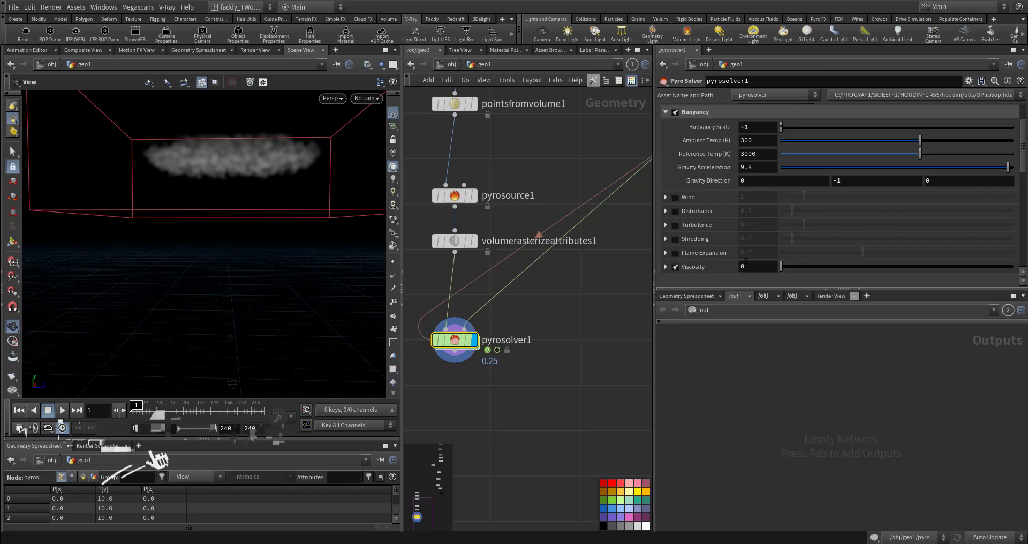
pyautogui.moveTo(746, 263); pyautogui.dragTo(729, 263)
pyautogui.write('1')
pyautogui.press('Return')
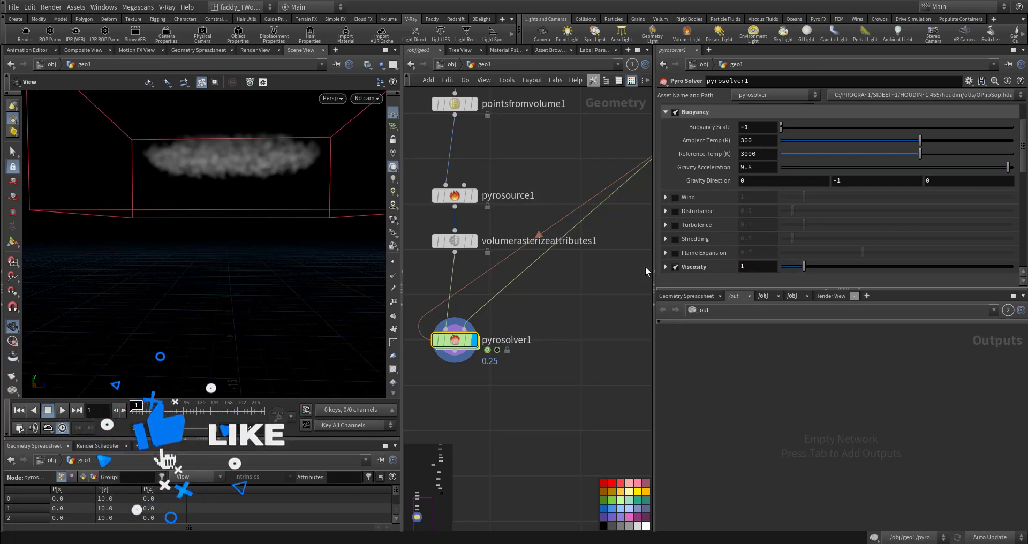
pyautogui.press('Up')
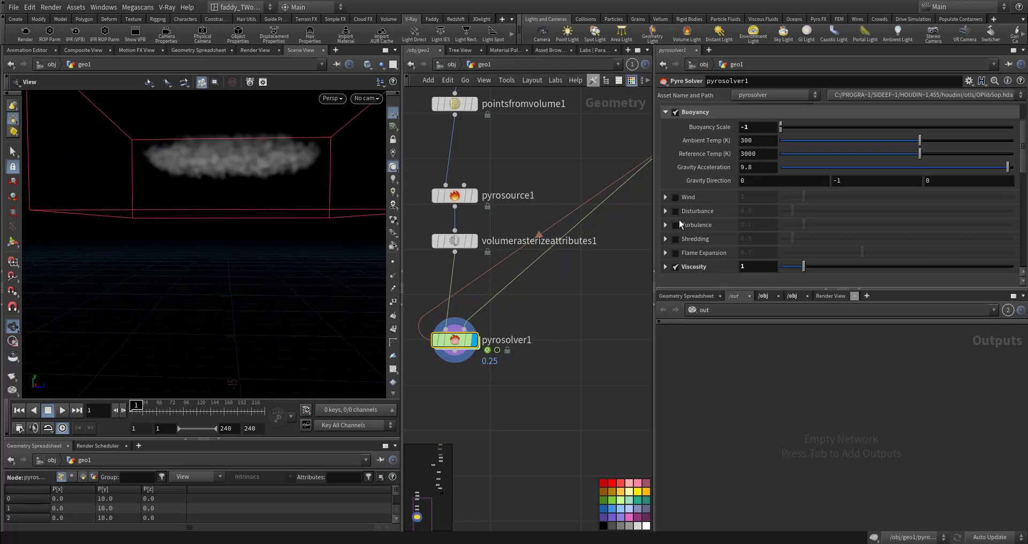
# Enable the Pyro Solver's disturbance with a value of 25, preview the simulation and rewind it.
pyautogui.click(675, 211)
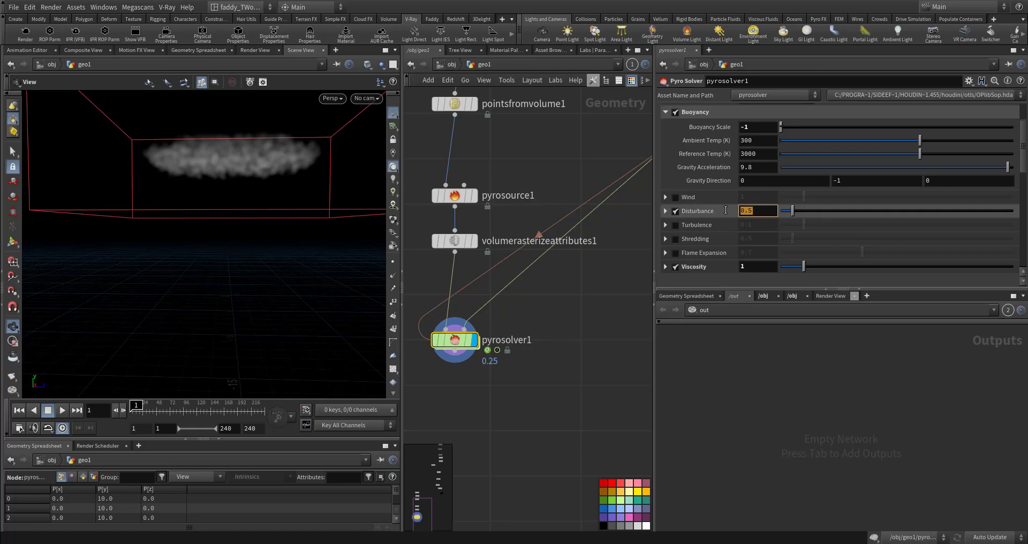
pyautogui.press('Return')
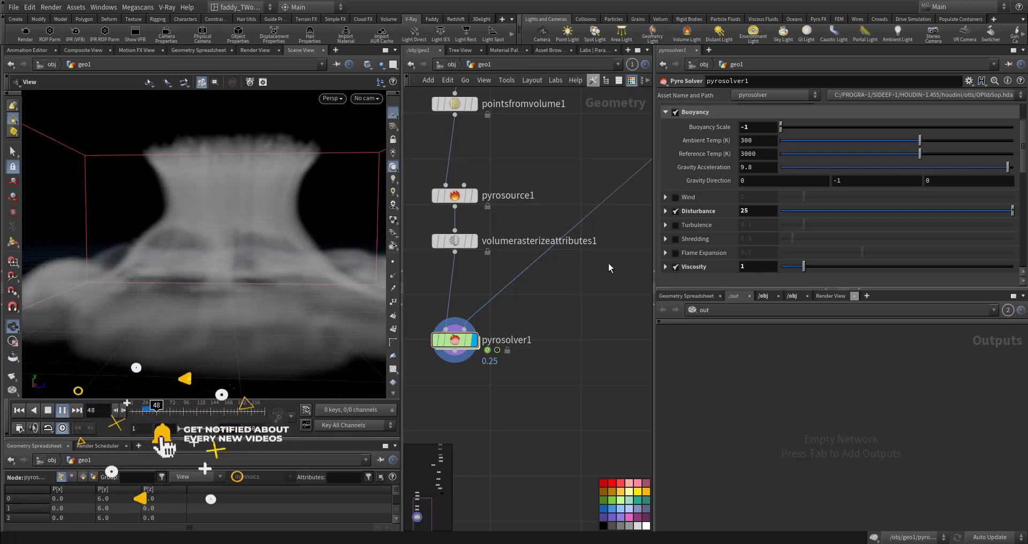
pyautogui.scroll(3, 690, 200)
pyautogui.hotkey('ctrl', 'Up')
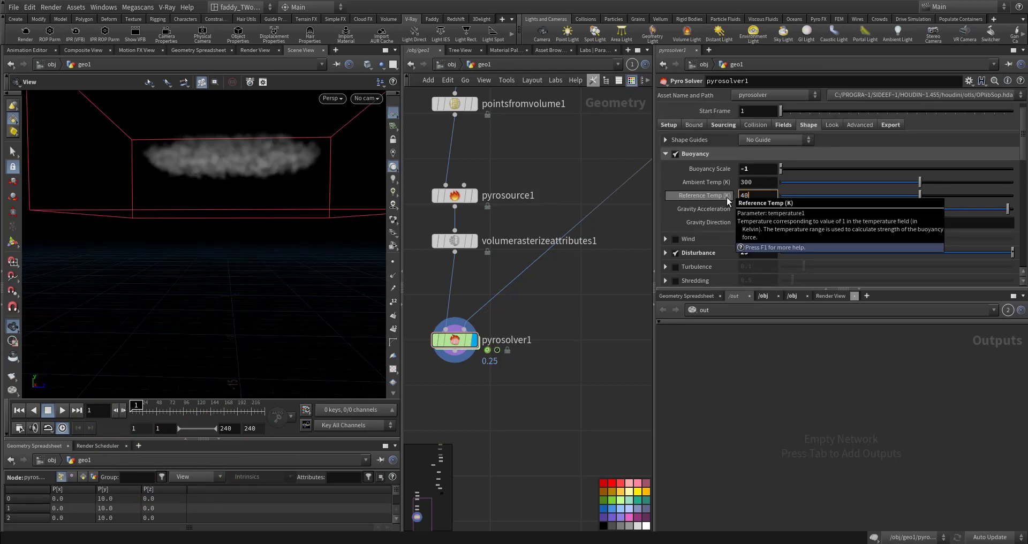
# Try a buoyancy reference temperature of 400 K on the Pyro Solver, play briefly and rewind.
pyautogui.write('400')
pyautogui.press('Return')
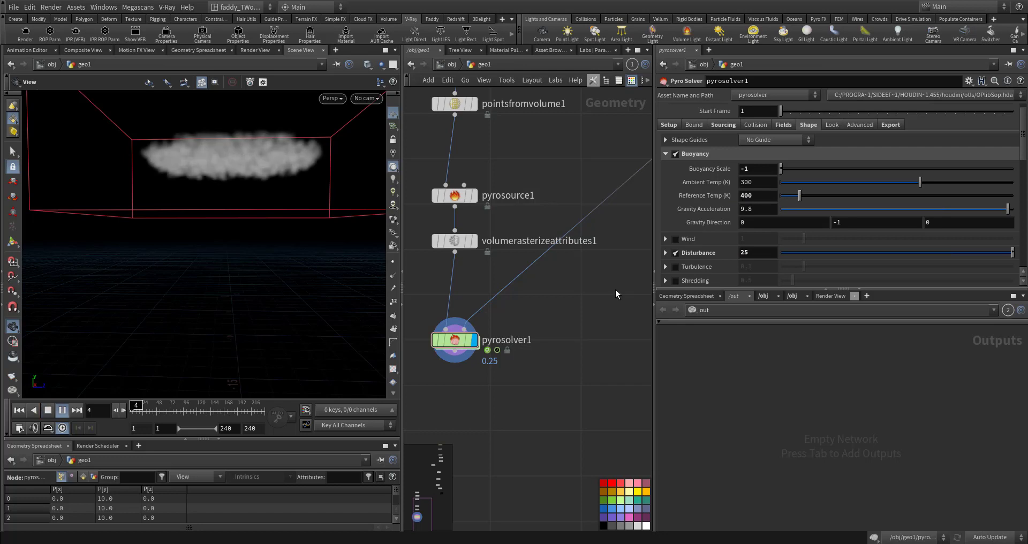
pyautogui.hotkey('ctrl', 'Up')
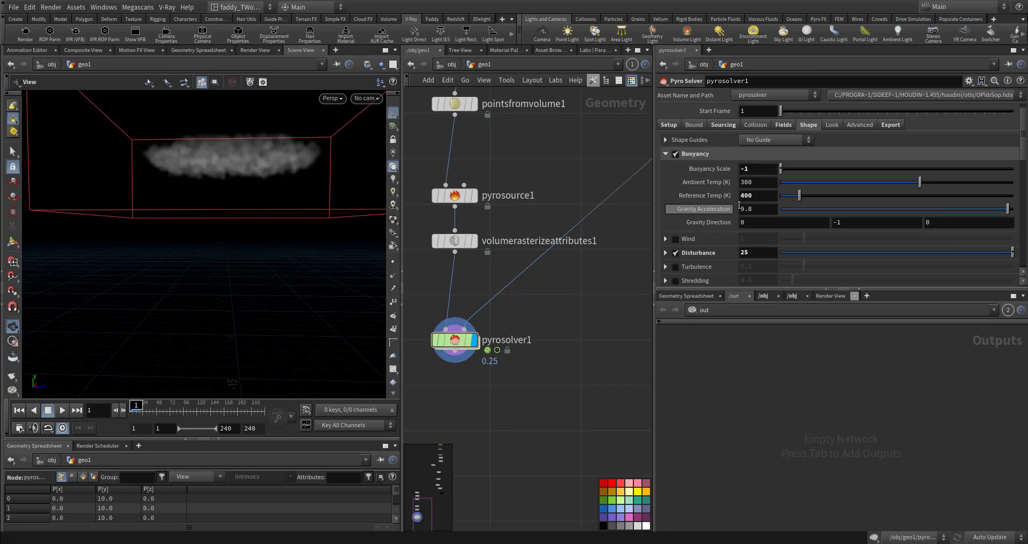
# Set the Pyro Solver's buoyancy reference temperature to 500 K, preview the simulation and return to the first frame.
pyautogui.click(720, 195)
pyautogui.write('500')
pyautogui.press('Return')
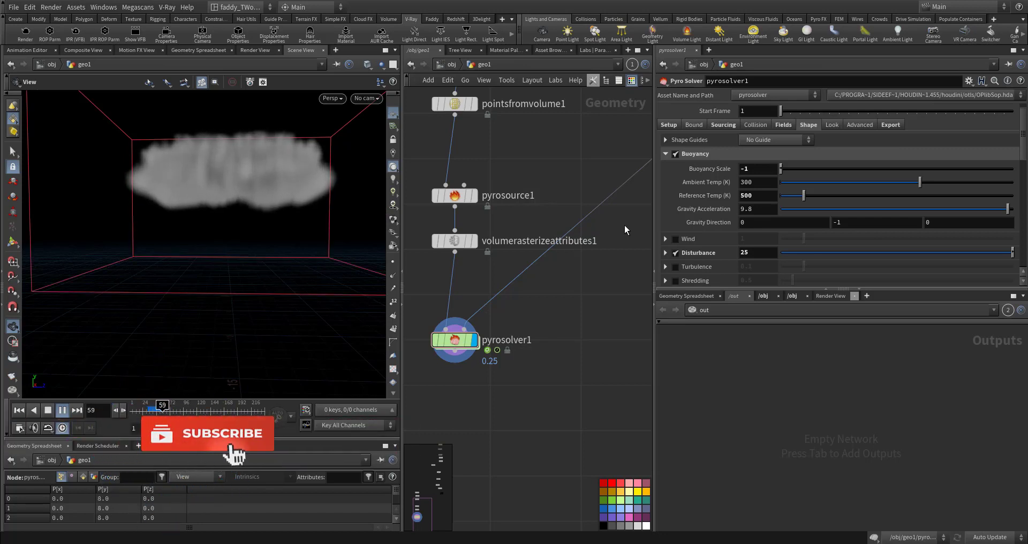
pyautogui.hotkey('ctrl', 'Up')
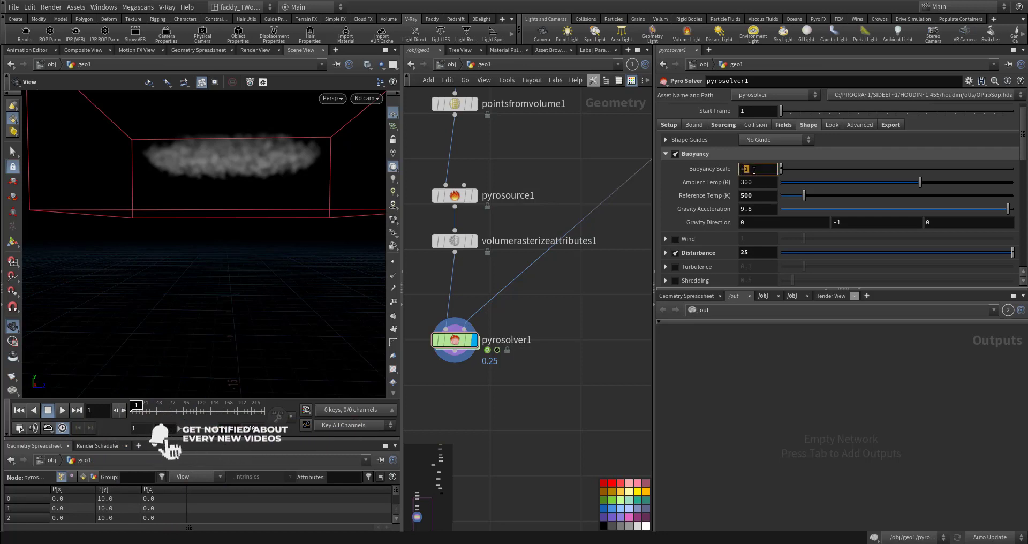
# Set the Pyro Solver's buoyancy scale to -5 and preview the simulation.
pyautogui.press('Up')
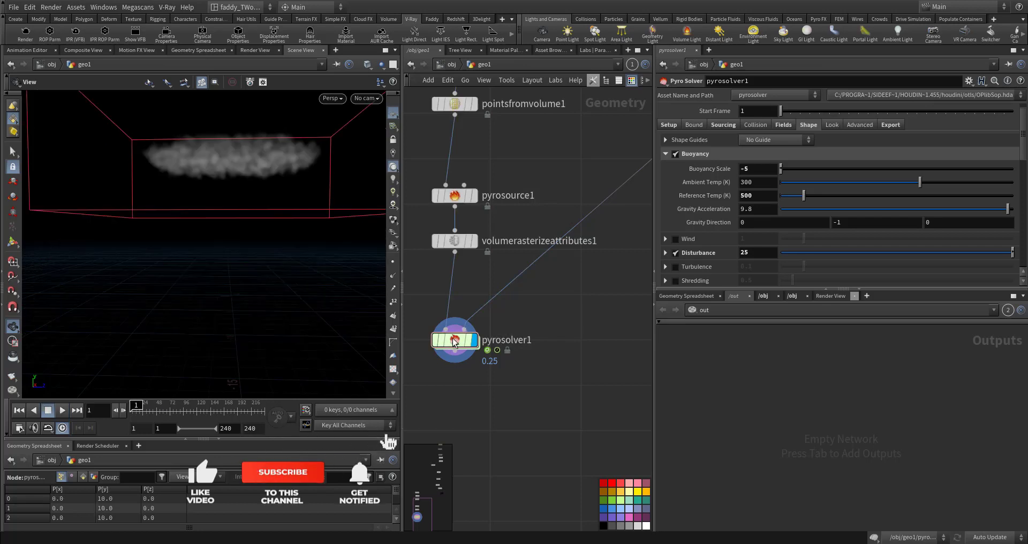
# Add a Gas Vortex Boost node in the Pyro Solver's FORCES network with a swirl size of 1.
pyautogui.moveTo(567, 333); pyautogui.dragTo(596, 267, button='middle')
pyautogui.scroll(5, 545, 271)
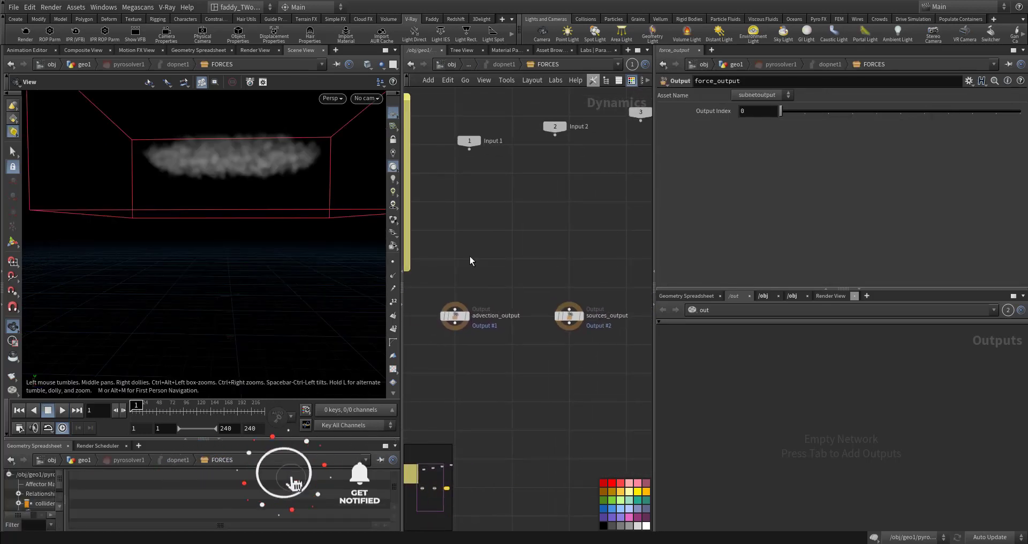
pyautogui.press('Tab')
pyautogui.moveTo(512, 336)
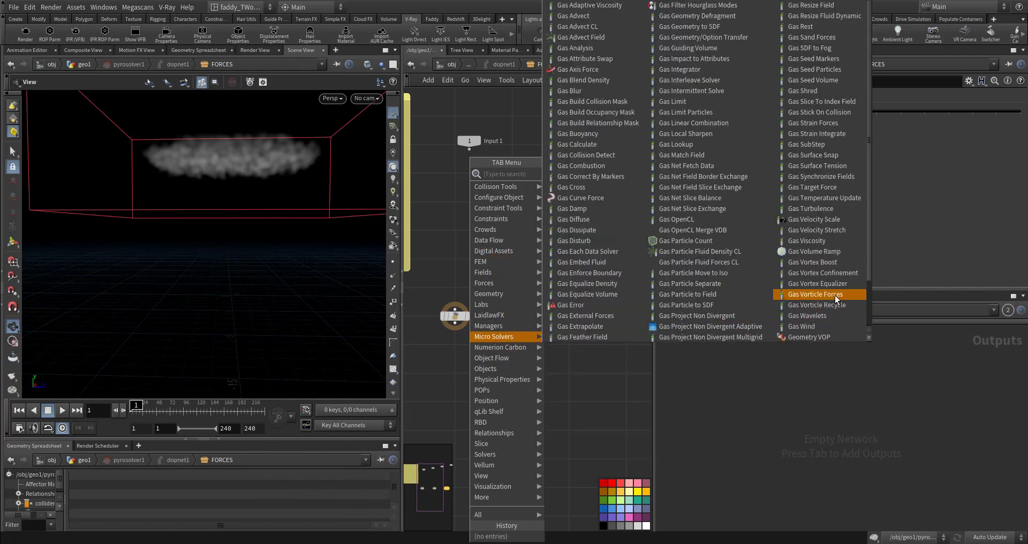
pyautogui.click(839, 263)
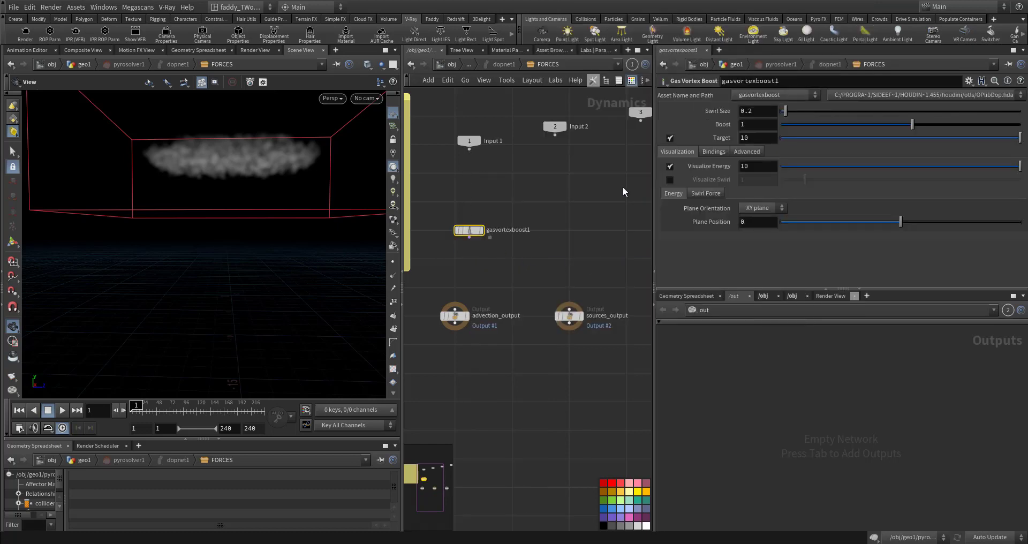
pyautogui.write('1')
pyautogui.press('Return')
# Add a Gas Vortex Confinement node beside the vortex boost with a confinement scale of 0.75.
pyautogui.click(527, 254)
pyautogui.press('Tab')
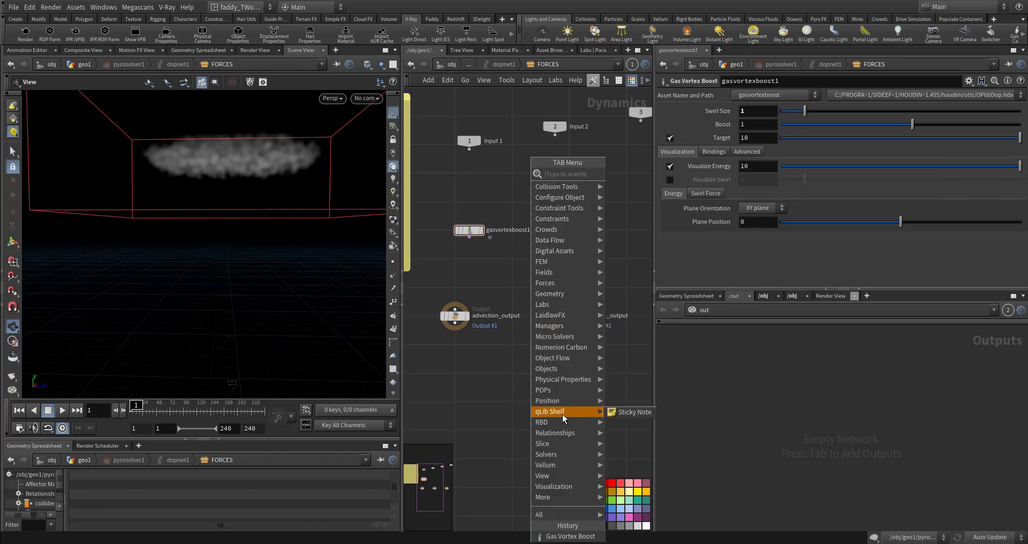
pyautogui.moveTo(576, 337)
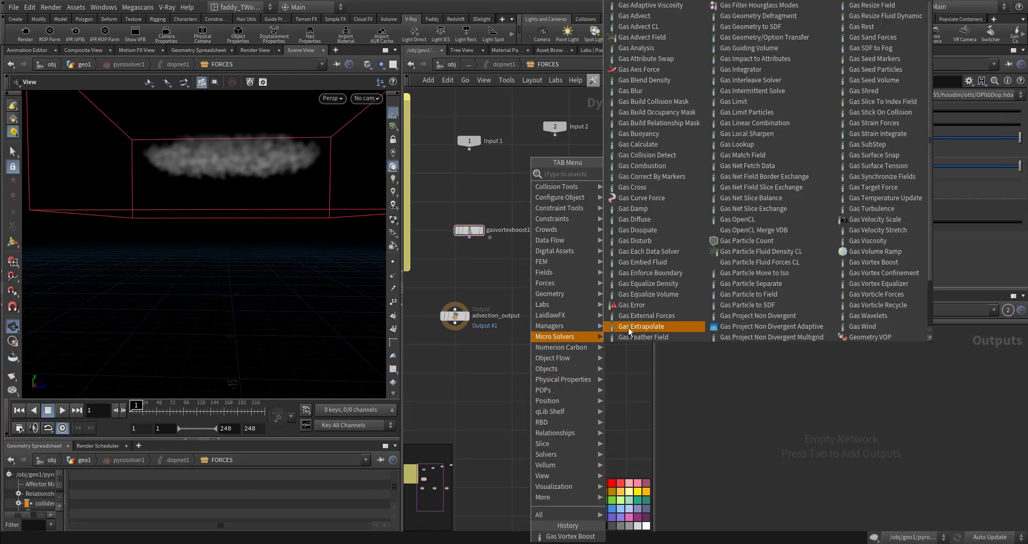
pyautogui.click(865, 273)
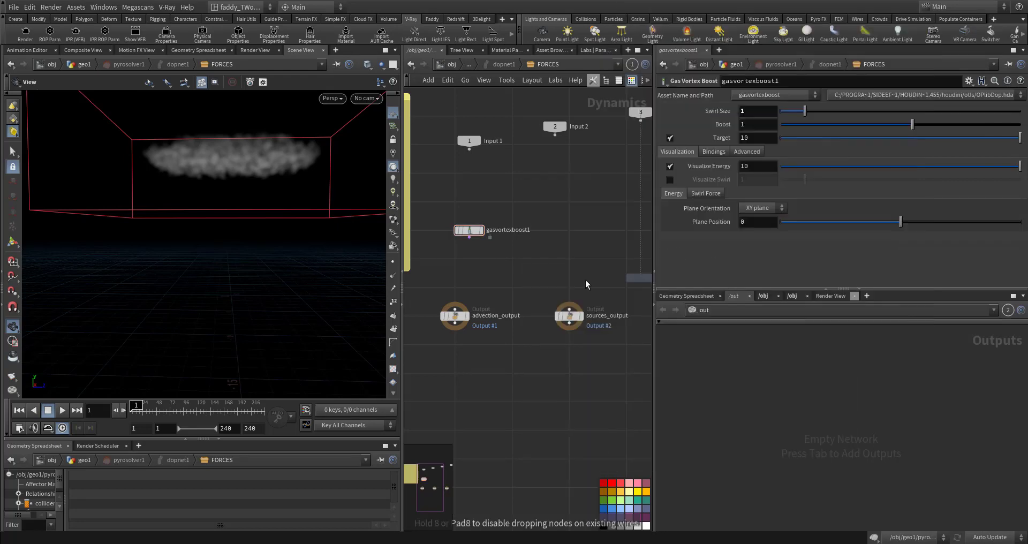
pyautogui.click(529, 245)
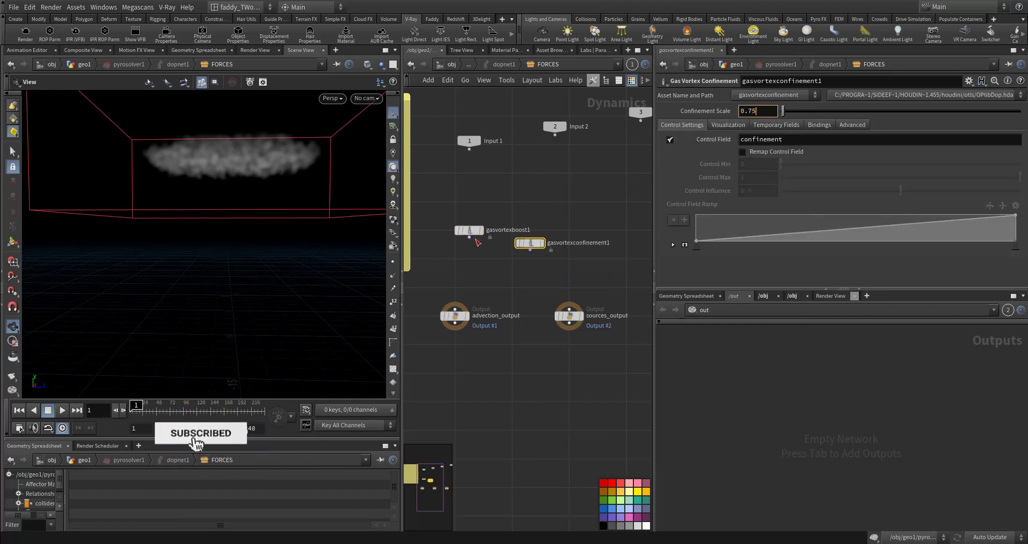
# Merge the vortex boost and vortex confinement nodes and wire the merge into advection_output.
pyautogui.hotkey('alt', 'm')
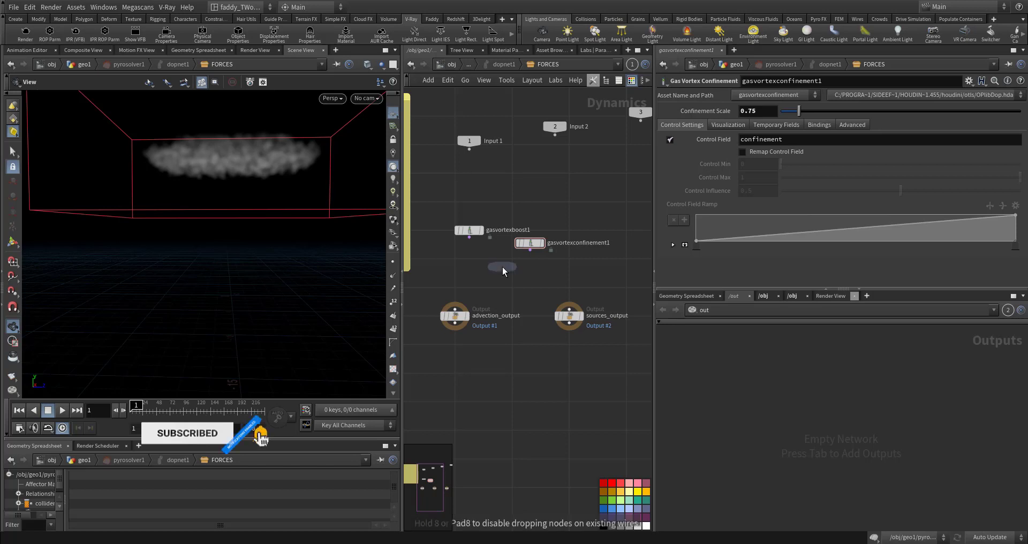
pyautogui.click(486, 272)
pyautogui.scroll(3, 478, 259)
pyautogui.moveTo(464, 221); pyautogui.dragTo(491, 269)
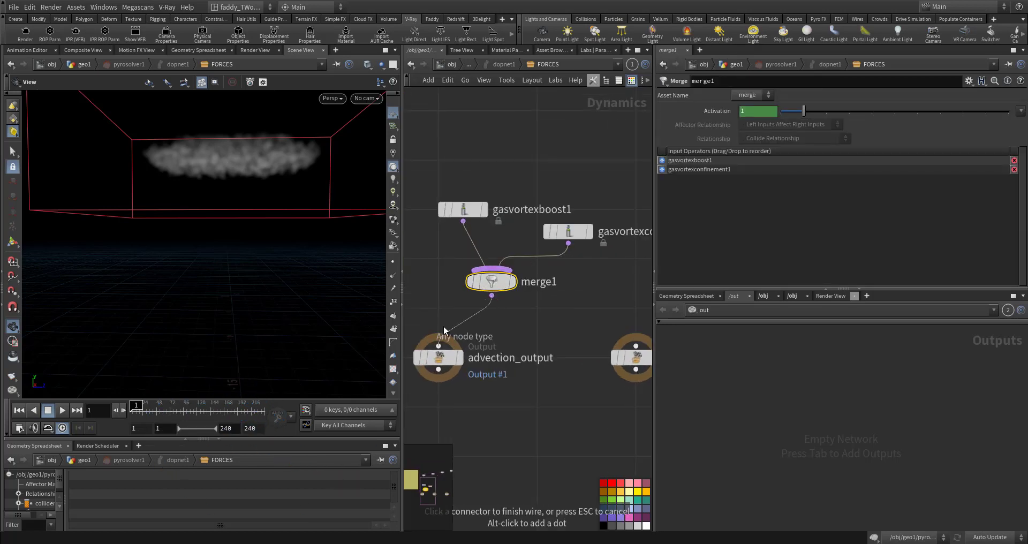
pyautogui.moveTo(561, 325); pyautogui.dragTo(432, 309, button='middle')
pyautogui.moveTo(592, 298); pyautogui.dragTo(540, 284, button='middle')
pyautogui.scroll(-3, 542, 287)
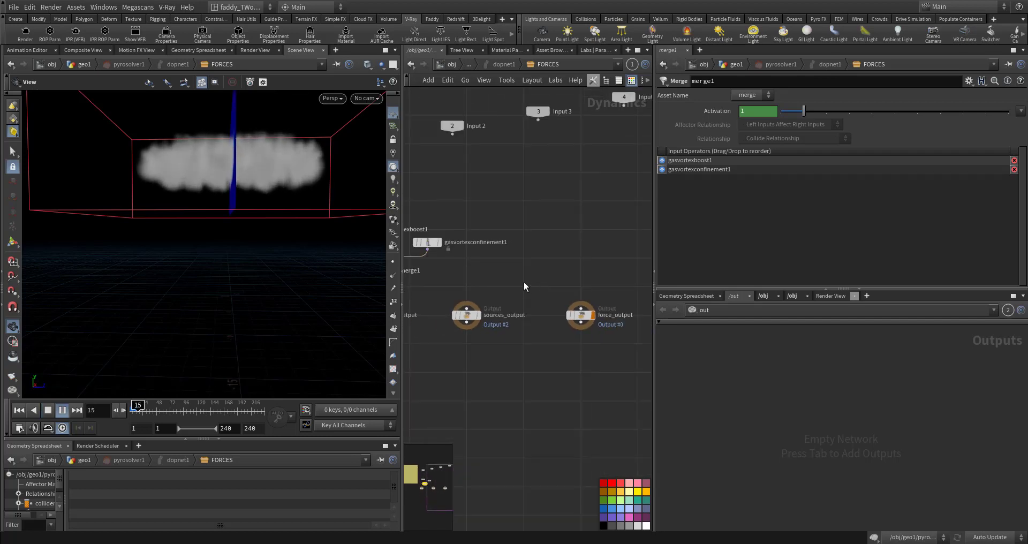
# Examine the playing simulation with its vortex energy plane from an angle, return to geo1 and rewind to the first frame.
pyautogui.moveTo(268, 247); pyautogui.dragTo(237, 260)
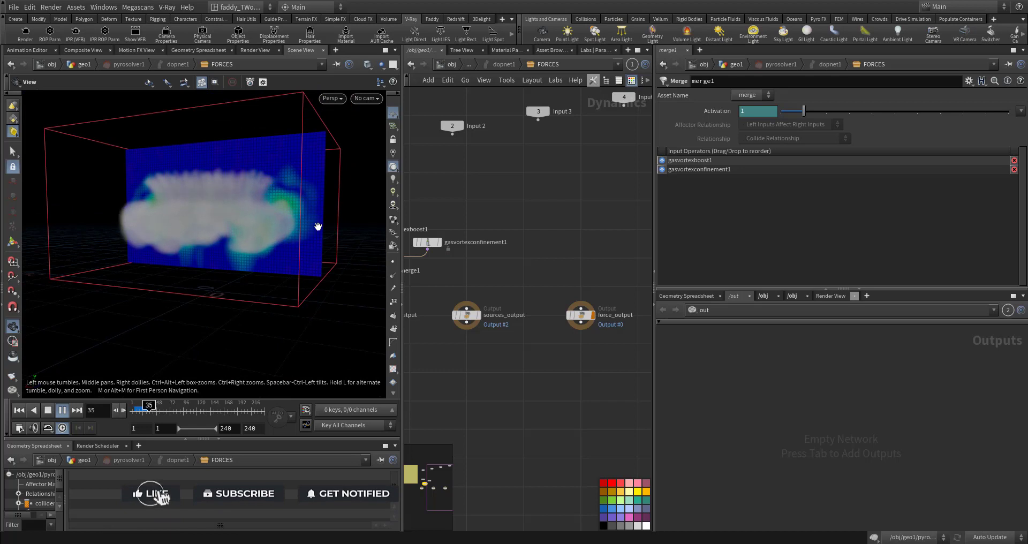
pyautogui.scroll(3, 318, 227)
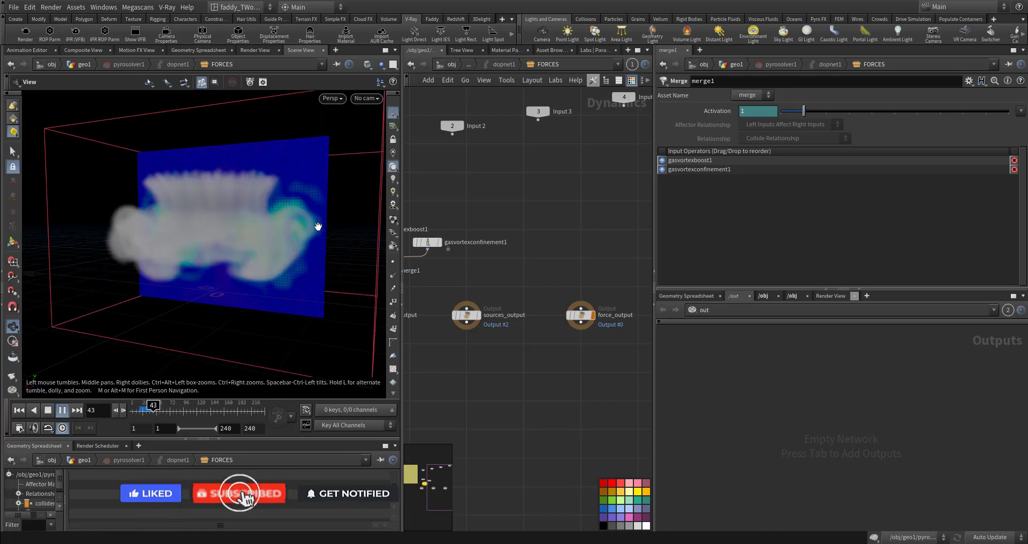
pyautogui.scroll(2, 318, 226)
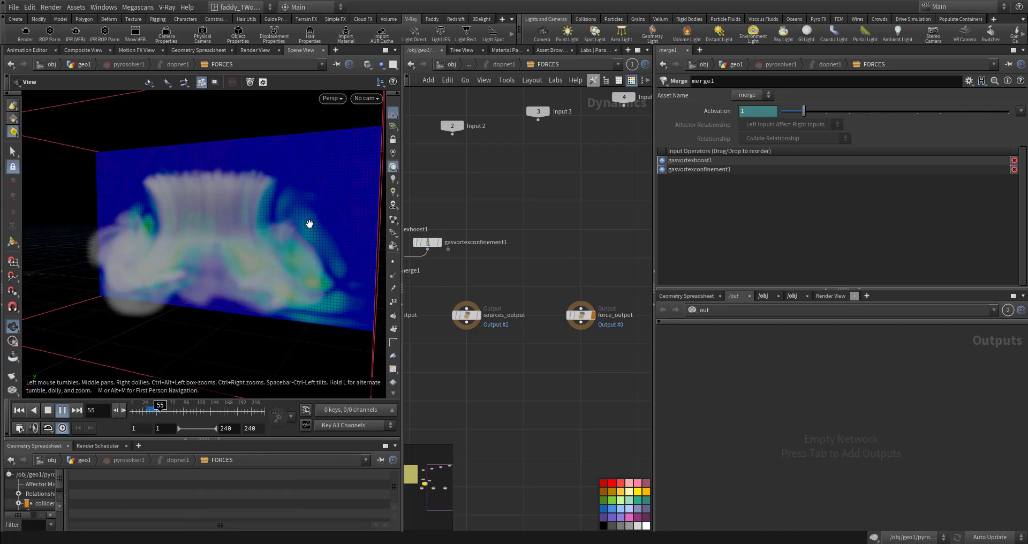
pyautogui.click(409, 63)
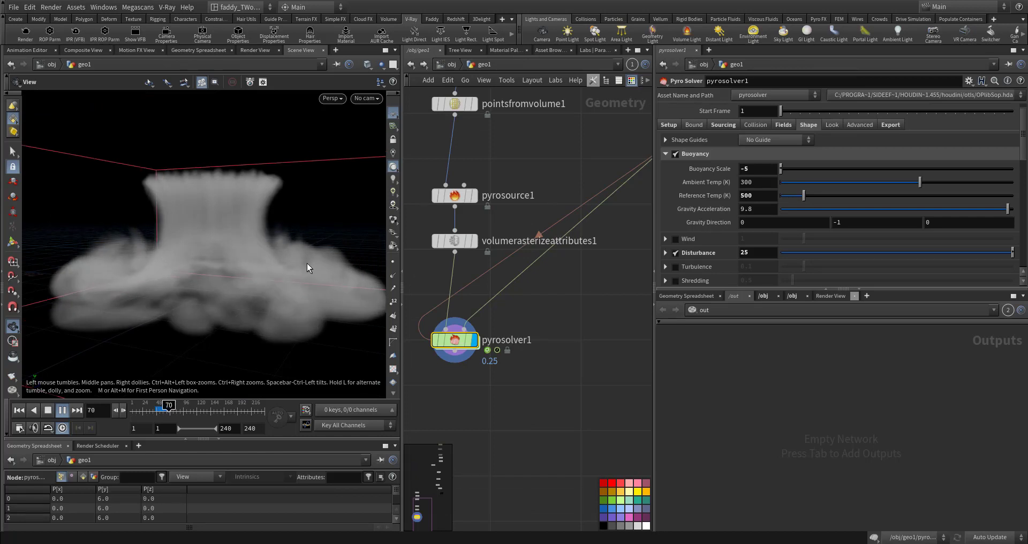
pyautogui.hotkey('ctrl', 'Up')
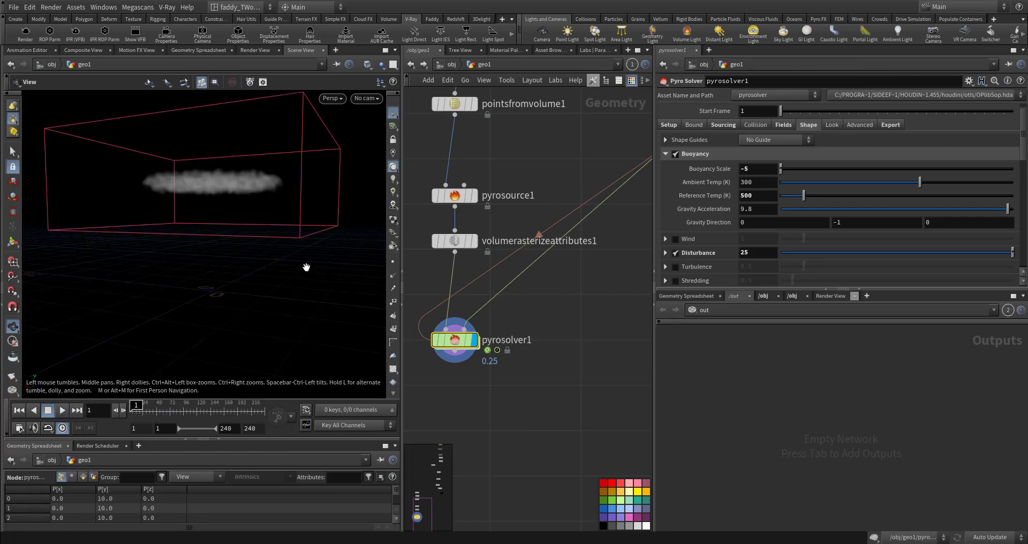
# Merge the Pyro Solver output with the GEO null in a new Merge node and display the result.
pyautogui.moveTo(549, 371); pyautogui.dragTo(311, 417, button='middle')
pyautogui.press('m')
pyautogui.click(576, 395)
pyautogui.click(576, 386)
pyautogui.click(440, 306)
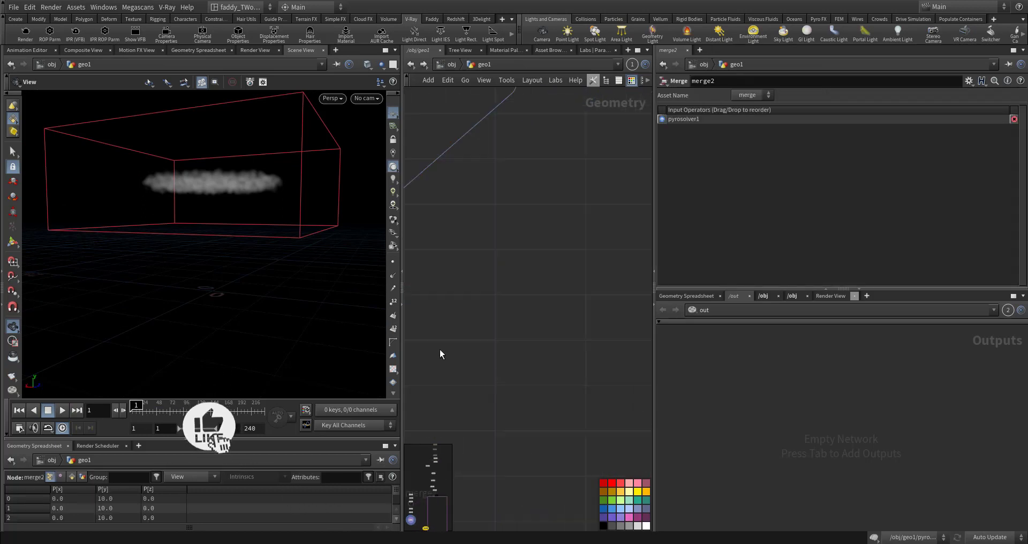
pyautogui.moveTo(499, 333); pyautogui.dragTo(500, 258, button='right')
pyautogui.scroll(3, 504, 266)
pyautogui.click(423, 208)
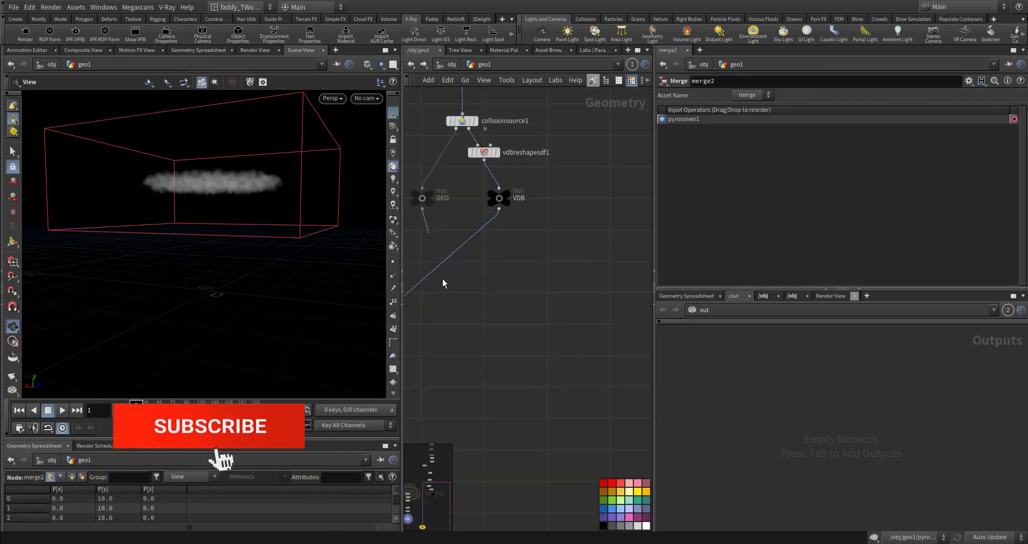
pyautogui.moveTo(468, 373); pyautogui.dragTo(561, 284, button='middle')
pyautogui.click(497, 399)
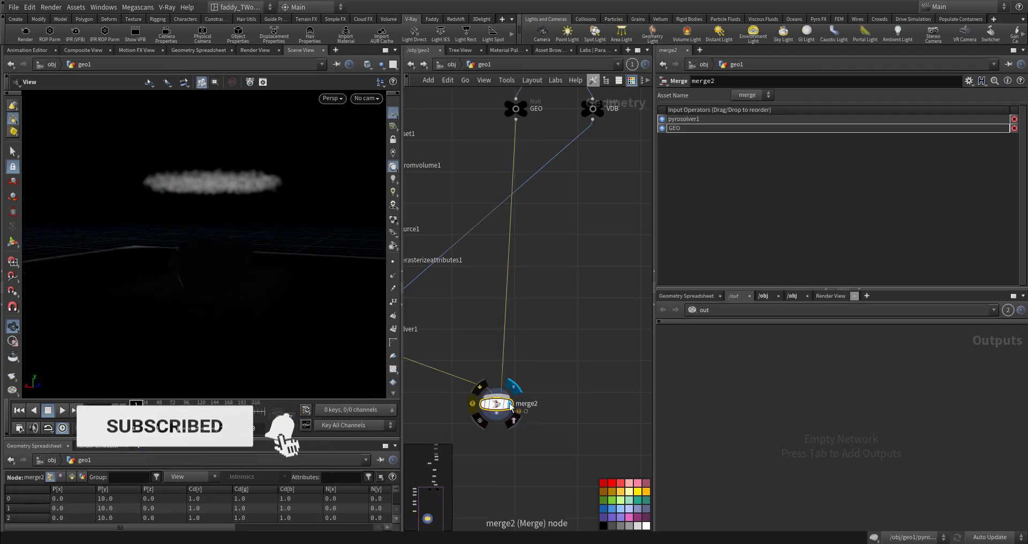
# Create a camera from a view facing the rock and smoke, pull it back to frame both, and preview the simulation.
pyautogui.moveTo(365, 313); pyautogui.dragTo(154, 282)
pyautogui.moveTo(153, 282); pyautogui.dragTo(227, 272, button='right')
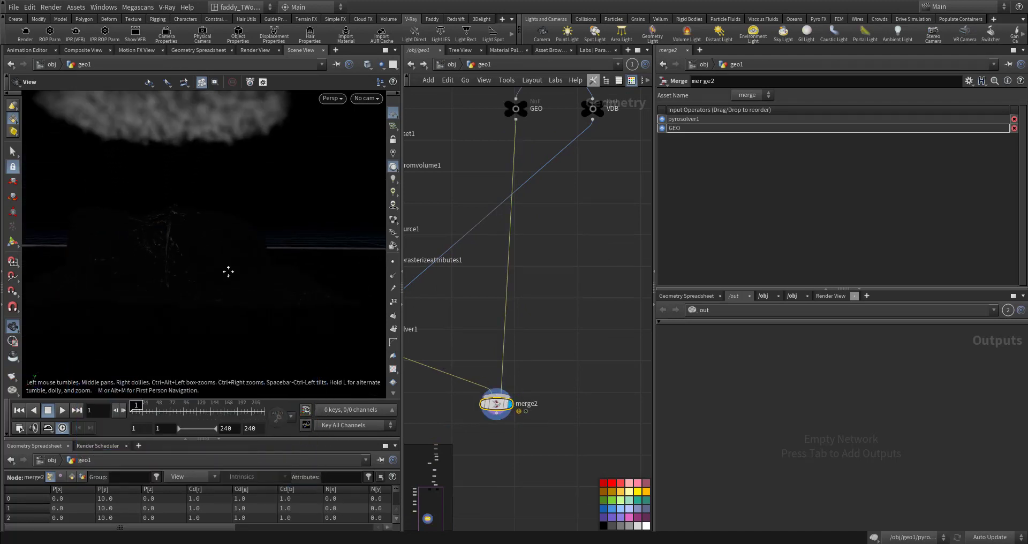
pyautogui.moveTo(227, 271); pyautogui.dragTo(286, 298, button='middle')
pyautogui.moveTo(286, 299)
pyautogui.mouseDown()
pyautogui.moveTo(300, 300)
pyautogui.moveTo(291, 314)
pyautogui.mouseUp()
pyautogui.moveTo(290, 314); pyautogui.dragTo(278, 301, button='middle')
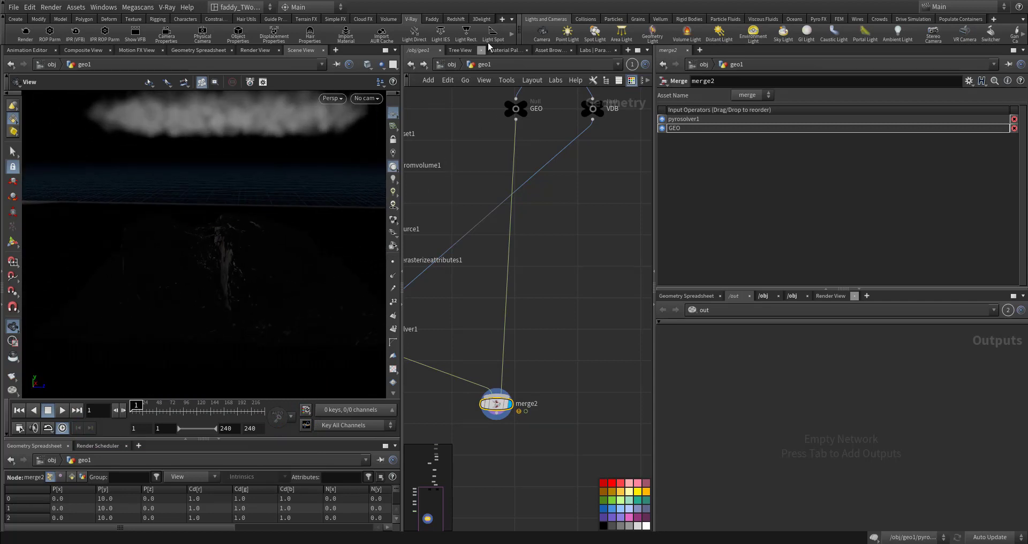
pyautogui.keyDown('ctrl'); pyautogui.click(541, 33); pyautogui.keyUp('ctrl')
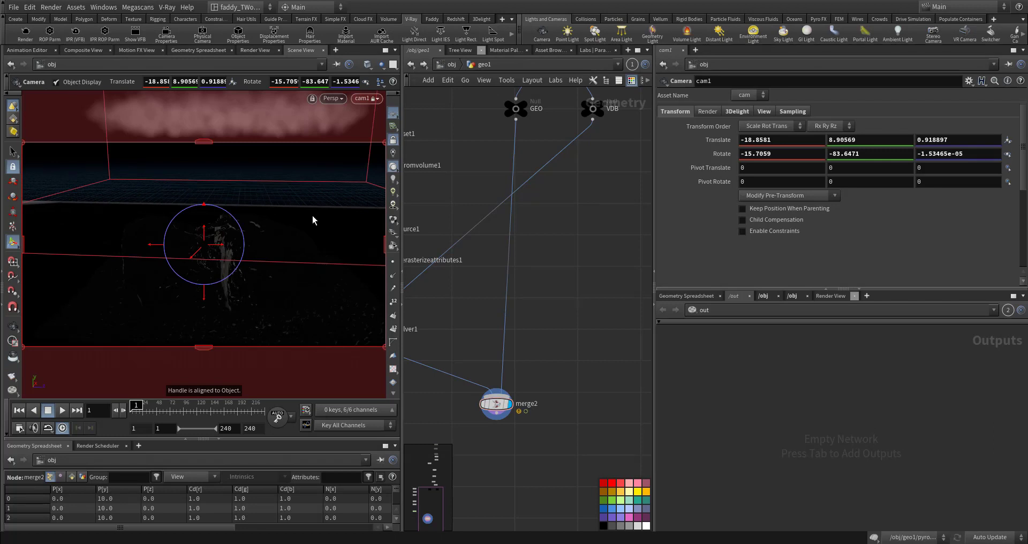
pyautogui.keyDown('alt'); pyautogui.moveTo(309, 245); pyautogui.dragTo(311, 249); pyautogui.keyUp('alt')
pyautogui.keyDown('alt'); pyautogui.moveTo(310, 249); pyautogui.dragTo(255, 255, button='middle'); pyautogui.keyUp('alt')
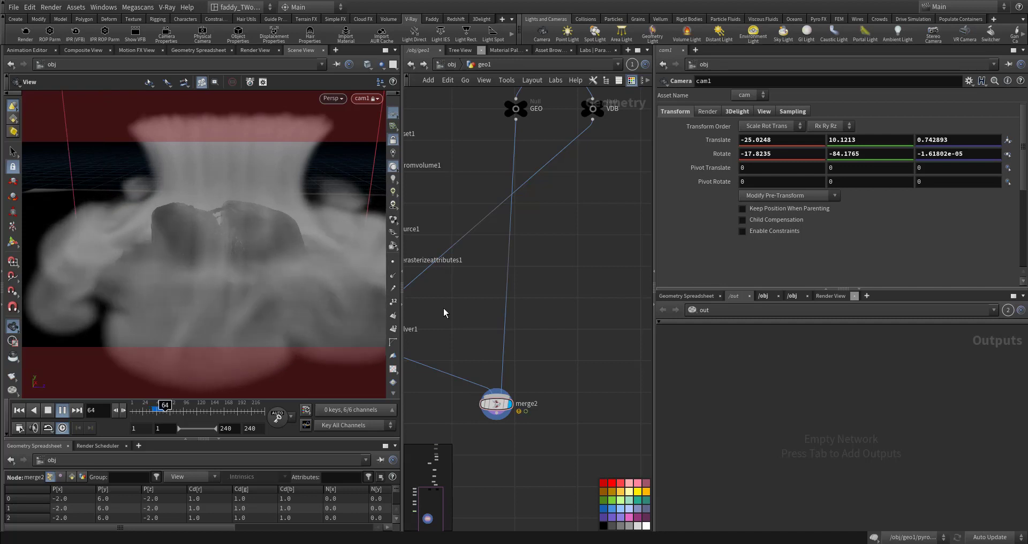
pyautogui.hotkey('ctrl', 'Up')
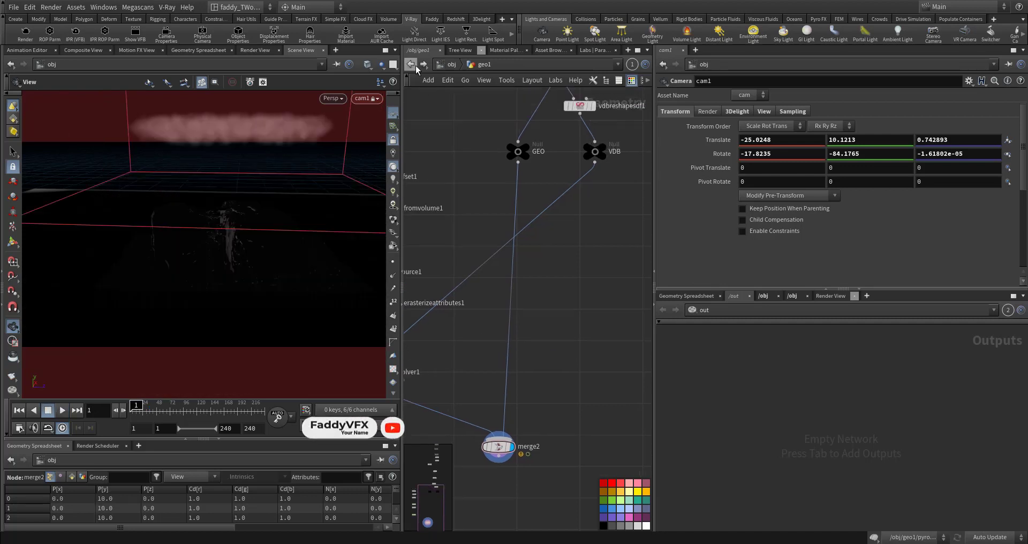
# Add an environment light at object level with a Megascans displacement texture as environment map, and disable the light in the viewport.
pyautogui.click(449, 64)
pyautogui.moveTo(496, 206); pyautogui.dragTo(511, 219, button='middle')
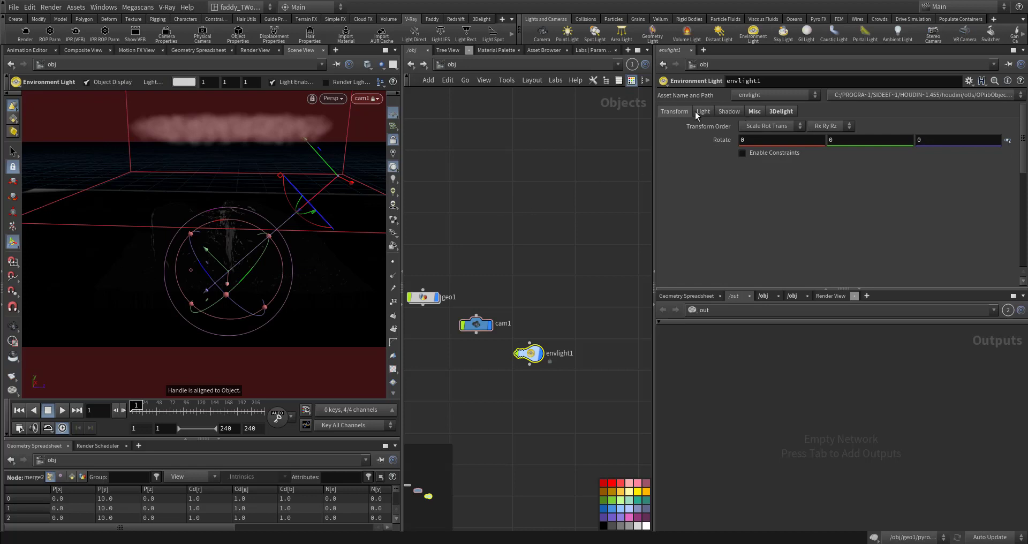
pyautogui.click(703, 111)
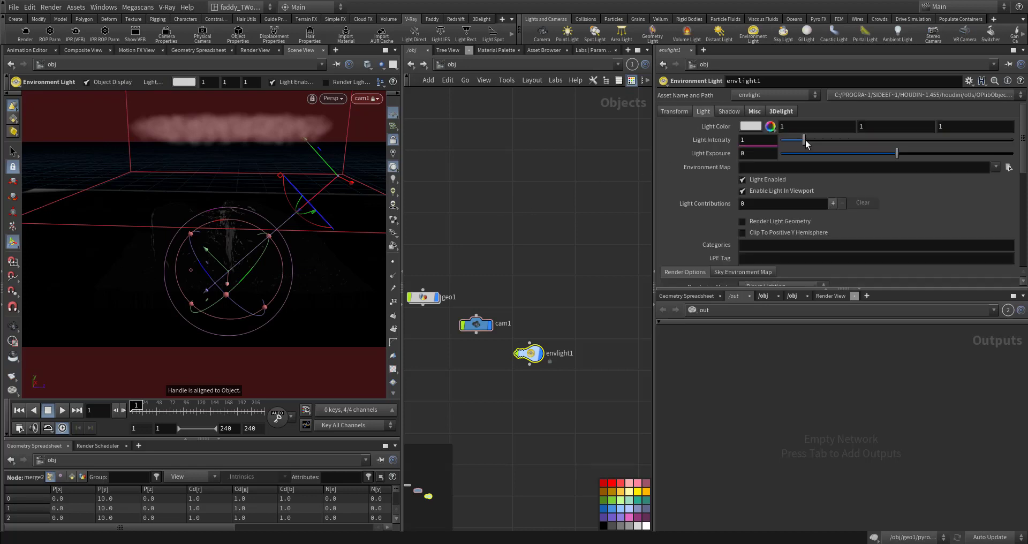
pyautogui.click(995, 168)
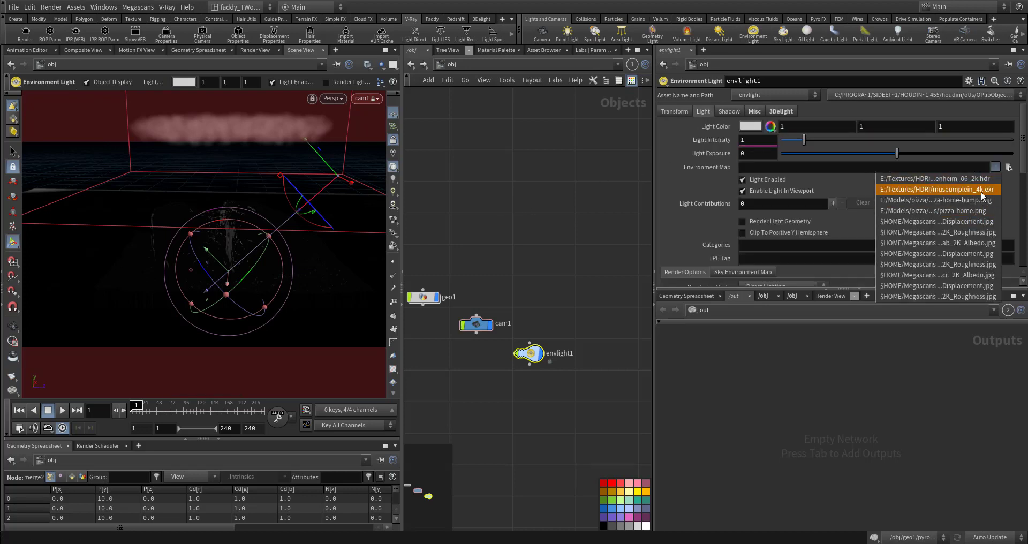
pyautogui.click(964, 254)
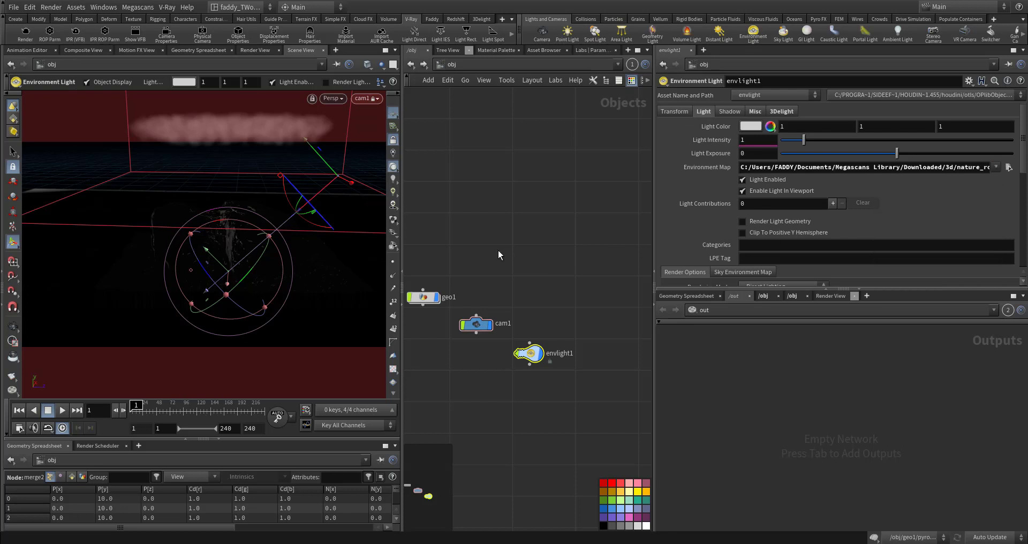
pyautogui.moveTo(506, 246); pyautogui.dragTo(576, 232, button='middle')
pyautogui.click(743, 191)
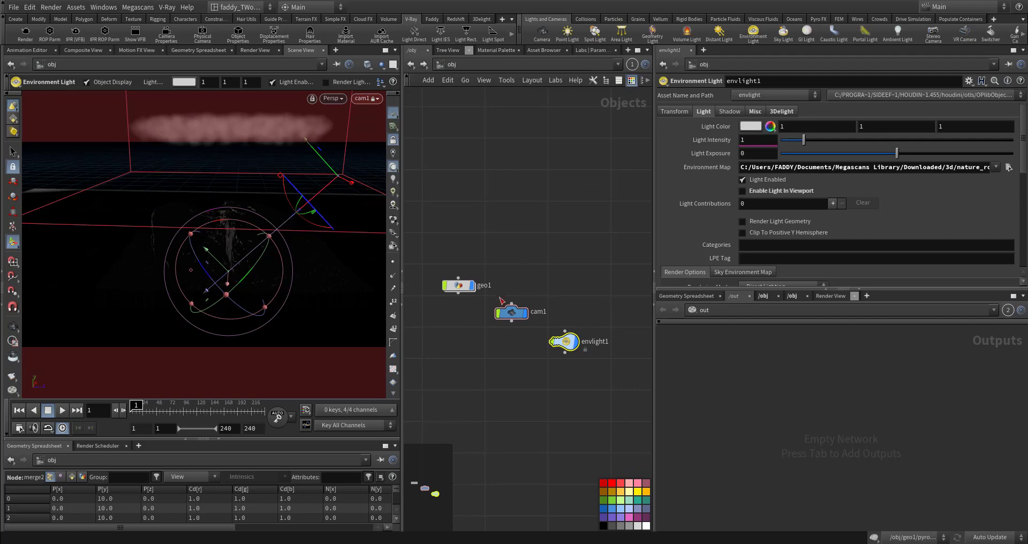
# Set the voxel size of the Pyro Solver in geo1 to 0.1, preview the simulation and rewind it.
pyautogui.doubleClick(463, 286)
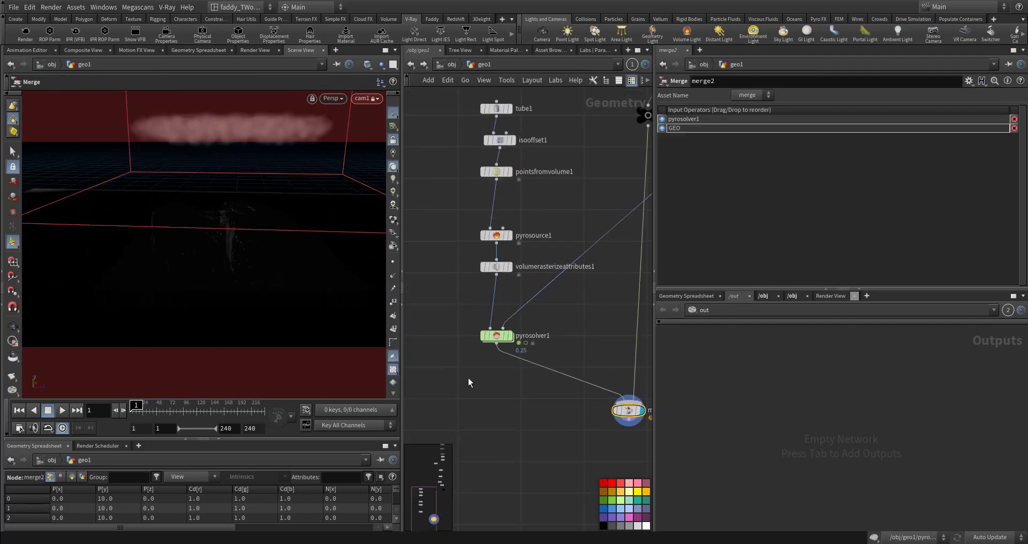
pyautogui.moveTo(451, 351); pyautogui.dragTo(517, 324)
pyautogui.scroll(1, 691, 211)
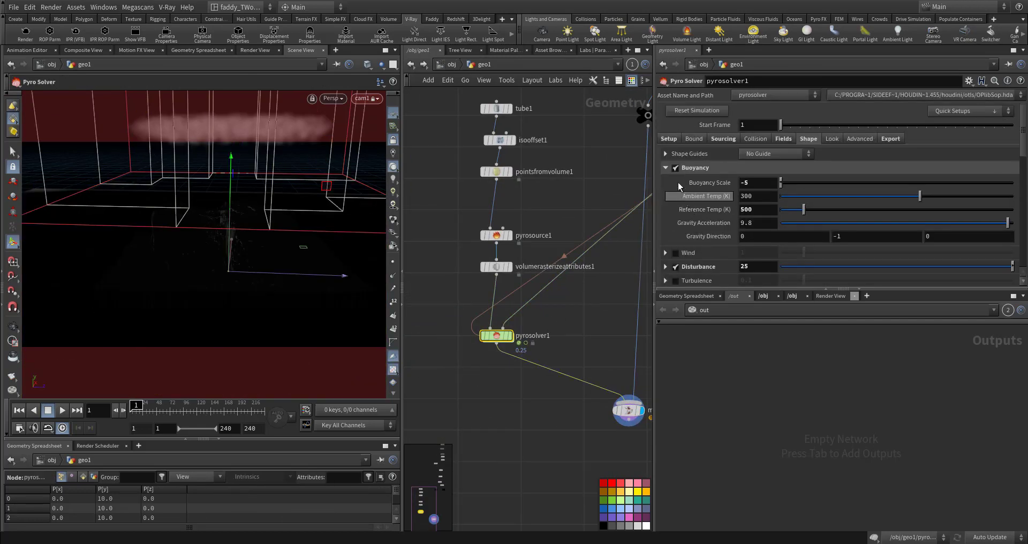
pyautogui.click(670, 140)
pyautogui.moveTo(748, 169); pyautogui.dragTo(774, 171)
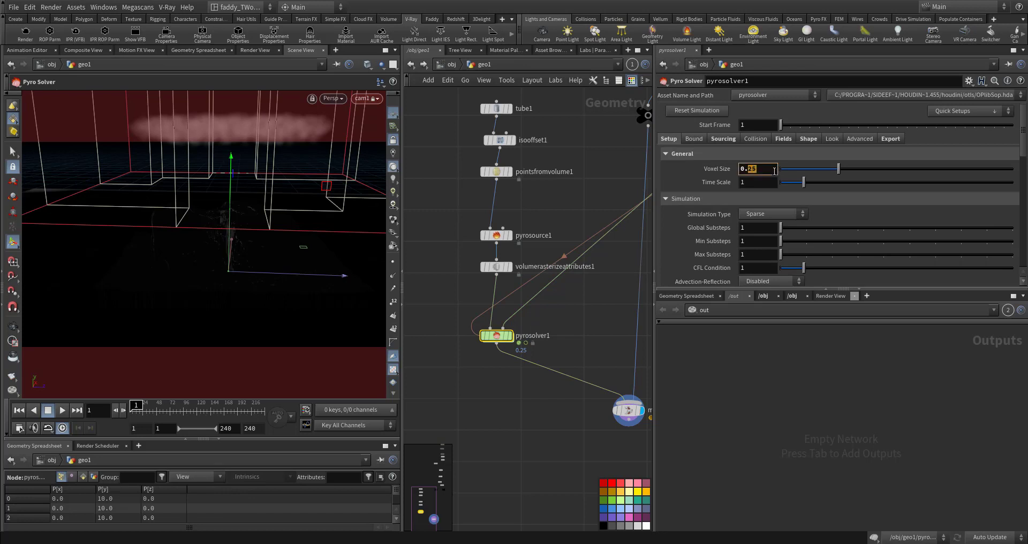
pyautogui.press('Return')
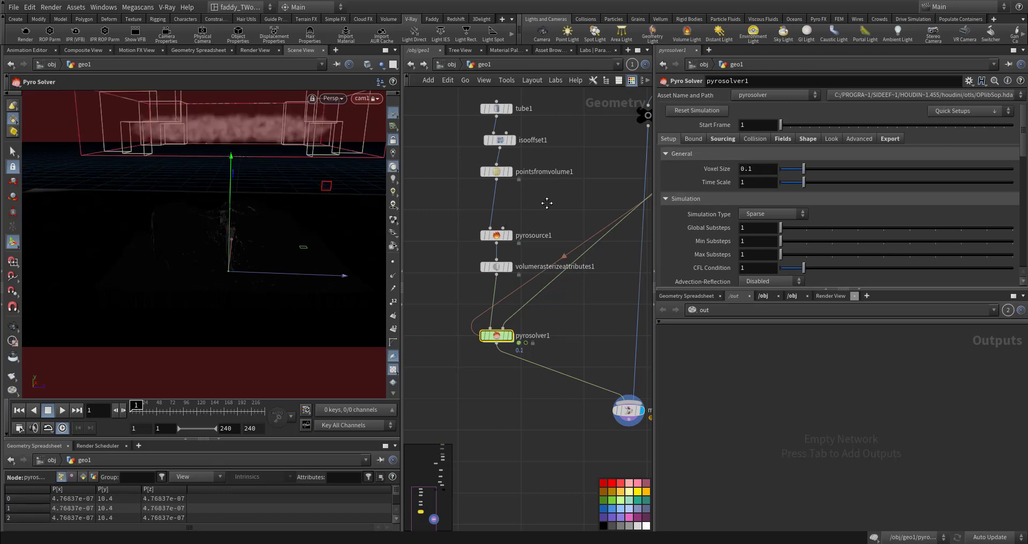
pyautogui.moveTo(546, 203); pyautogui.dragTo(536, 205, button='middle')
pyautogui.press('Up')
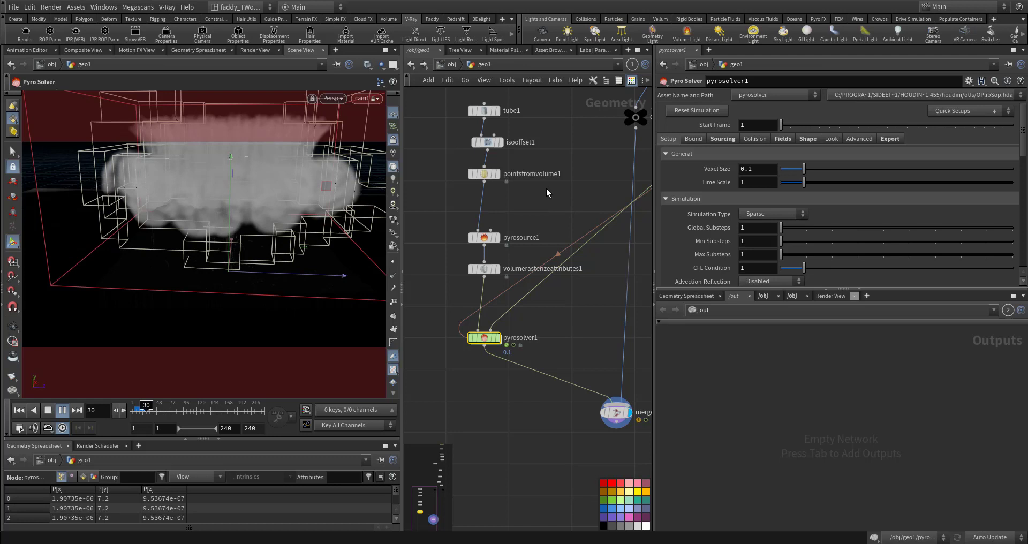
pyautogui.hotkey('ctrl', 'Up')
# Set both radius values of the tube1 smoke source to 3.5, preview the simulation and rewind it.
pyautogui.moveTo(547, 196); pyautogui.dragTo(559, 309, button='middle')
pyautogui.click(496, 223)
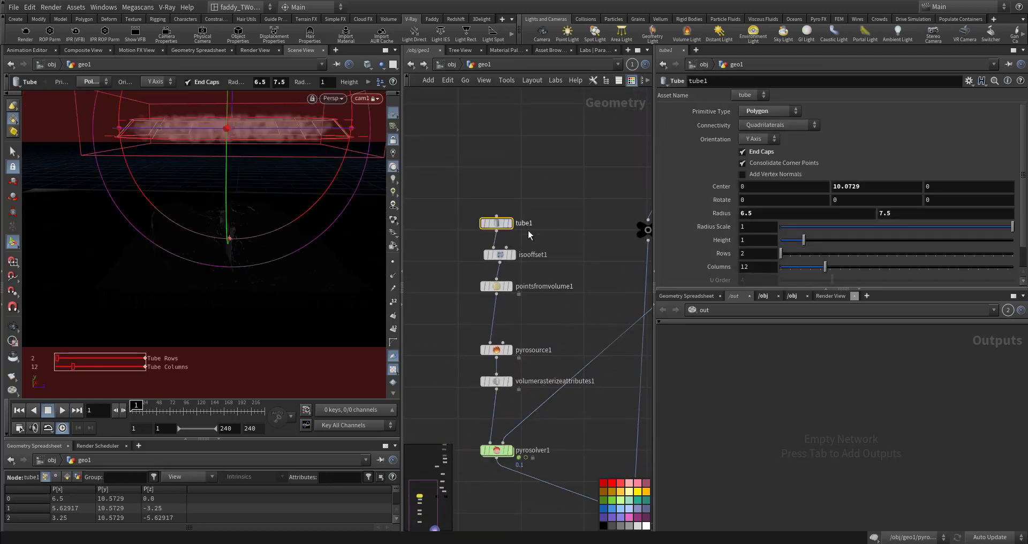
pyautogui.moveTo(699, 210); pyautogui.dragTo(676, 187, button='middle')
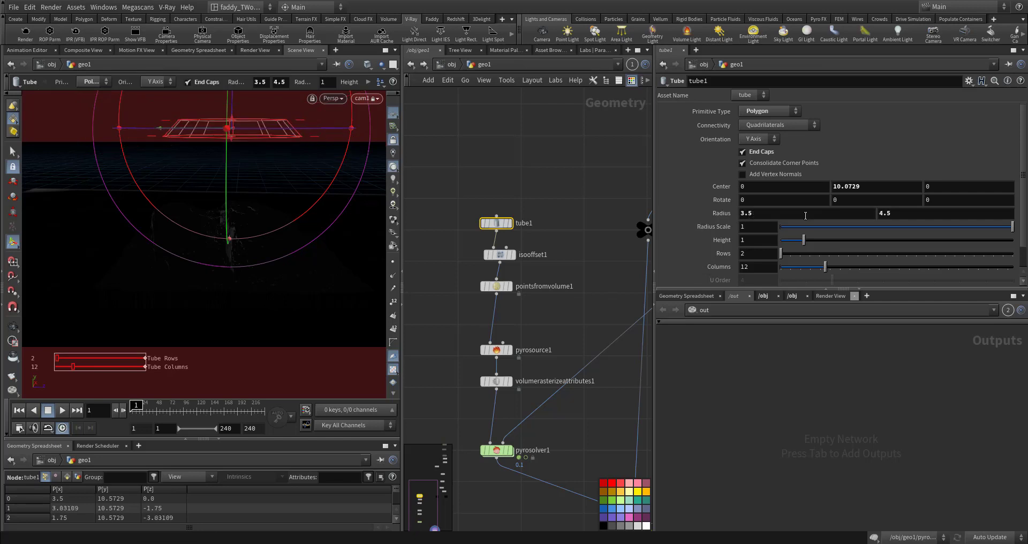
pyautogui.moveTo(882, 213); pyautogui.dragTo(866, 214)
pyautogui.write('3')
pyautogui.press('Return')
pyautogui.press('Up')
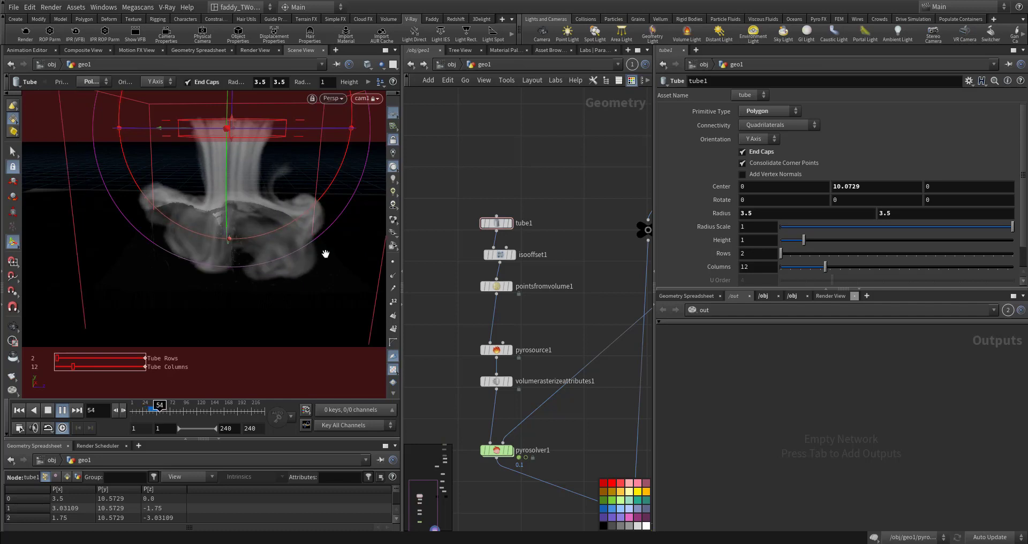
pyautogui.press('Escape')
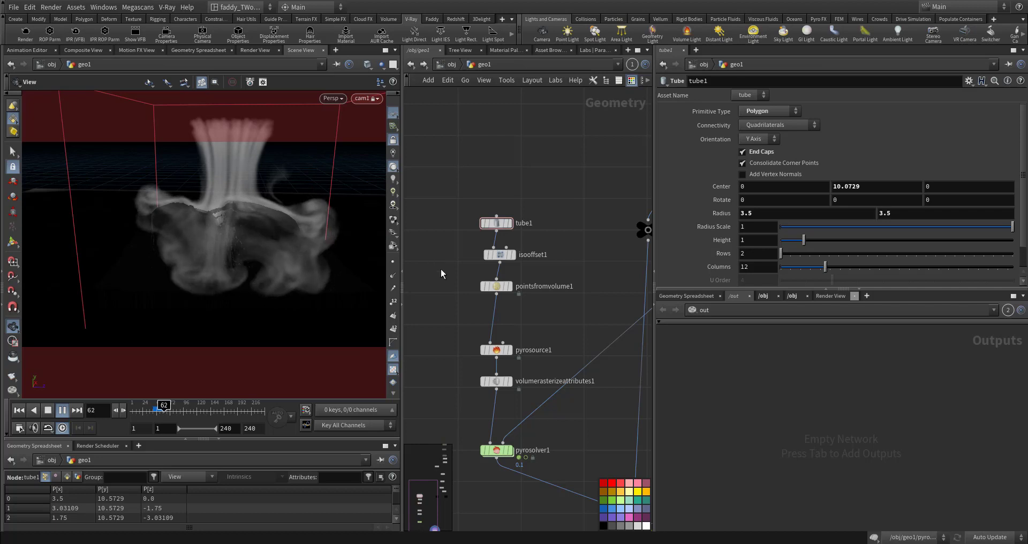
pyautogui.press('Escape')
pyautogui.hotkey('ctrl', 'Up')
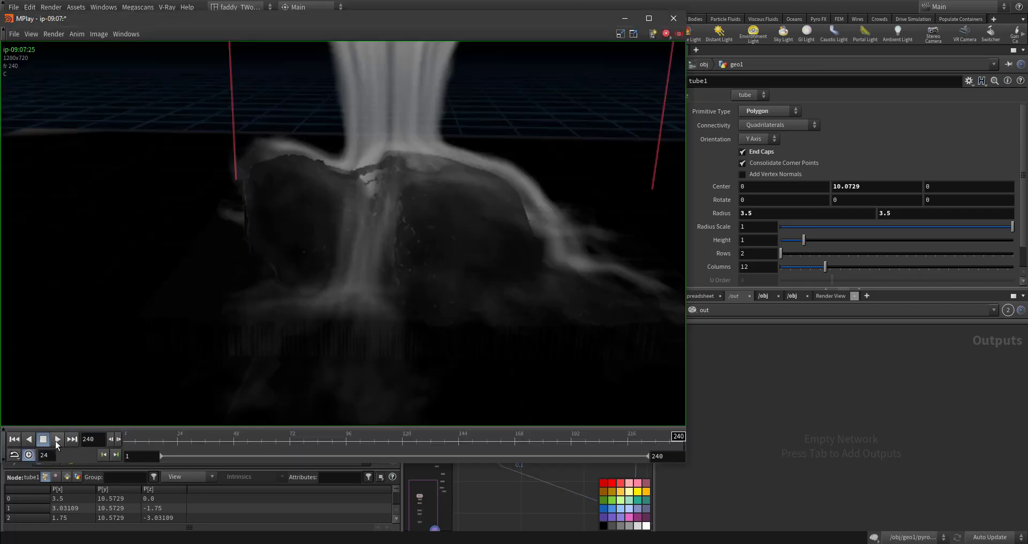
# Play back the rendered flipbook of smoke falling over the rock in MPlay, pausing and resuming it, and minimise the player.
pyautogui.click(56, 440)
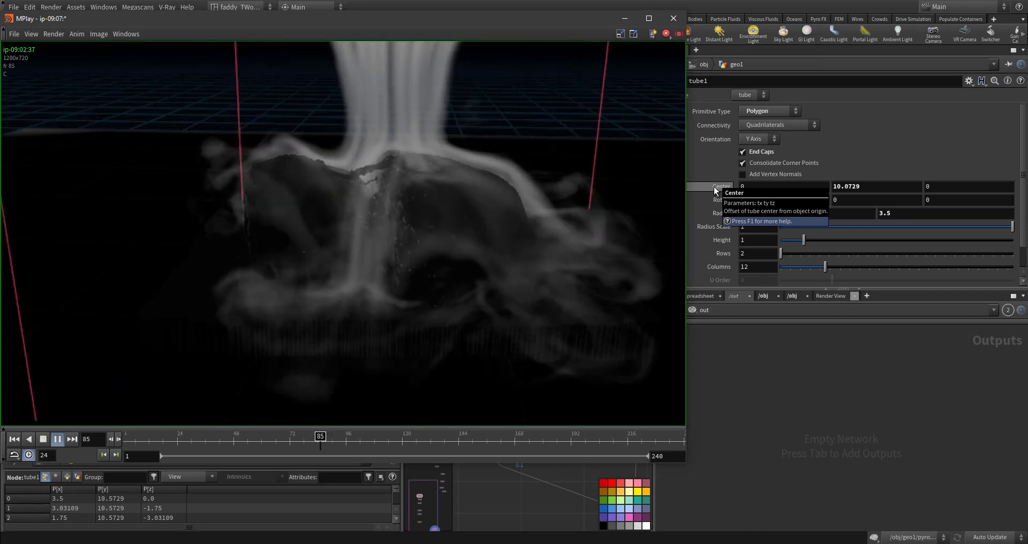
pyautogui.click(58, 439)
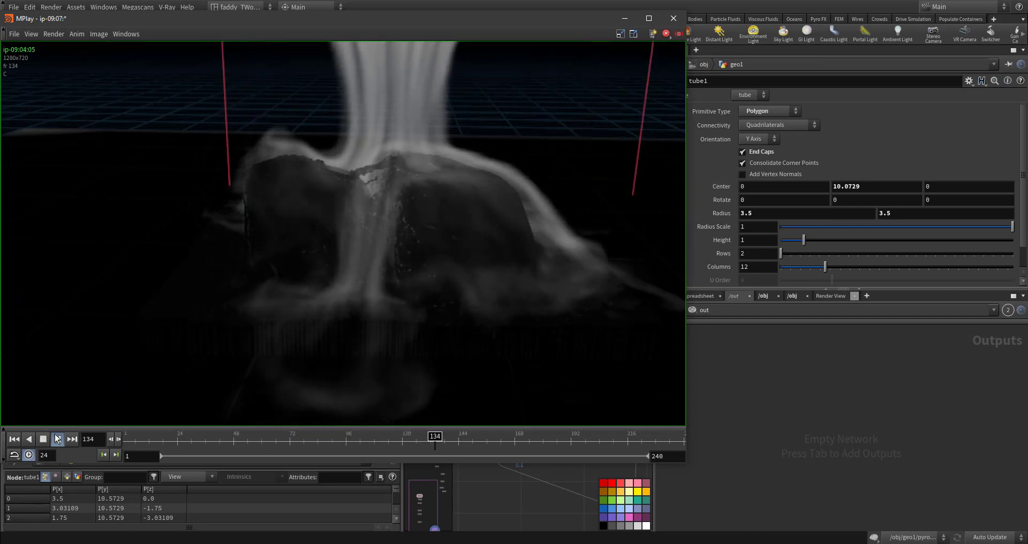
pyautogui.click(58, 439)
pyautogui.click(625, 19)
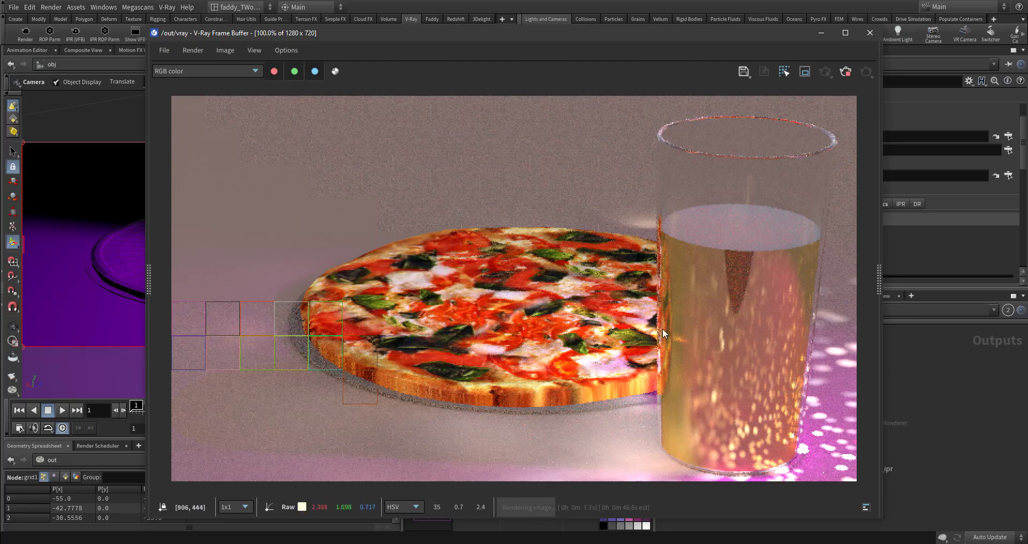
# Turn on mouse tracking in the V-Ray Frame Buffer so the render buckets follow the pointer.
pyautogui.click(783, 73)
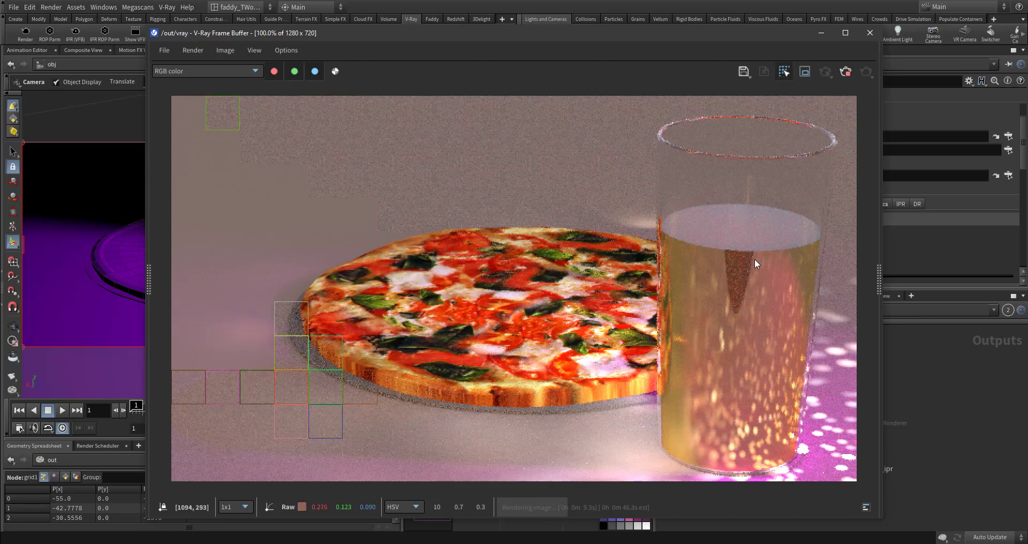